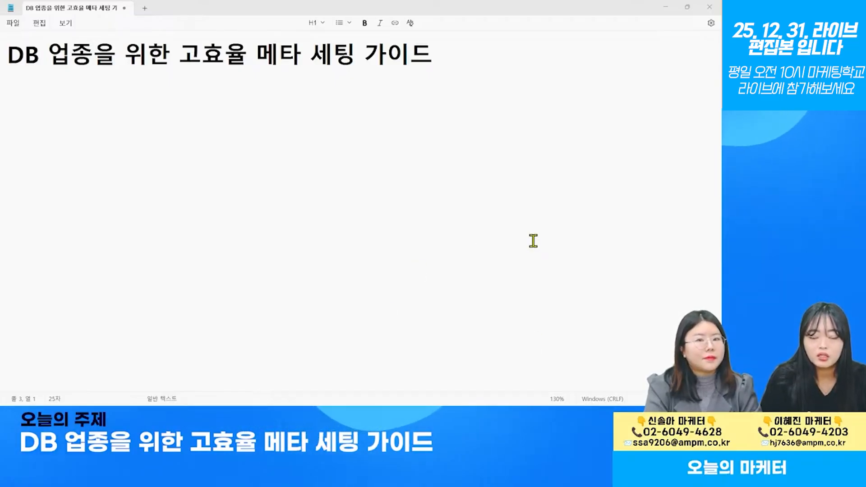
Leave the notes document with the guide title and switch to Meta Ads Manager.
click(532, 241)
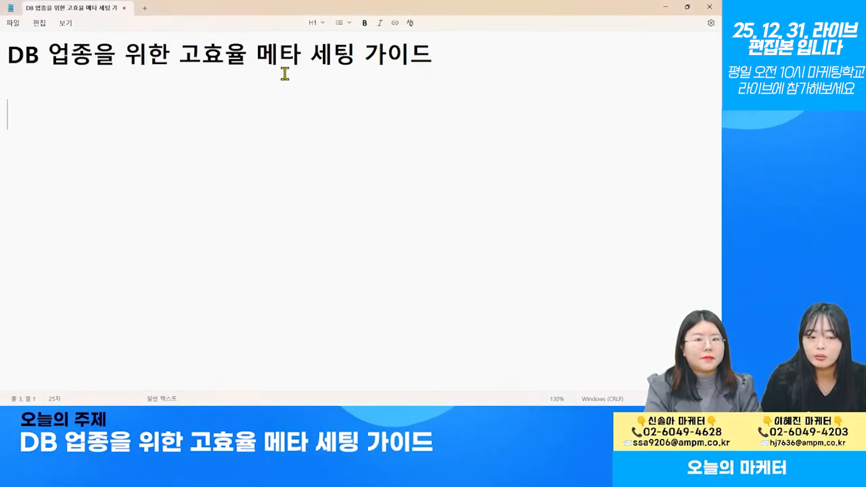
click(458, 60)
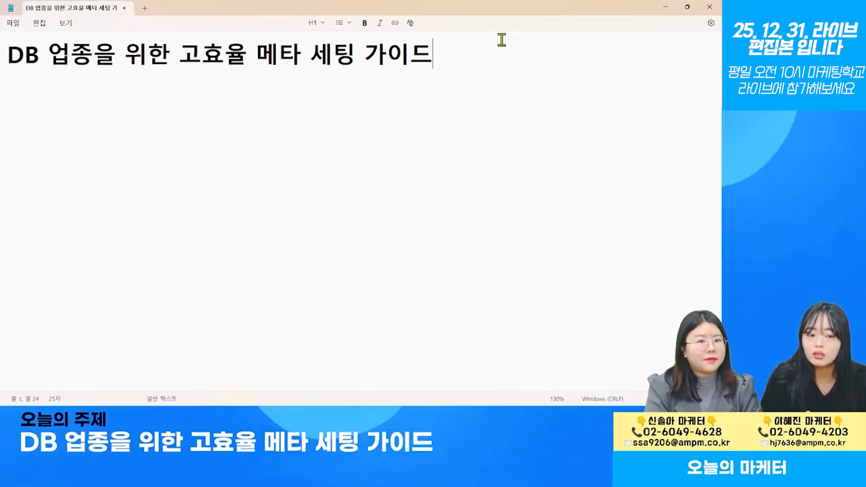
click(666, 6)
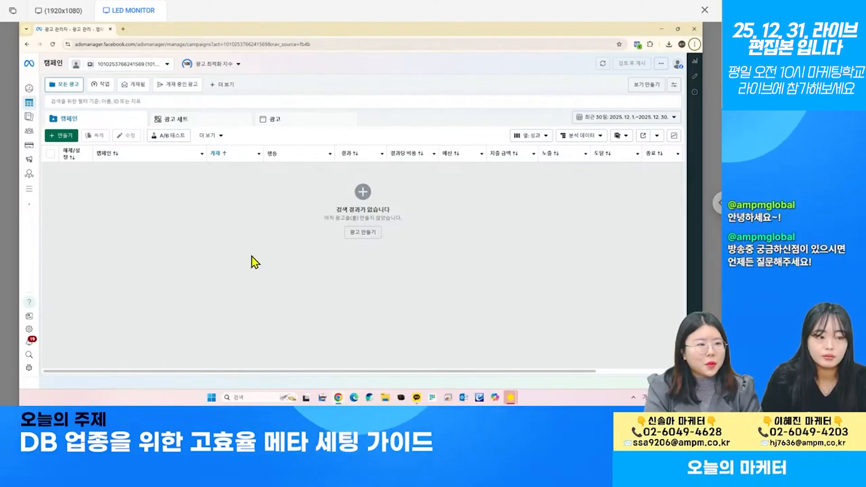
click(63, 137)
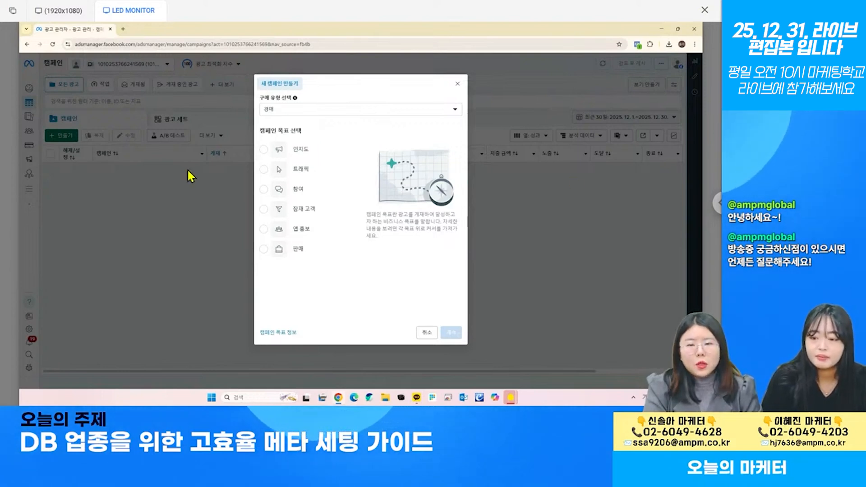
click(266, 171)
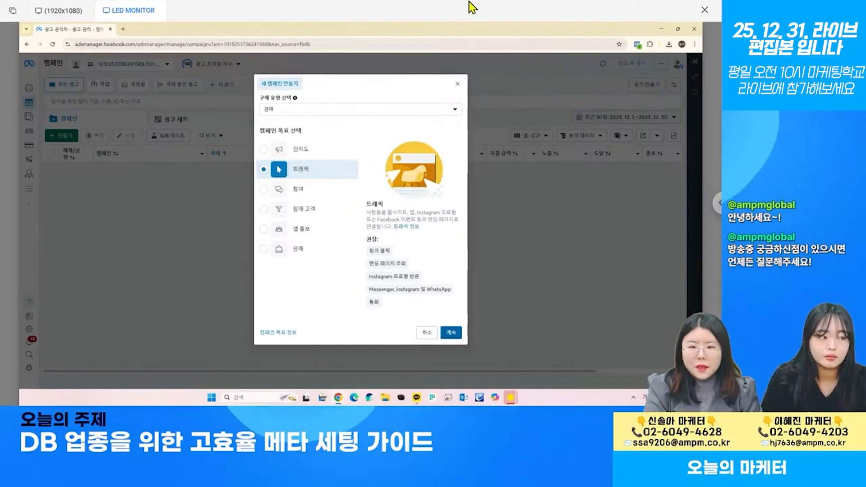
click(451, 334)
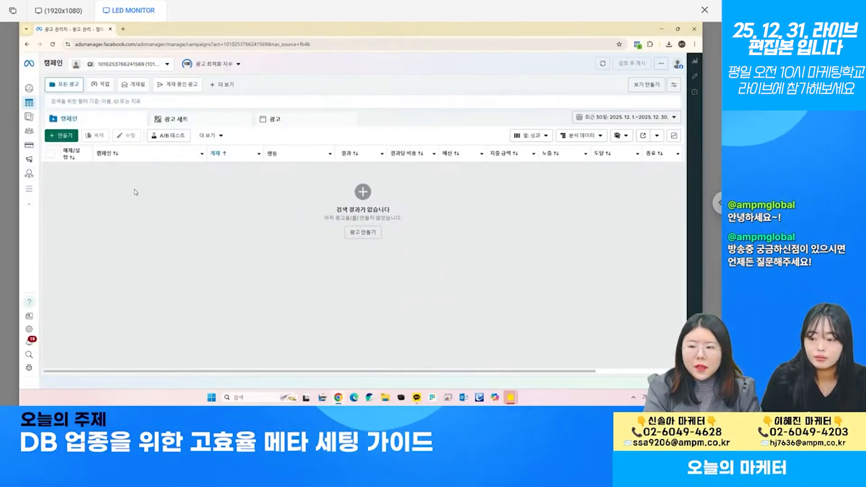
Create a new campaign with the traffic objective (트래픽), using the manual traffic campaign setup (수동 트래픽 캠페인).
click(70, 136)
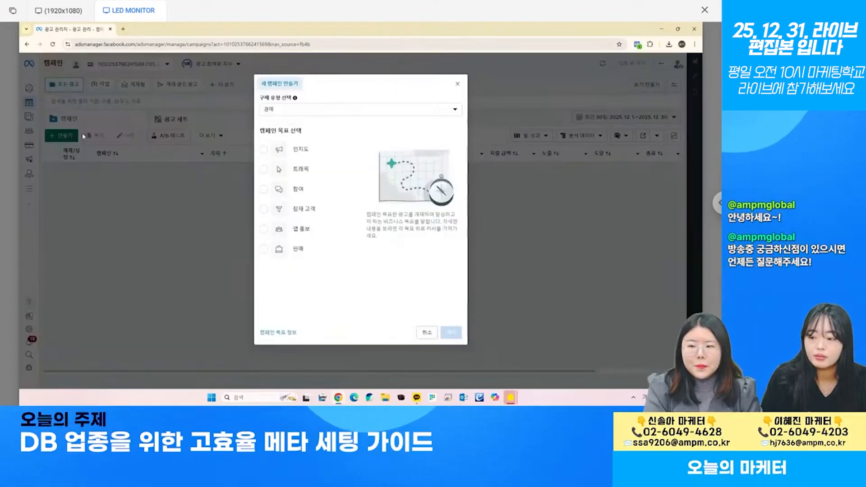
click(325, 171)
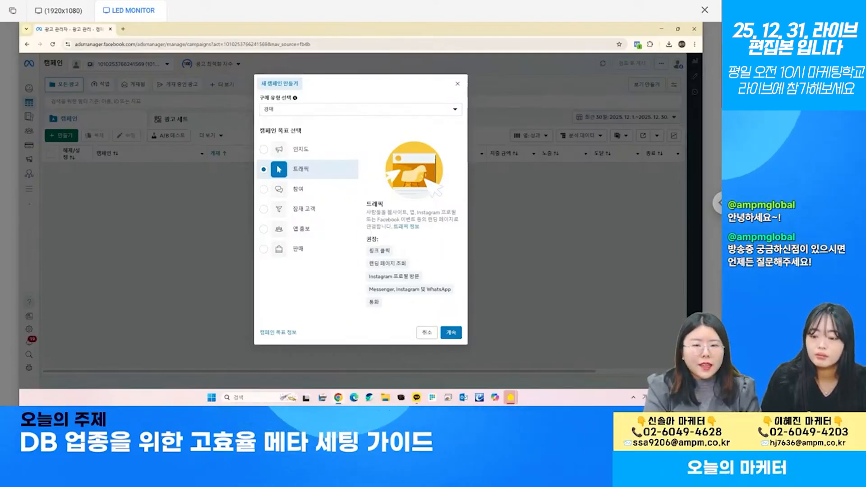
mouse_move(451, 285)
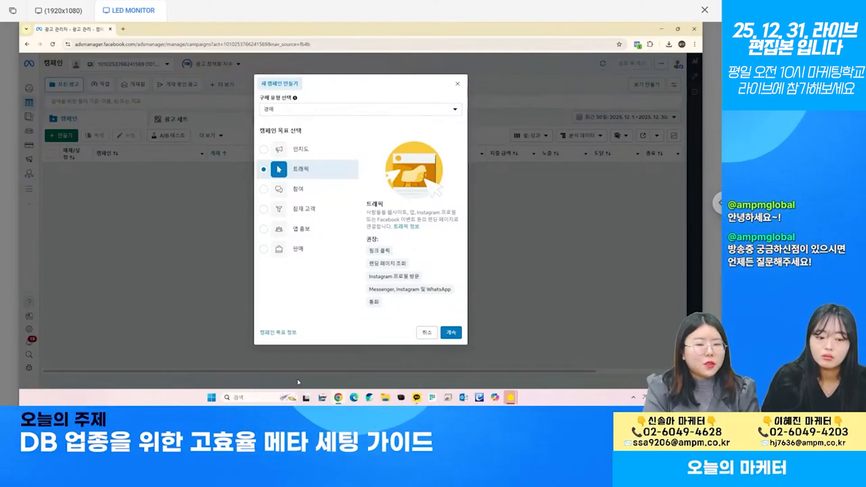
click(451, 332)
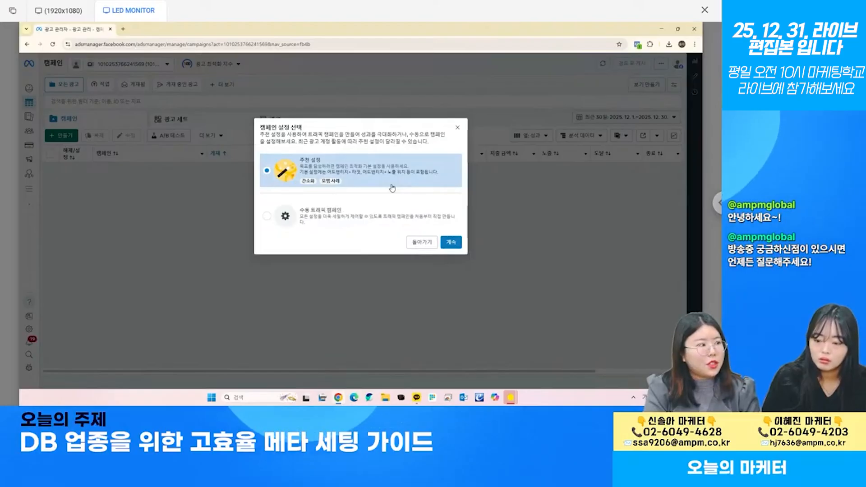
click(346, 225)
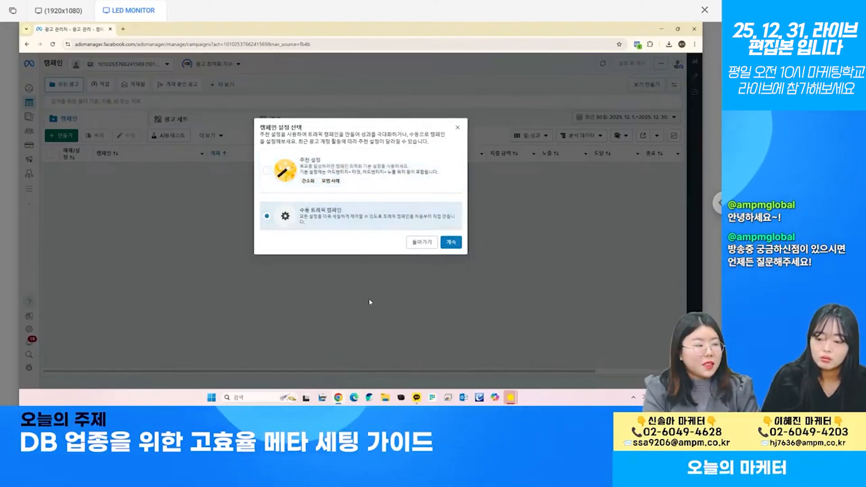
click(453, 243)
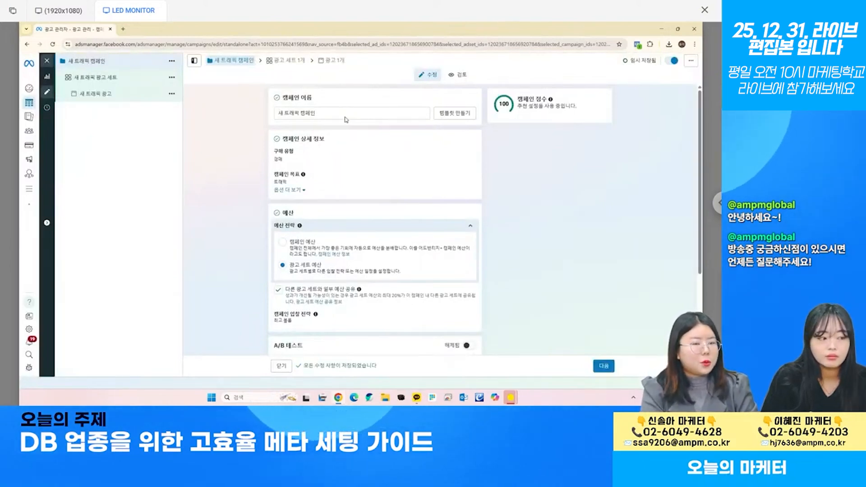
Rename the campaign as "1231 트래픽 캠페인".
triple_click(342, 115)
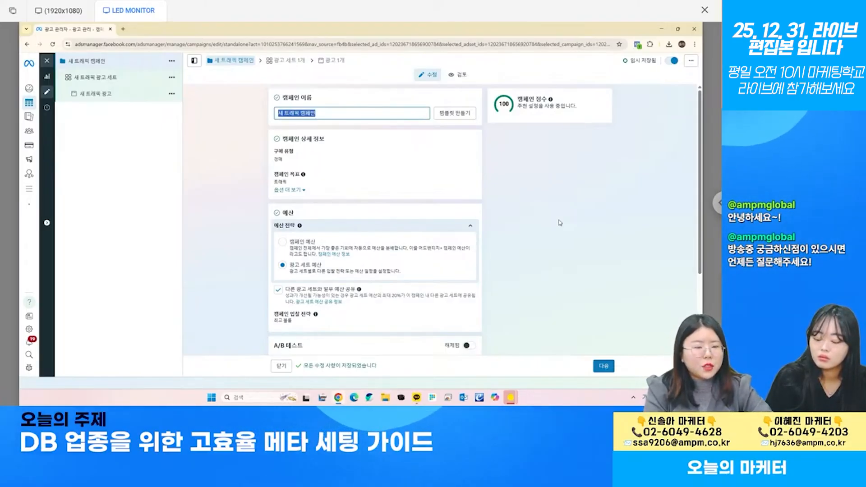
text(1231)
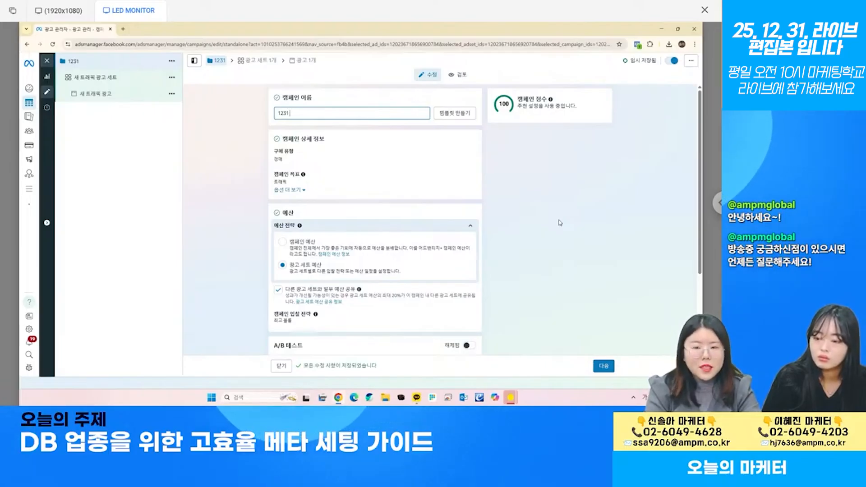
text(트래픽 고)
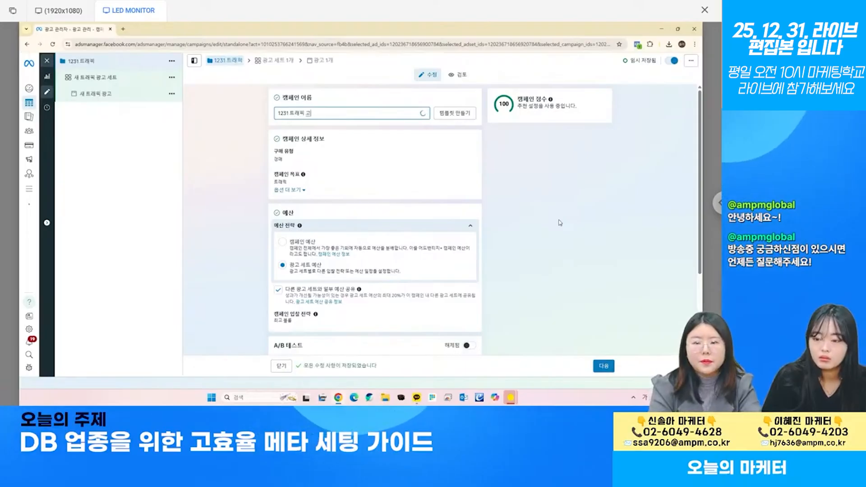
text( 광고)
key(BackSpace)
key(BackSpace)
text(캠페인)
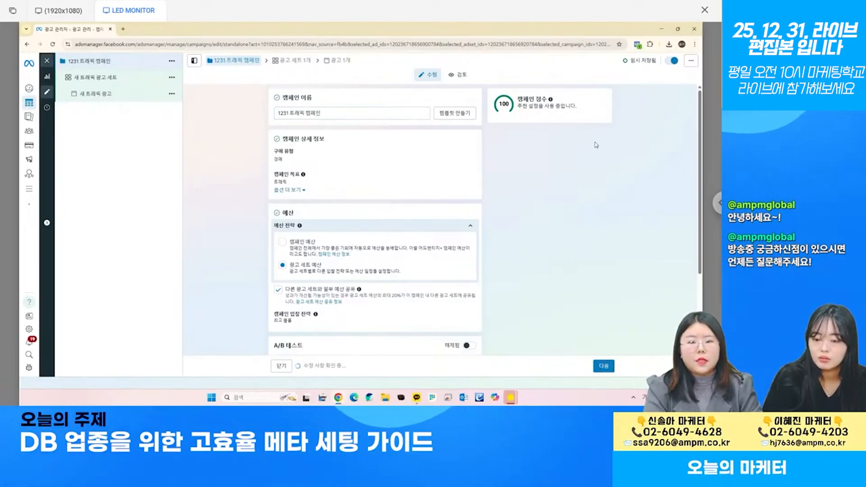
Change the campaign's budget strategy to campaign budget (캠페인 예산) and review its remaining budget, A/B test and special category settings.
scroll(346, 150, down, 2)
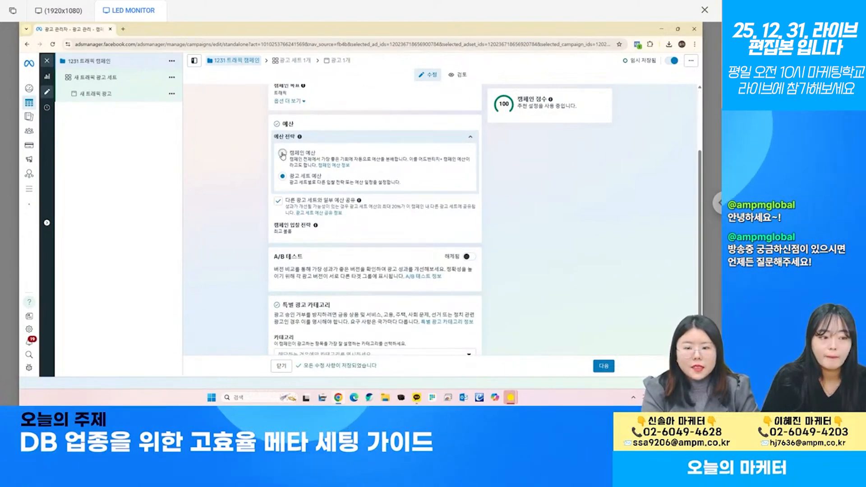
click(282, 154)
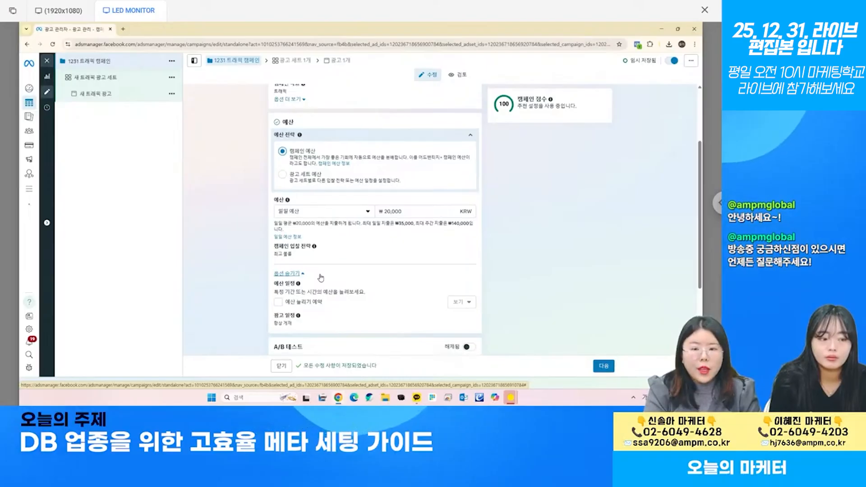
scroll(321, 276, down, 1)
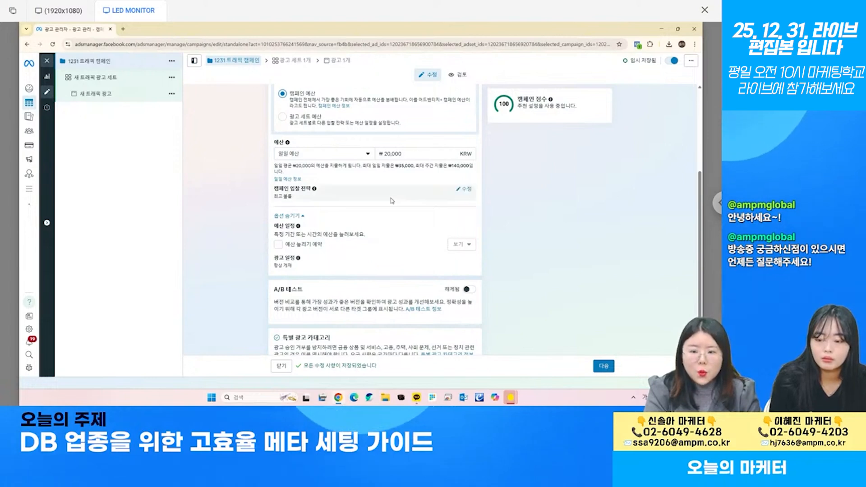
scroll(392, 209, down, 1)
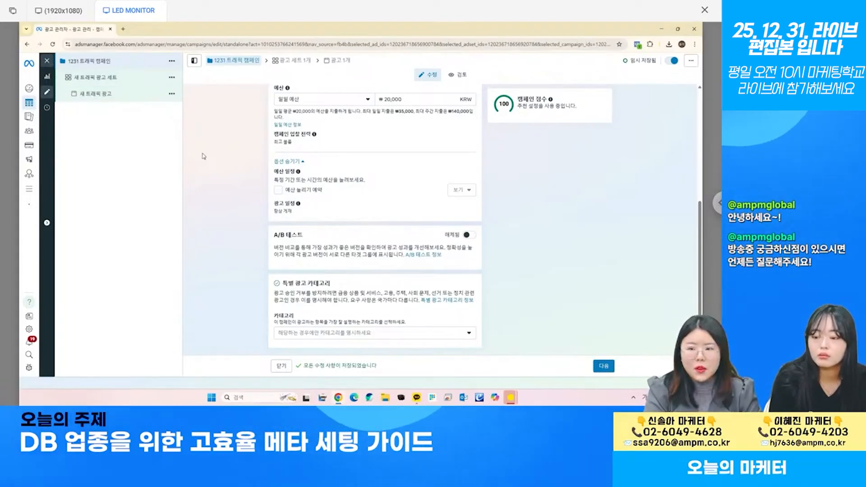
Open the campaign's ad set and rename it as "25-40 여성".
click(107, 77)
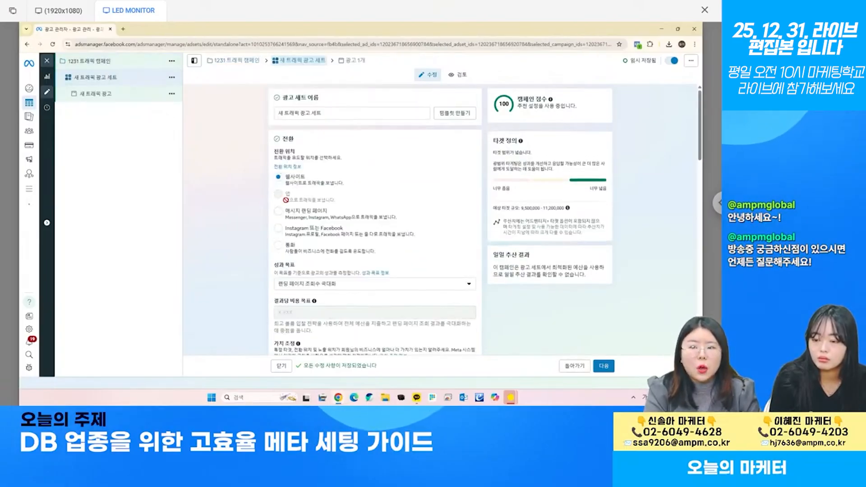
triple_click(374, 117)
scroll(458, 308, down, 4)
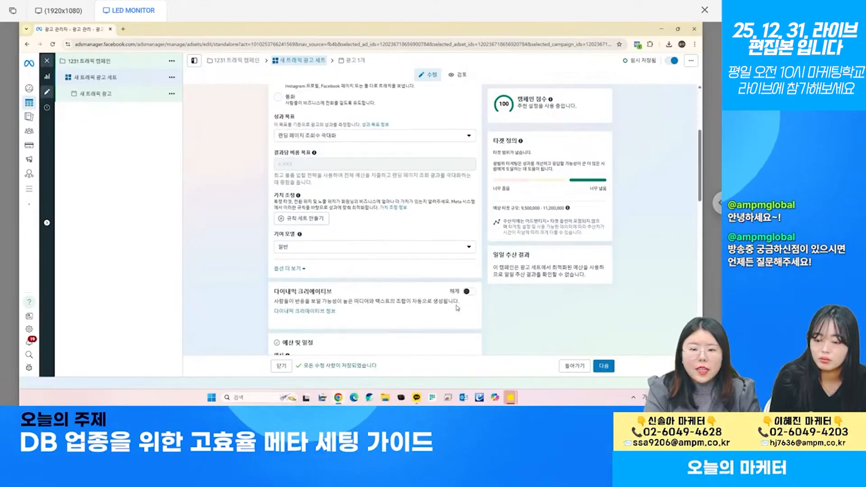
scroll(457, 308, up, 4)
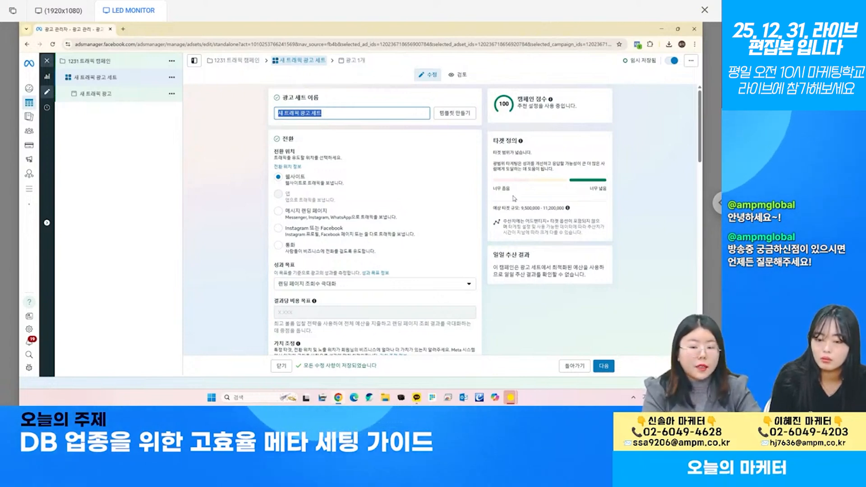
text(ㄹ)
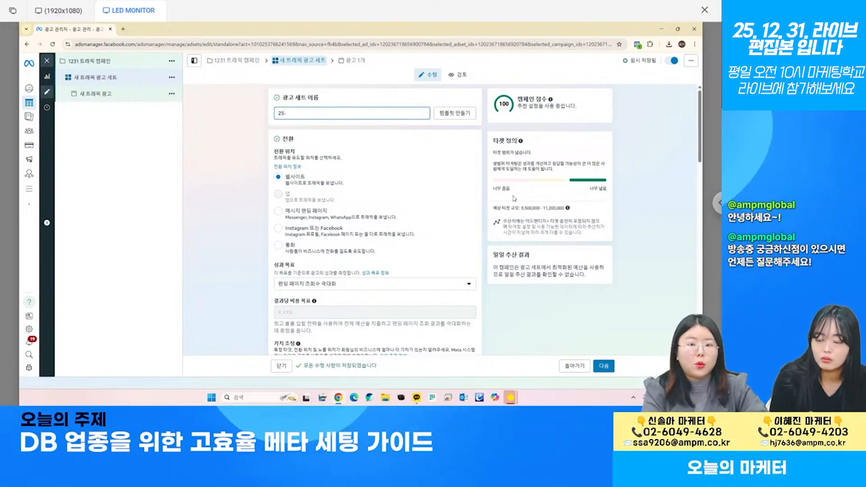
text(5-40 여성)
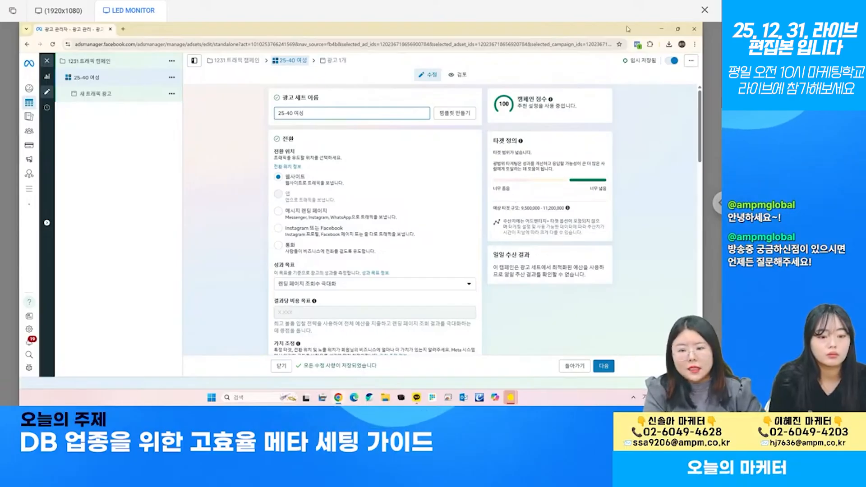
Choose maximizing landing page views (랜딩 페이지 조회수 극대화) as the ad set's performance goal.
scroll(389, 168, down, 1)
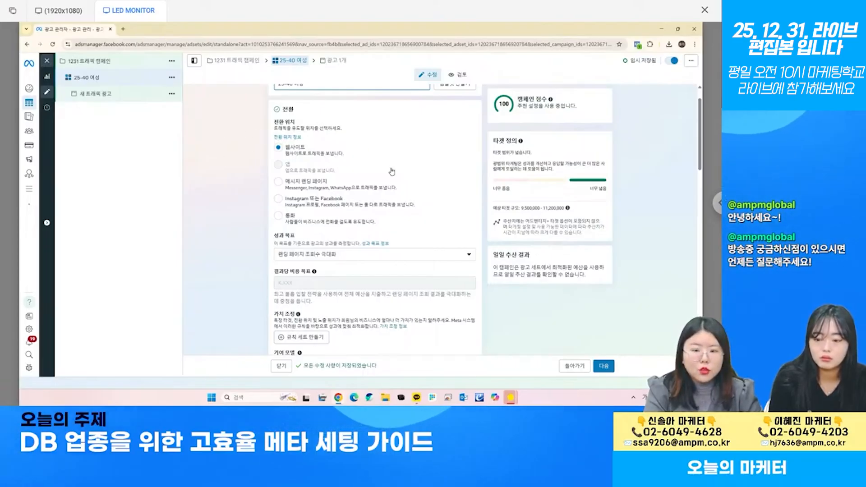
scroll(419, 192, down, 1)
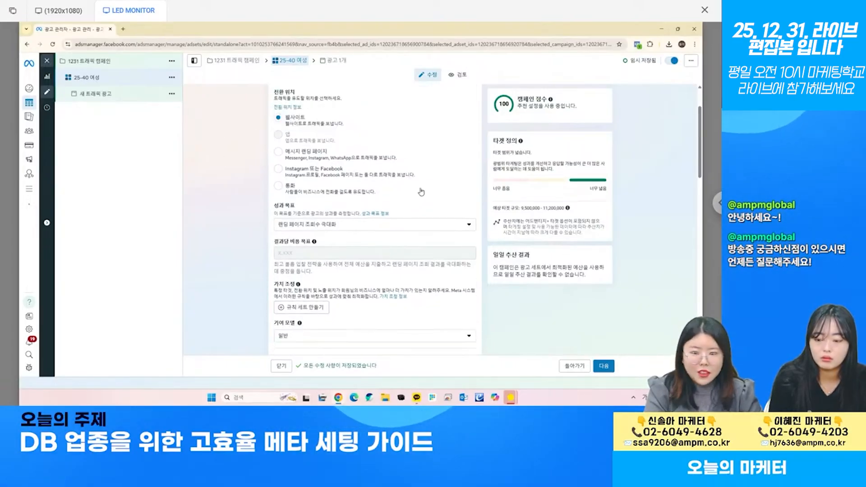
click(397, 225)
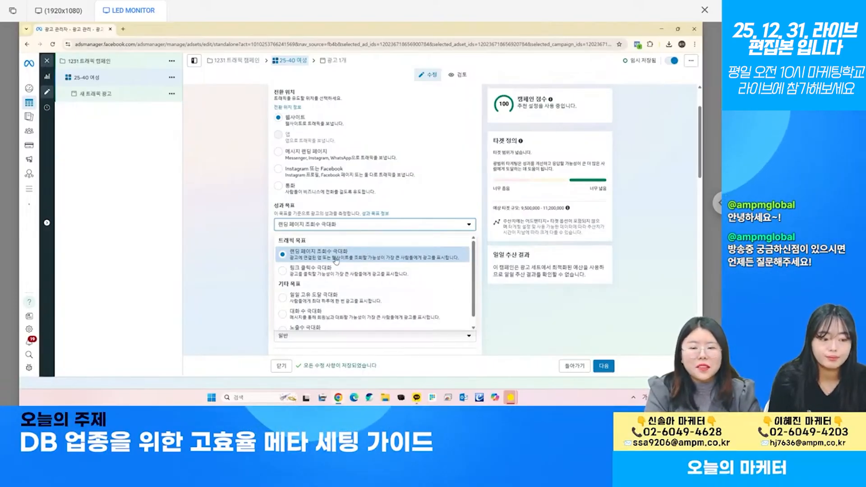
click(369, 252)
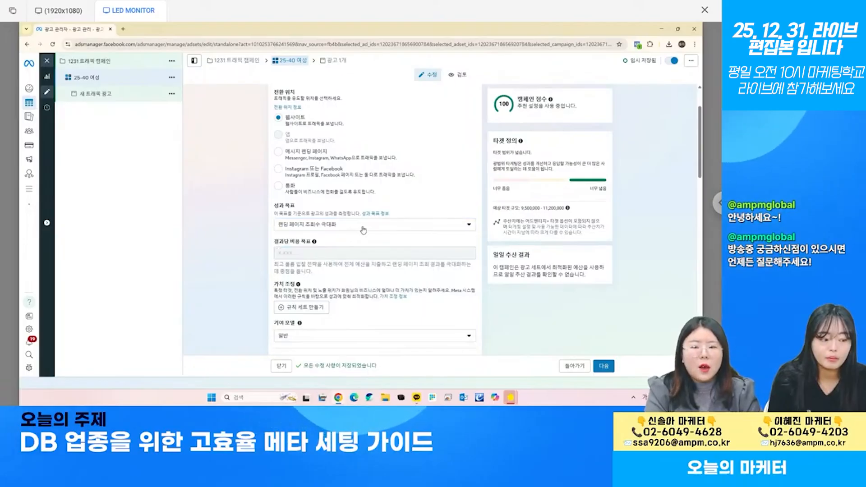
Try the end date option in the ad set's budget and schedule section and switch it back off.
scroll(406, 243, down, 2)
scroll(444, 253, down, 5)
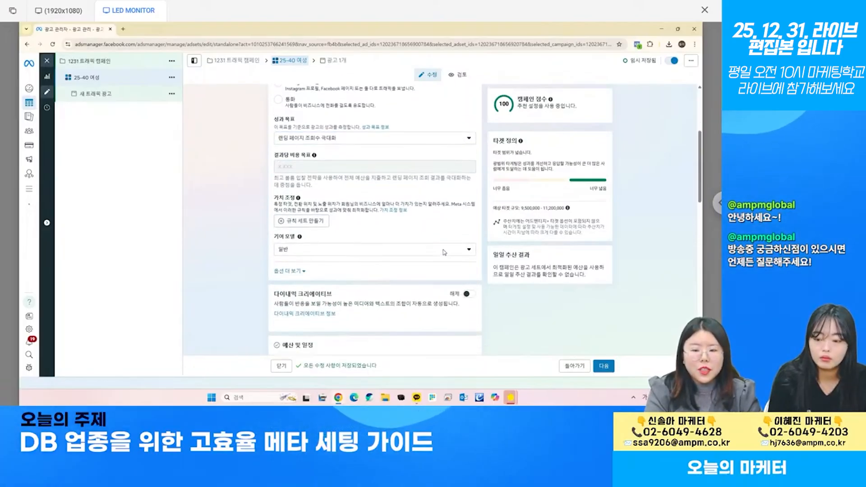
scroll(440, 237, down, 4)
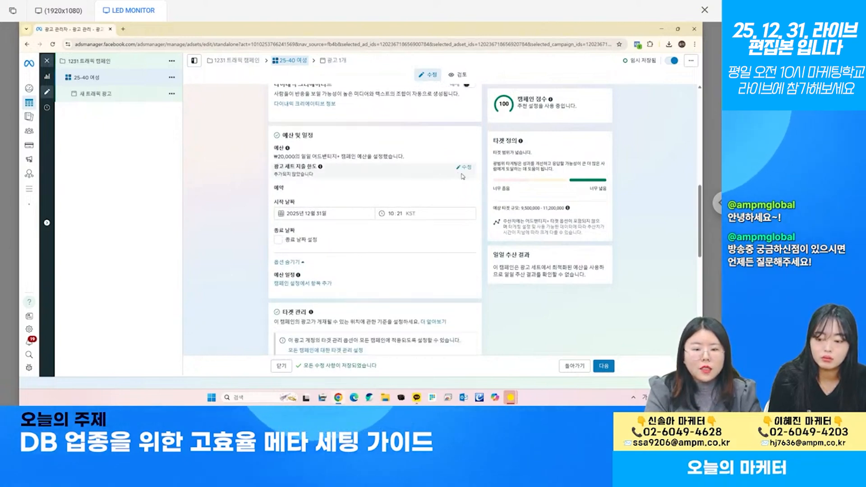
click(278, 240)
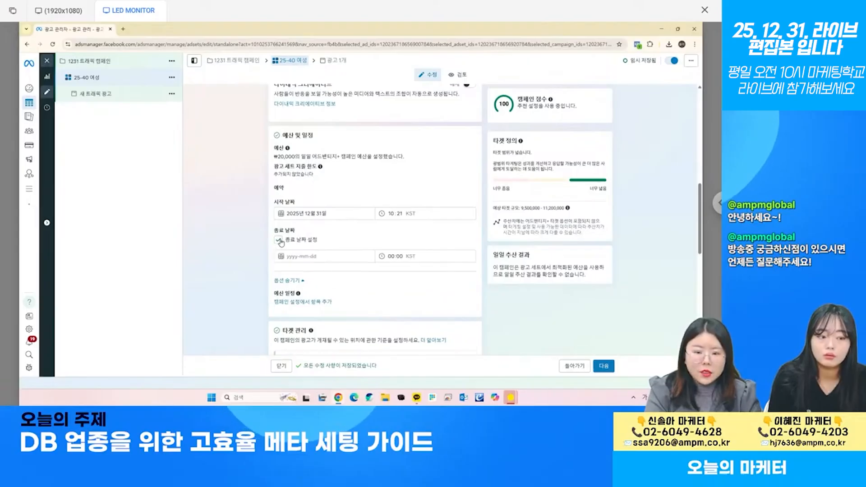
click(279, 240)
Expand the audience controls options and set the ad set's minimum age to 25.
scroll(327, 185, down, 2)
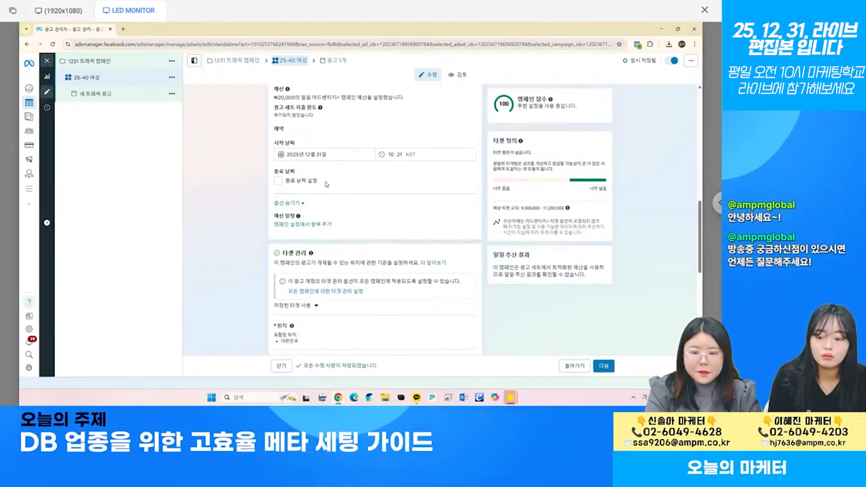
scroll(327, 184, down, 4)
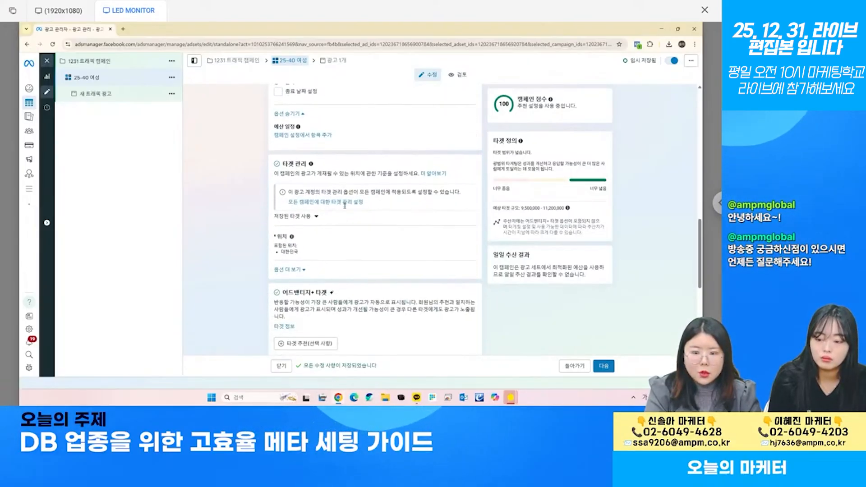
scroll(345, 208, down, 1)
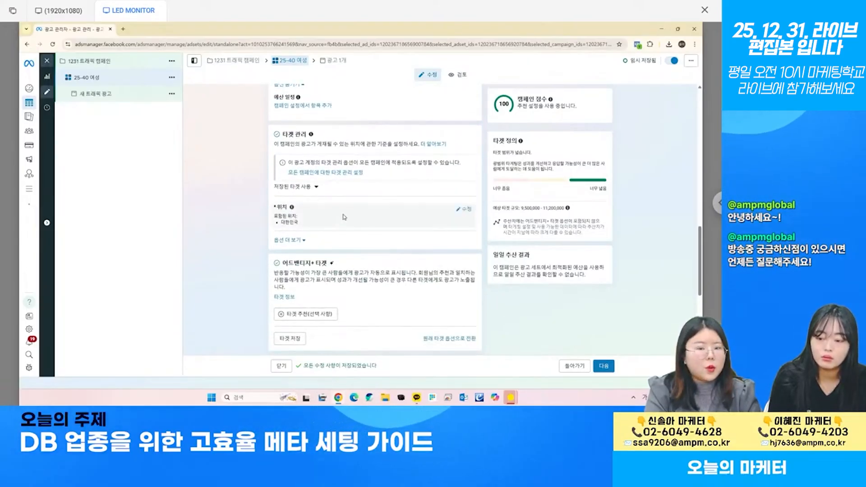
click(297, 241)
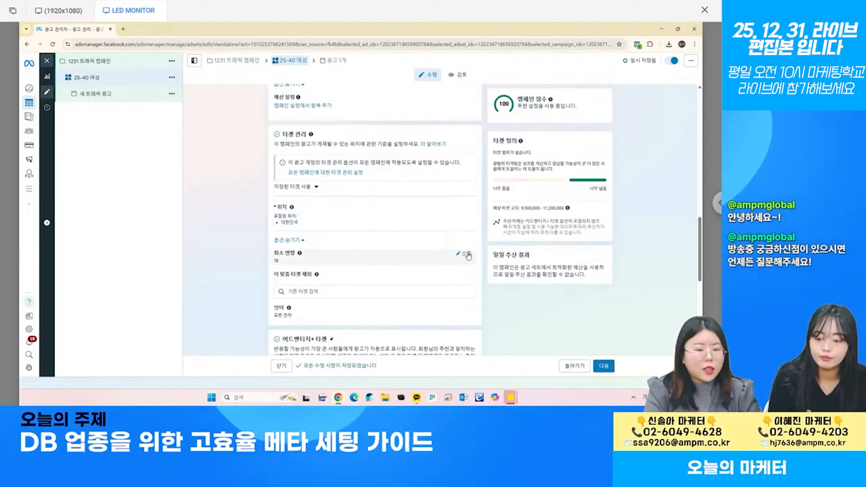
click(468, 256)
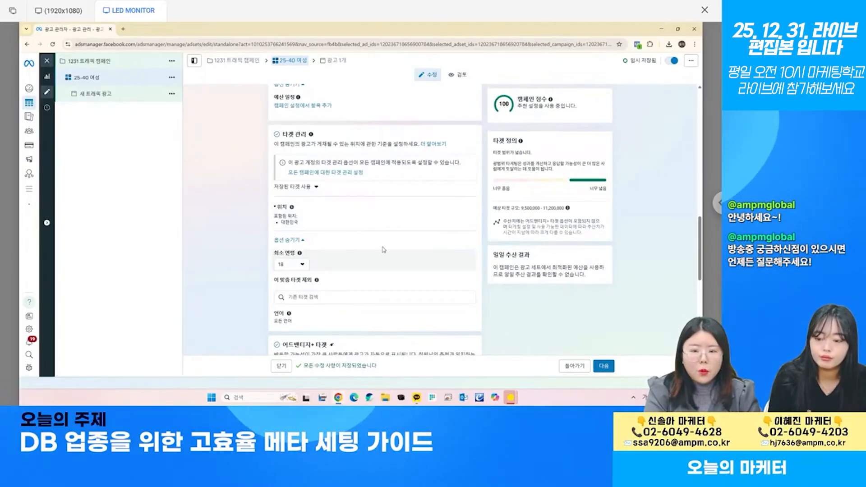
click(291, 264)
scroll(322, 219, down, 2)
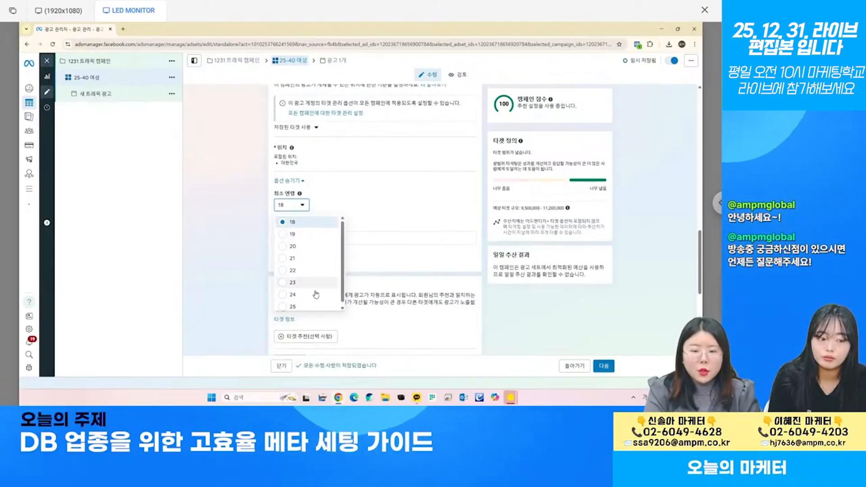
click(311, 308)
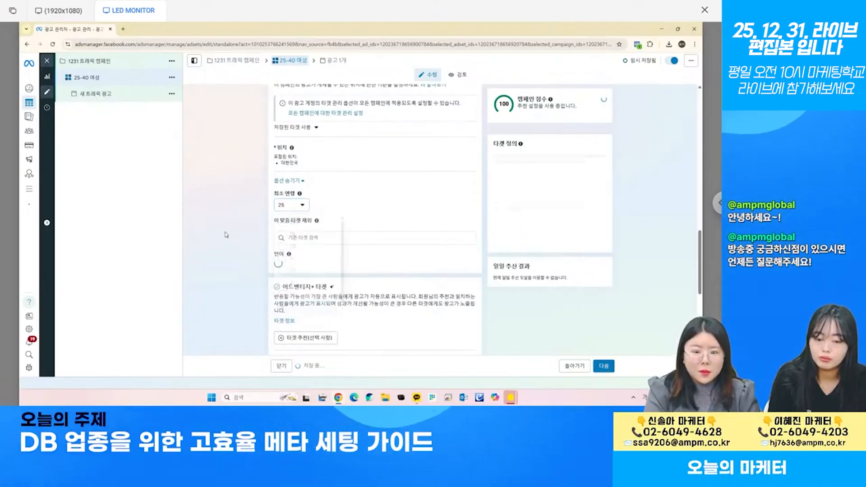
click(291, 205)
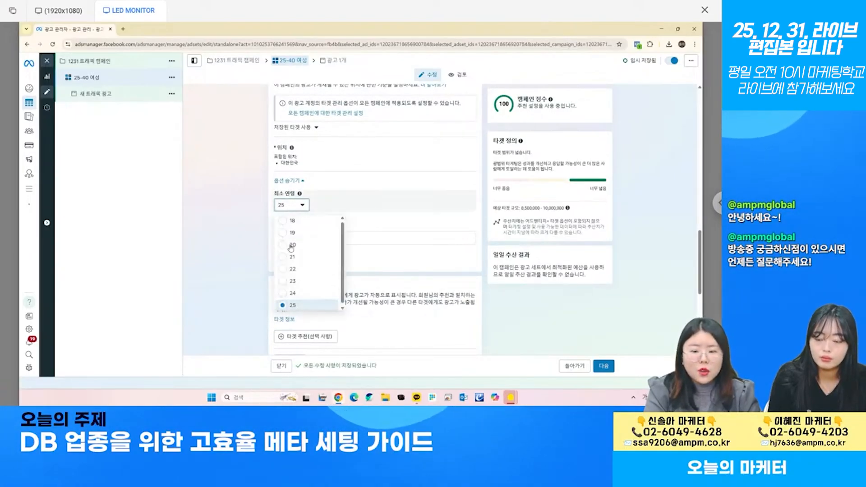
click(309, 308)
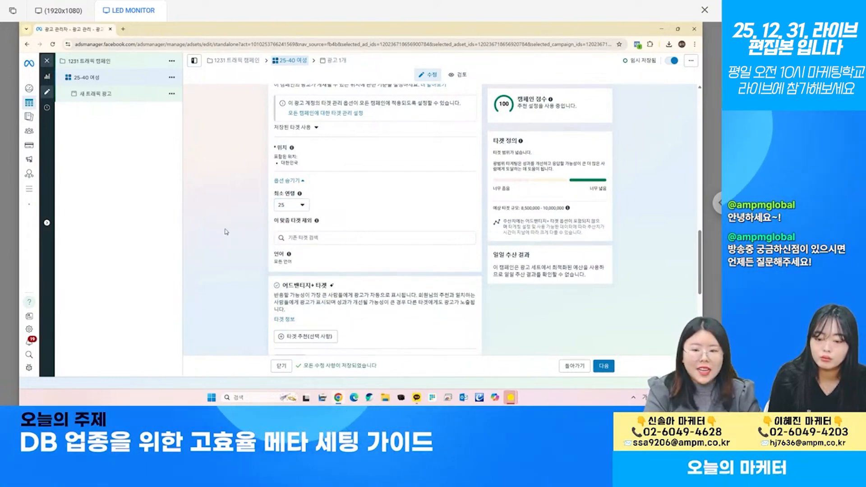
Restrict the audience controls' language setting to Korean (한국어).
click(327, 259)
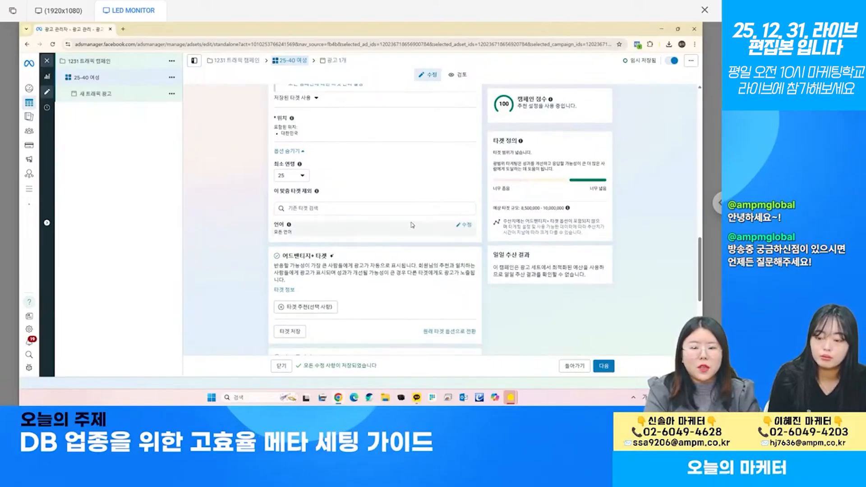
scroll(295, 251, down, 1)
click(295, 252)
text(ㅎ)
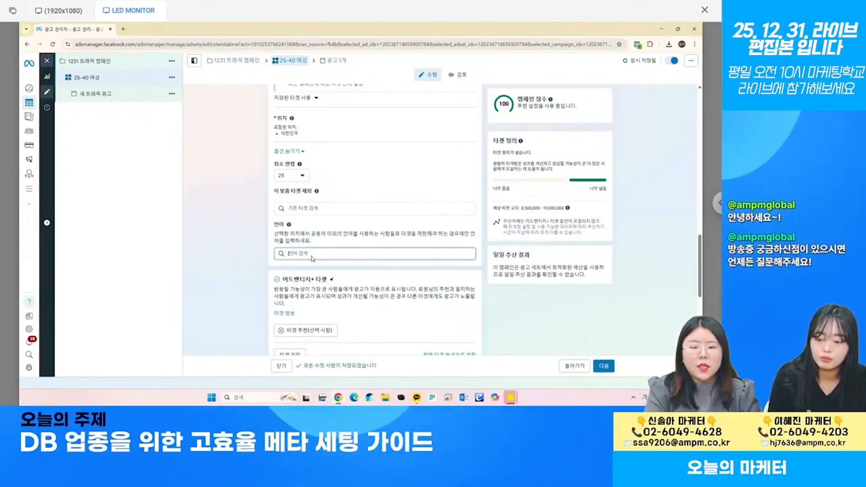
text(ㅏㄴ국어)
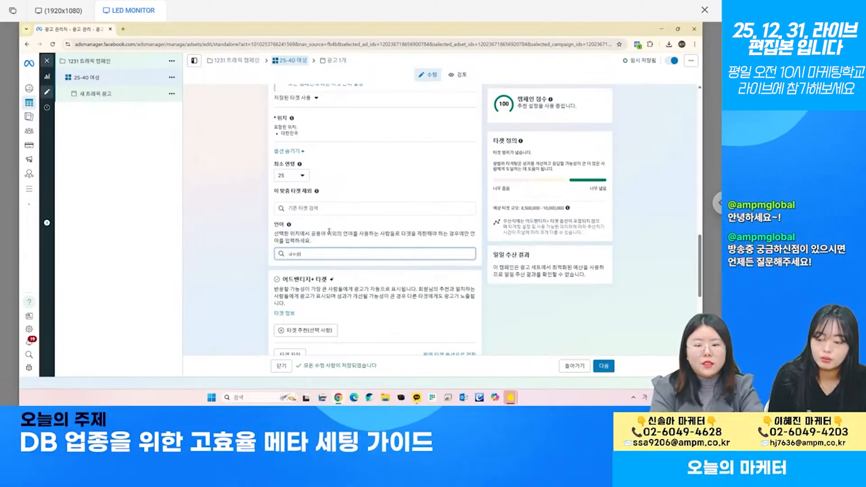
click(459, 265)
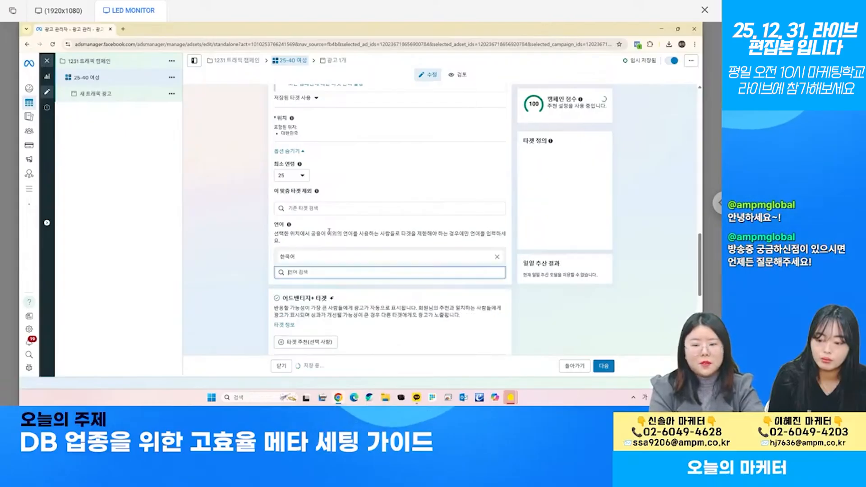
click(437, 224)
Add an audience suggestion under Advantage+ audience (어드밴티지+ 타겟) and set its lower age to 32.
scroll(272, 214, down, 1)
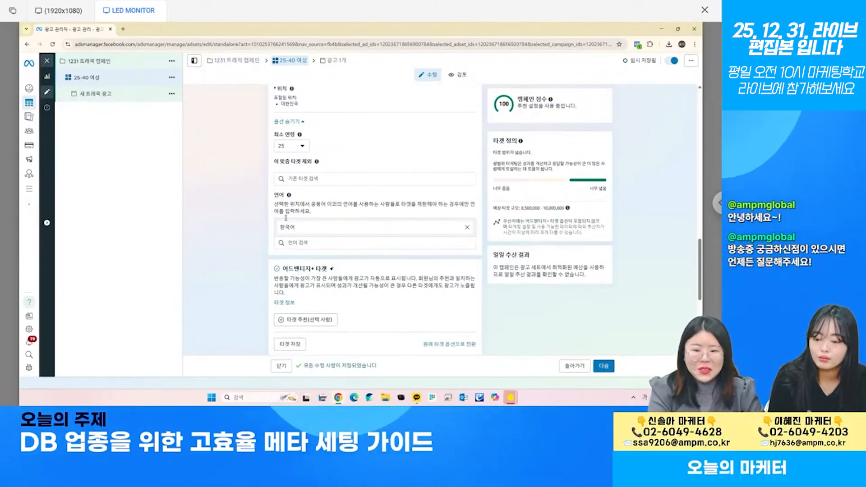
scroll(316, 249, down, 4)
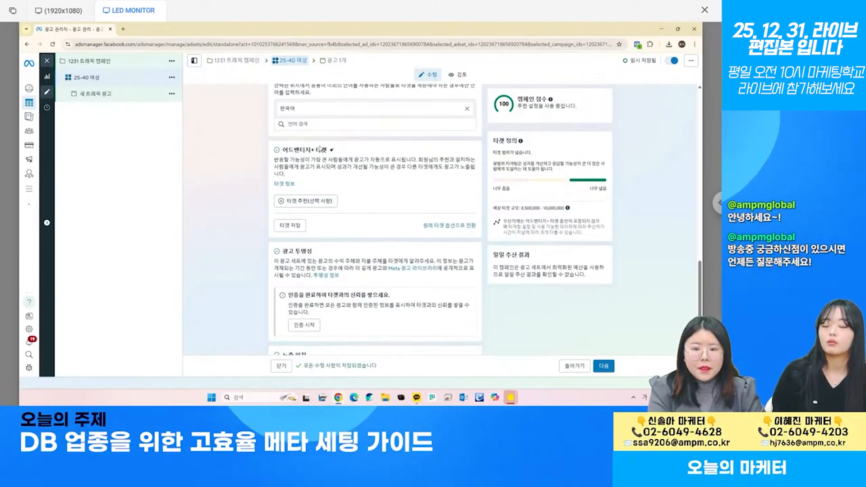
scroll(307, 114, down, 2)
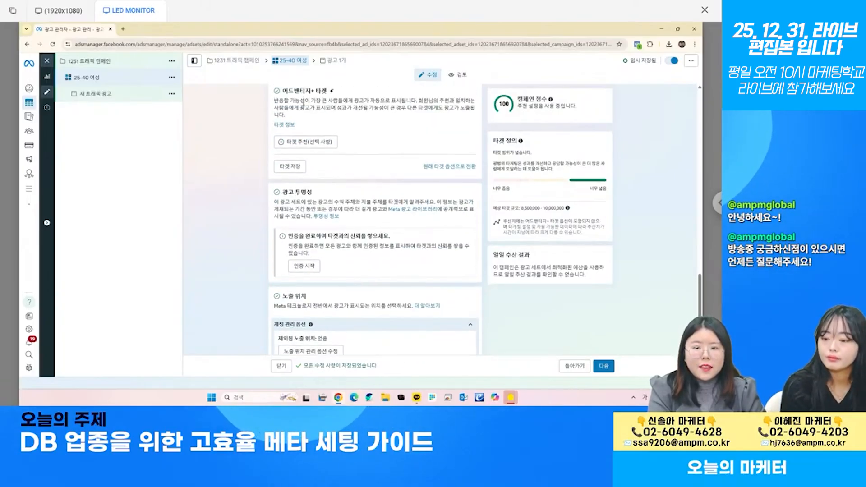
scroll(301, 101, up, 1)
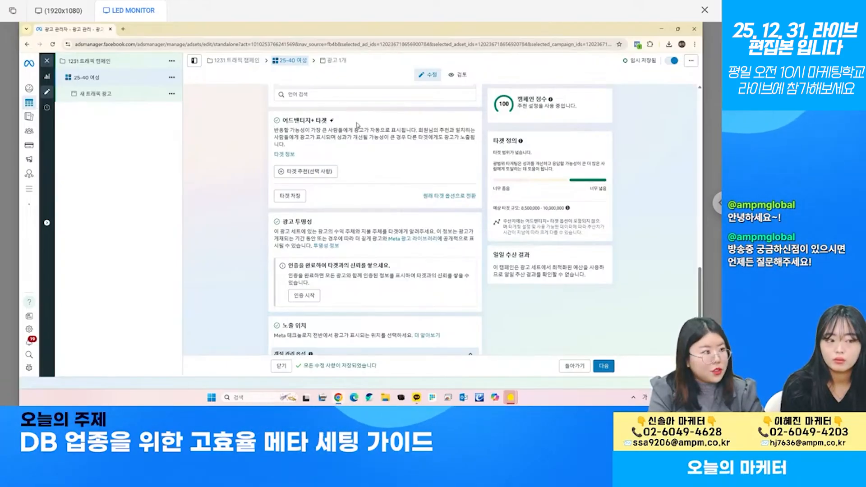
click(321, 171)
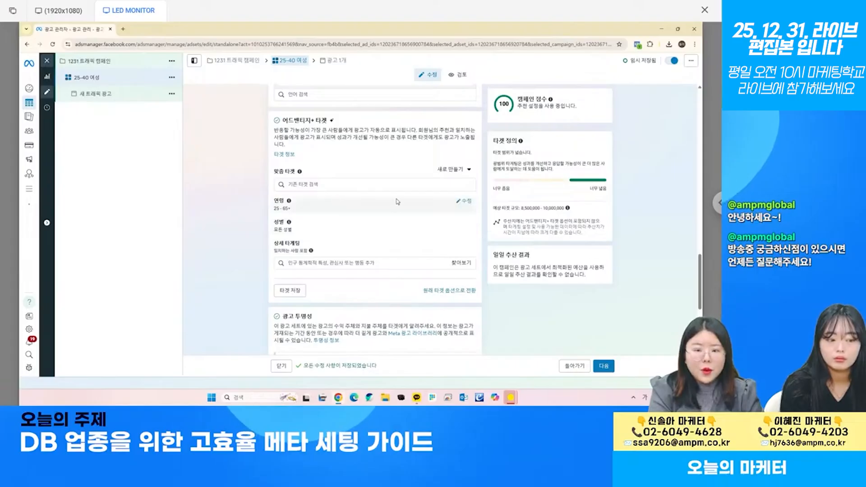
click(412, 207)
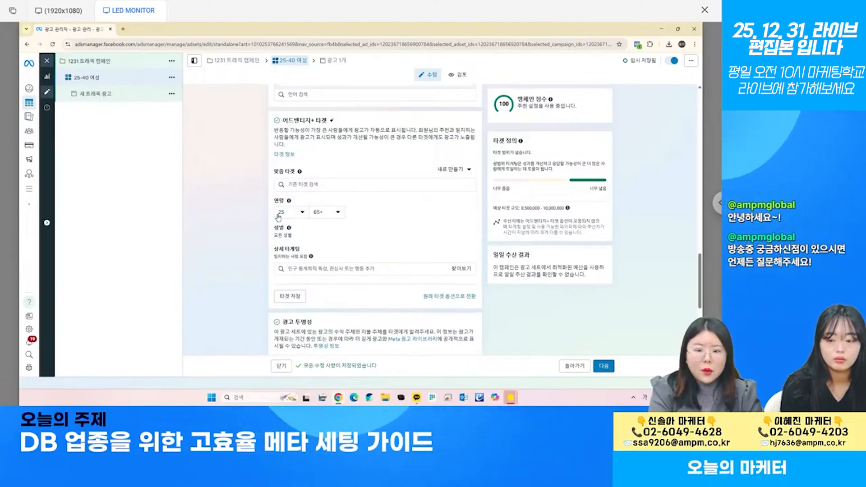
click(293, 212)
click(309, 311)
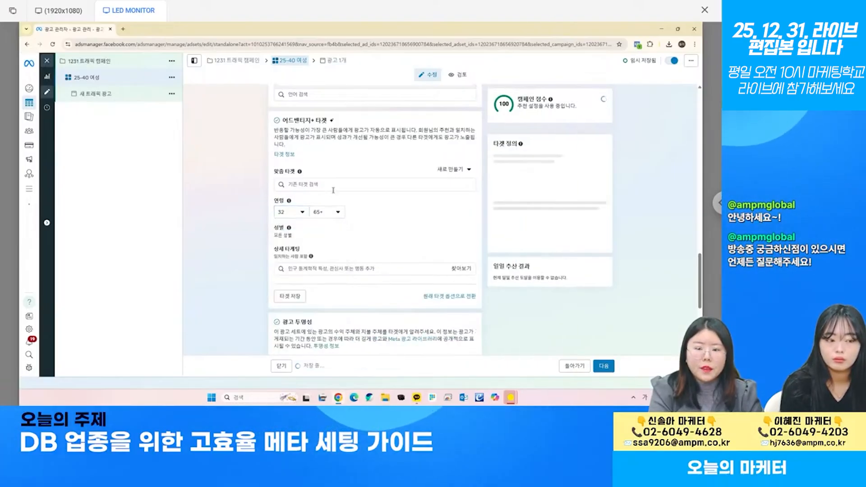
Set the gender of the Advantage+ audience suggestion to male (남성).
scroll(323, 198, down, 1)
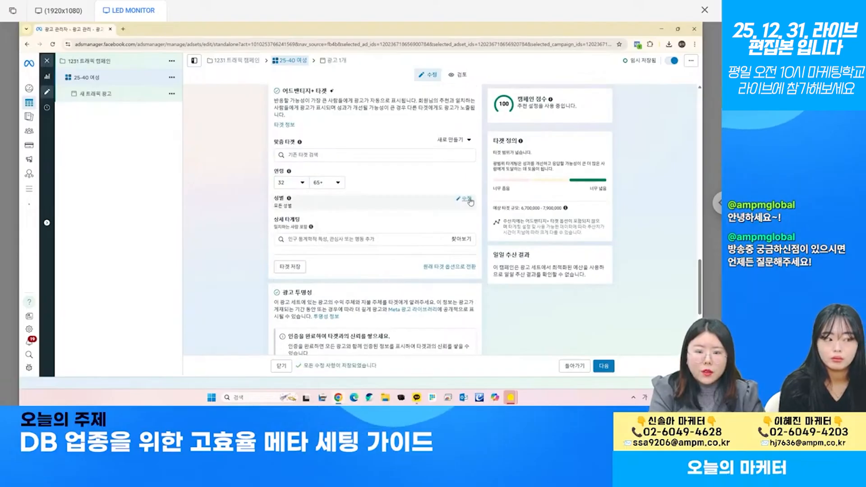
click(360, 194)
click(304, 209)
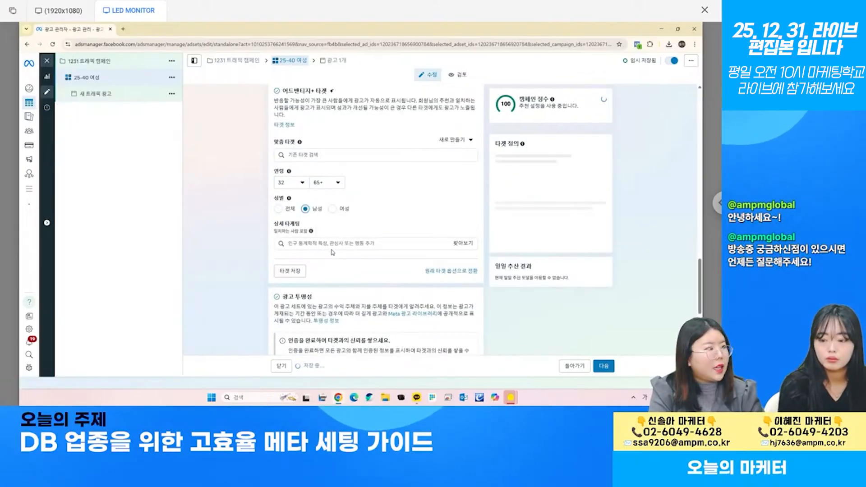
Browse the detailed targeting categories and search for "뷰티" interests, then clear the search.
scroll(383, 132, down, 1)
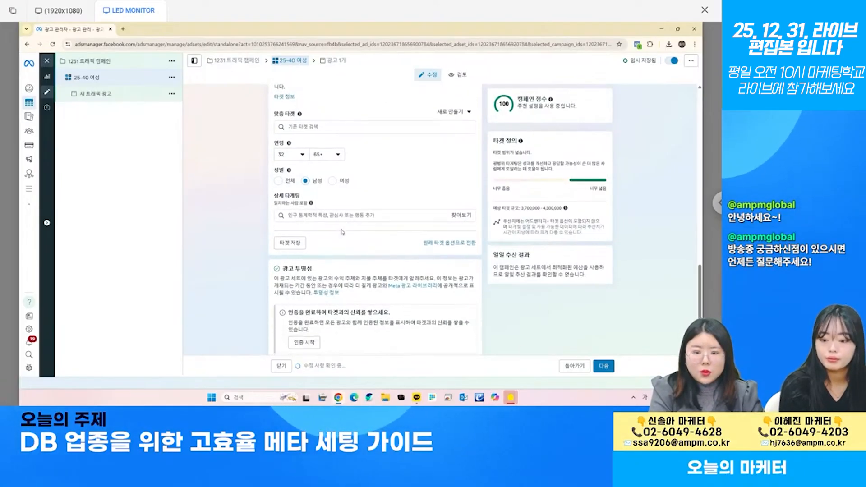
click(353, 213)
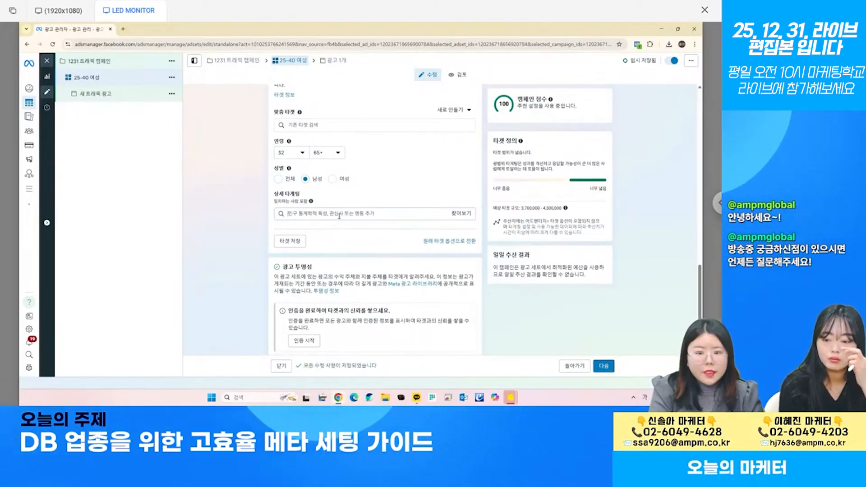
click(470, 217)
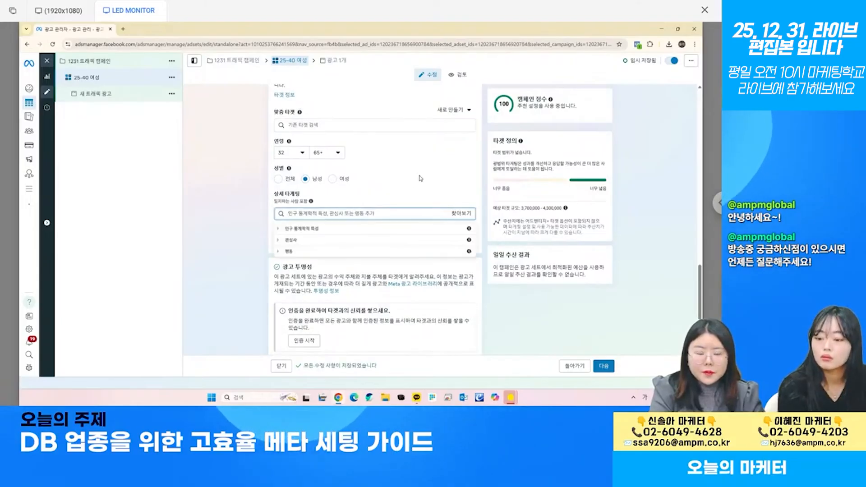
click(298, 213)
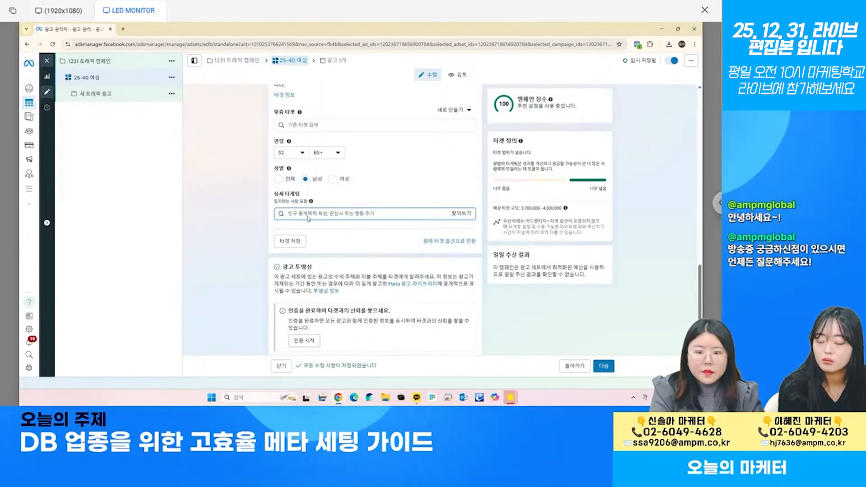
text(이)
key(BackSpace)
key(BackSpace)
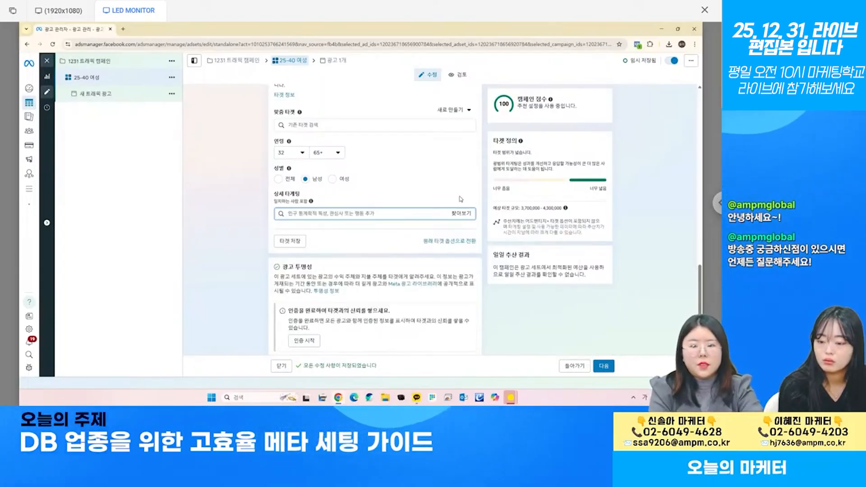
text(뷰티)
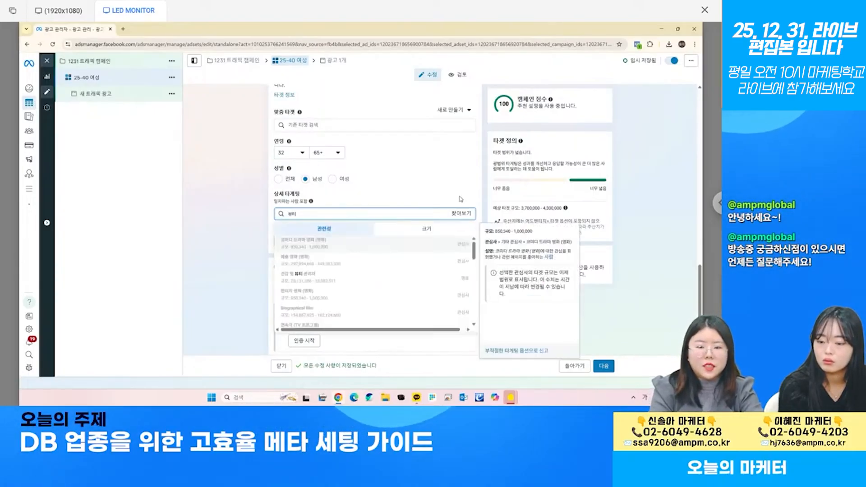
key(BackSpace)
key(BackSpace)
Search detailed targeting for "교육" and add the interest 교육(사회적 개념).
text(교육)
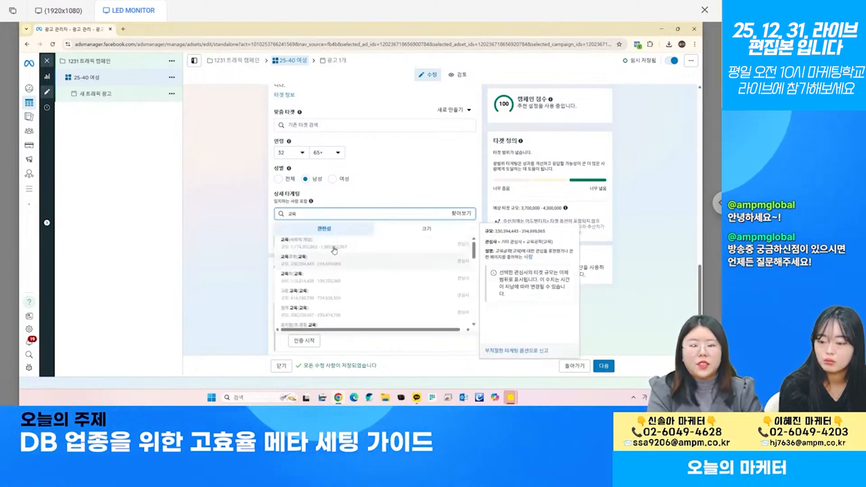
click(335, 246)
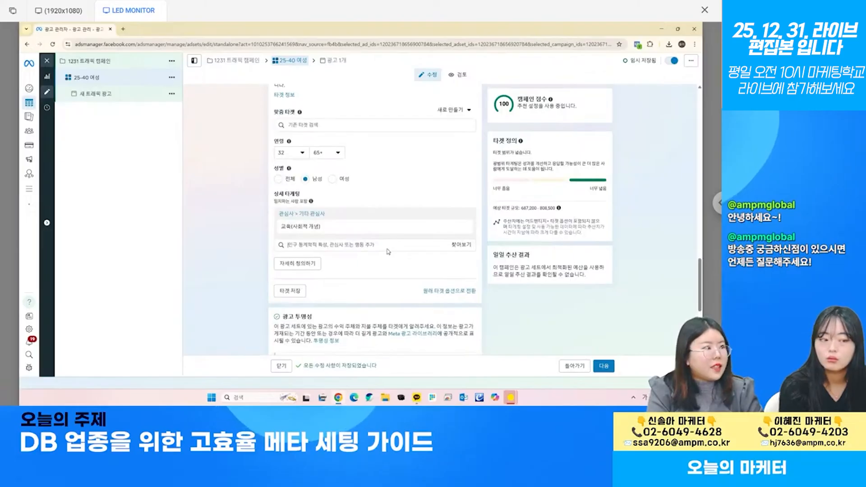
click(390, 245)
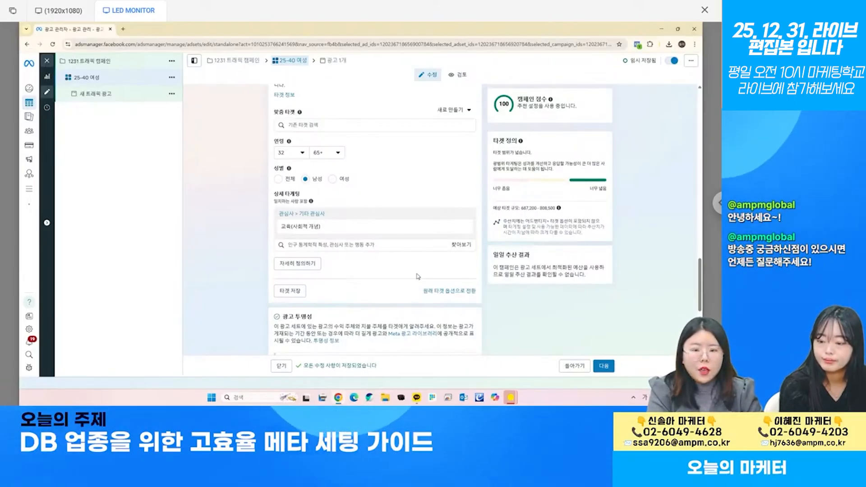
Review the ad set from its name and conversion settings down to its budget and schedule.
scroll(418, 273, down, 1)
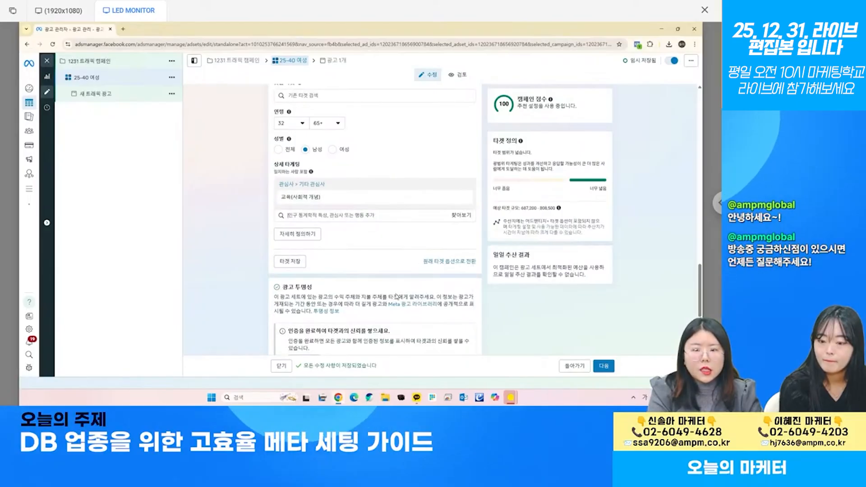
scroll(395, 294, up, 10)
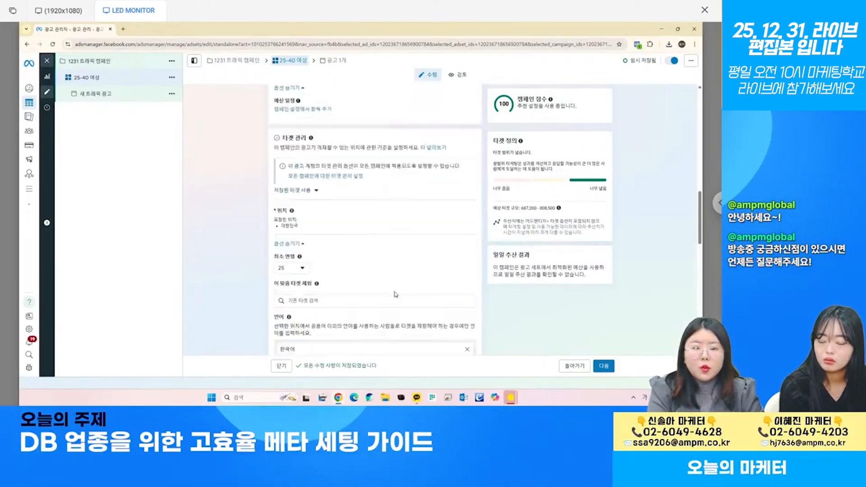
scroll(395, 294, up, 5)
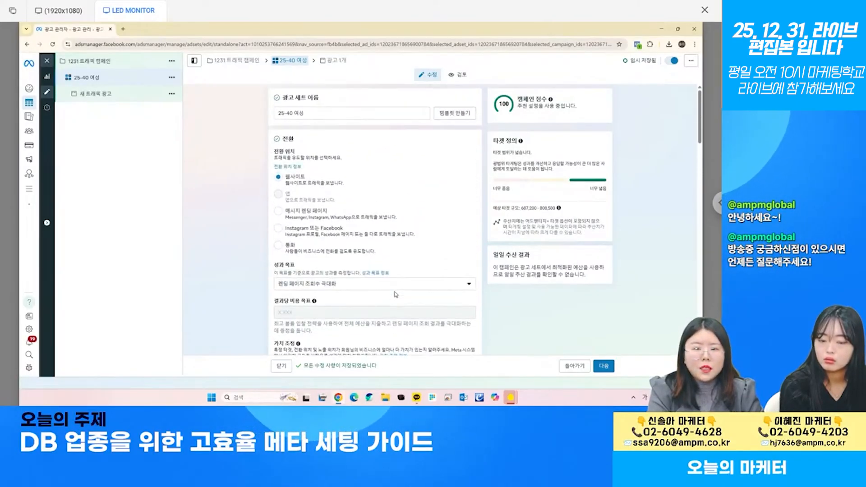
drag(312, 113, 264, 120)
scroll(422, 303, down, 15)
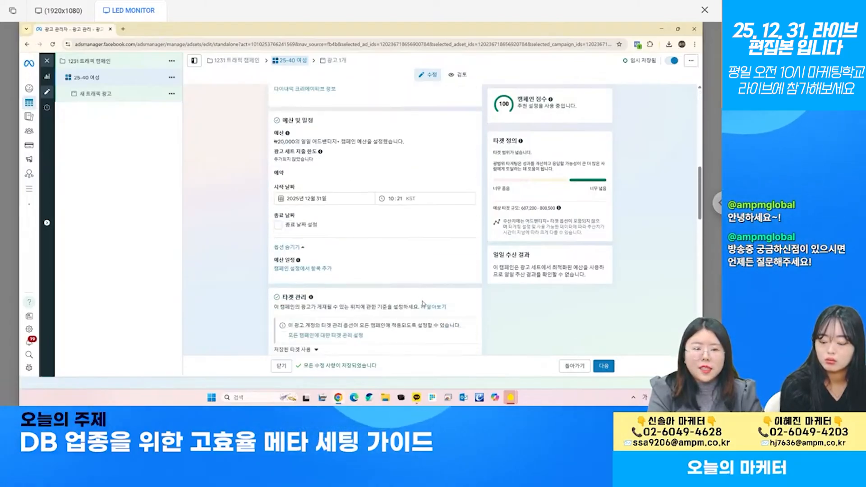
Rename the ad set as "32-65 남성 교육관심사".
scroll(439, 289, up, 3)
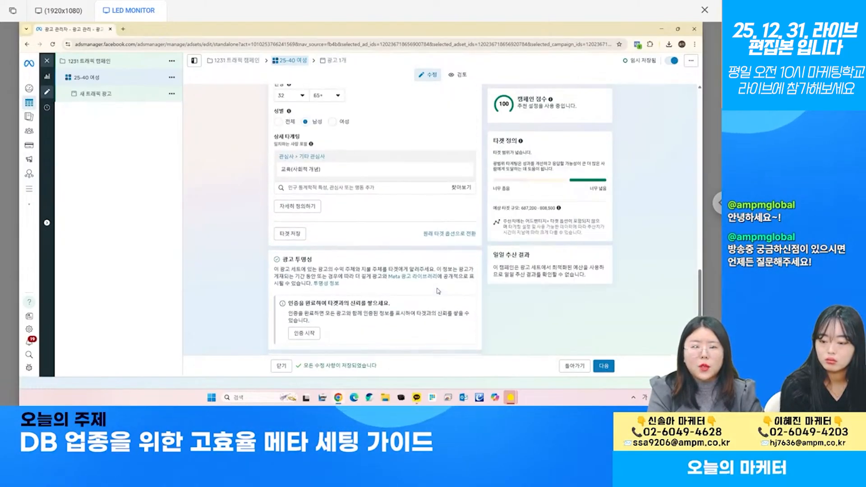
scroll(434, 291, up, 10)
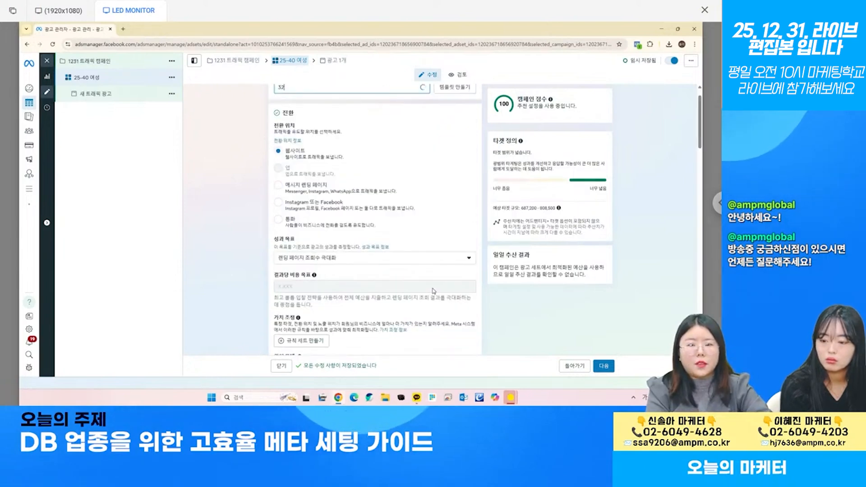
text(+)
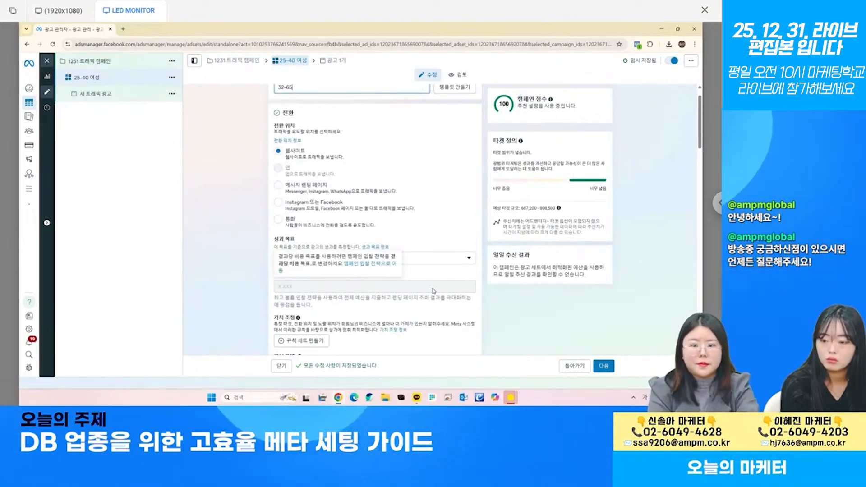
text(+)
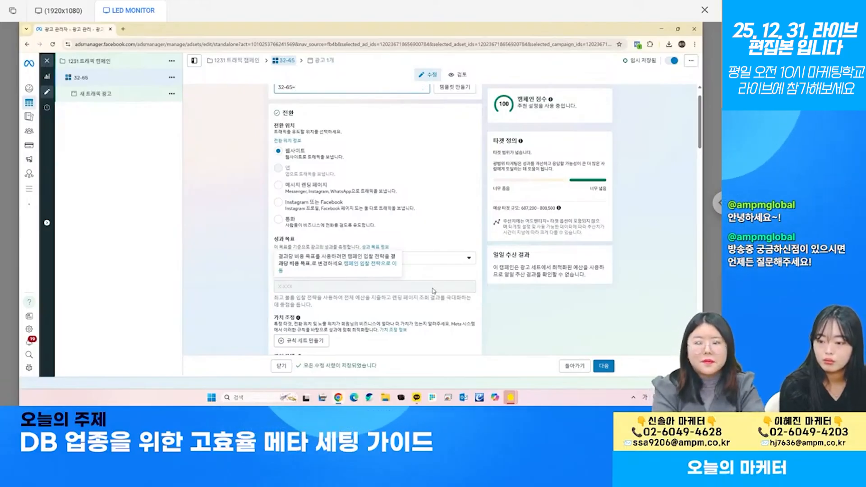
text( 남시ㅇ)
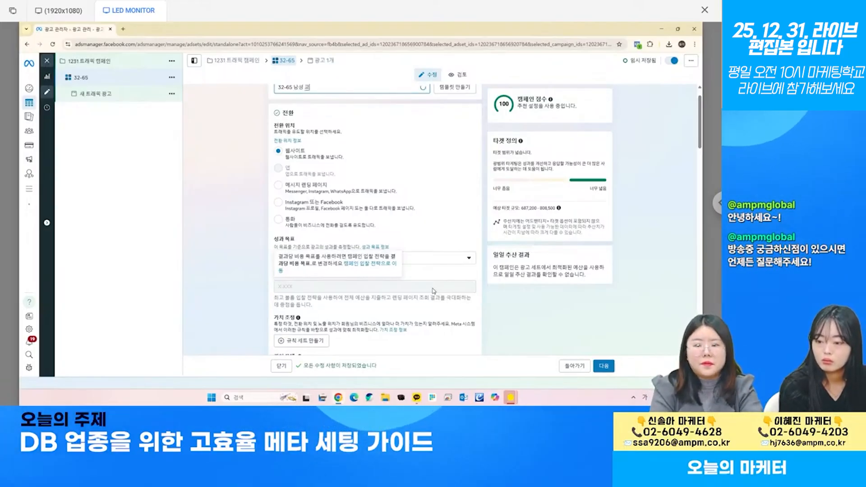
scroll(414, 246, up, 1)
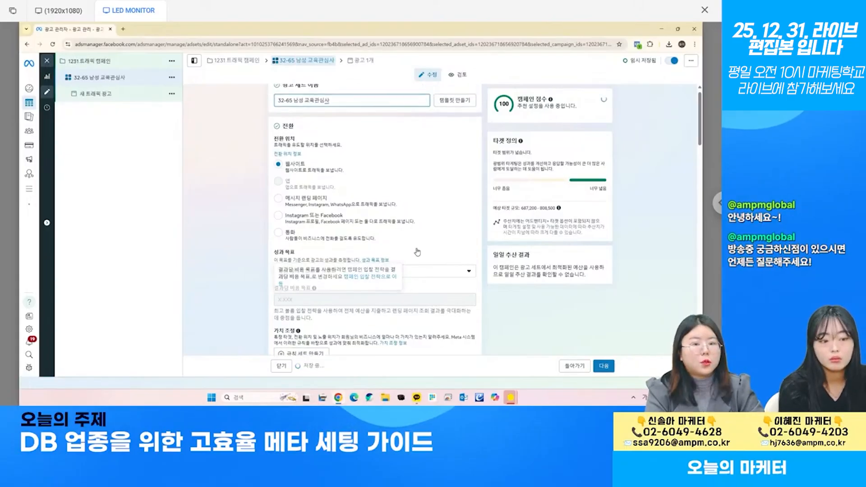
Review the ad set's conversion location, detailed targeting, ad transparency and placement settings.
scroll(421, 260, down, 10)
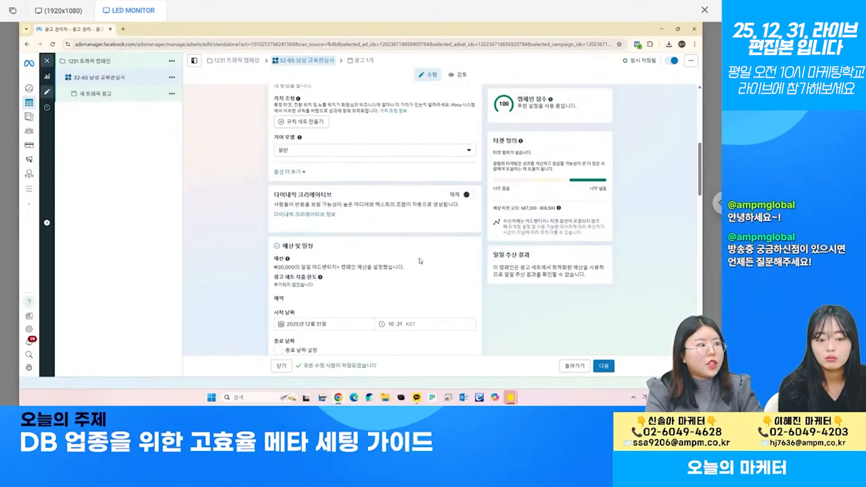
scroll(420, 261, down, 5)
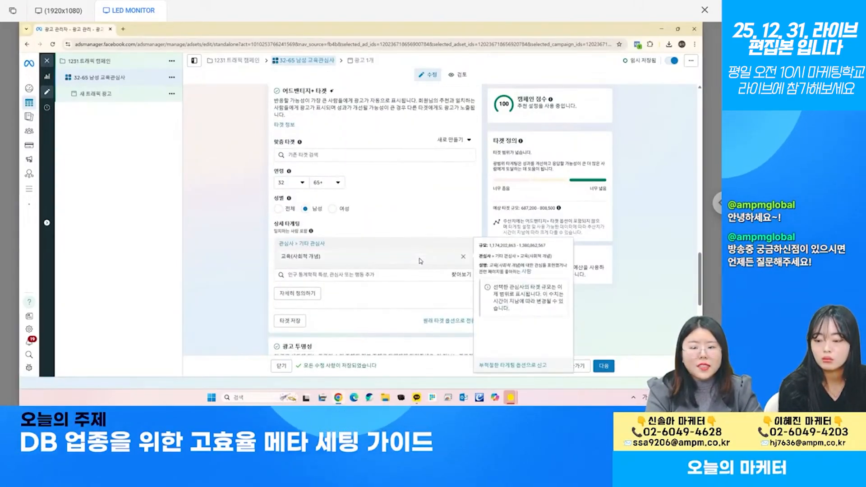
scroll(386, 305, down, 5)
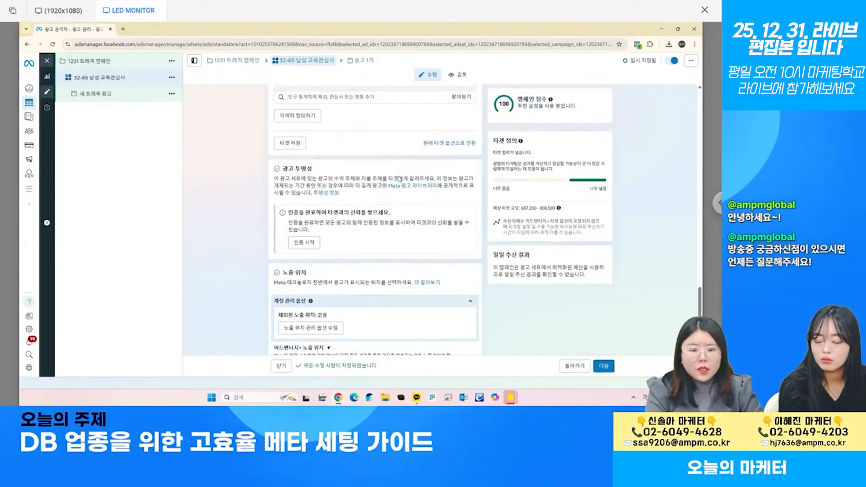
scroll(399, 178, down, 1)
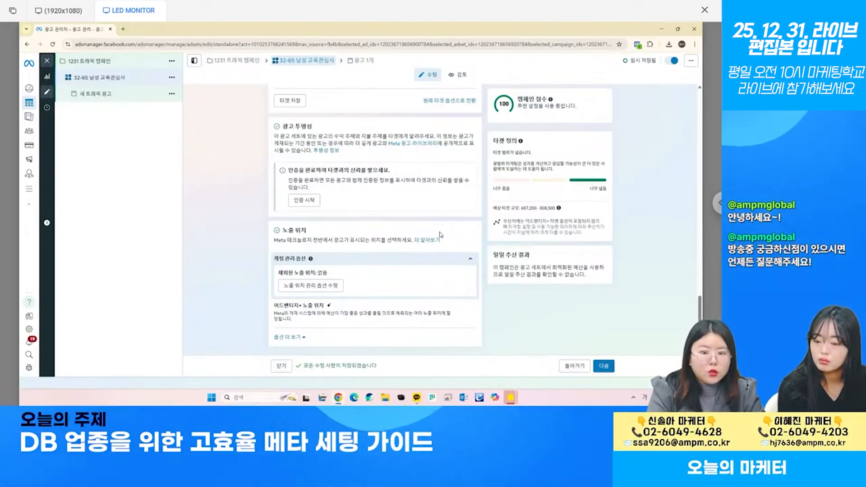
scroll(441, 235, up, 2)
scroll(316, 189, up, 10)
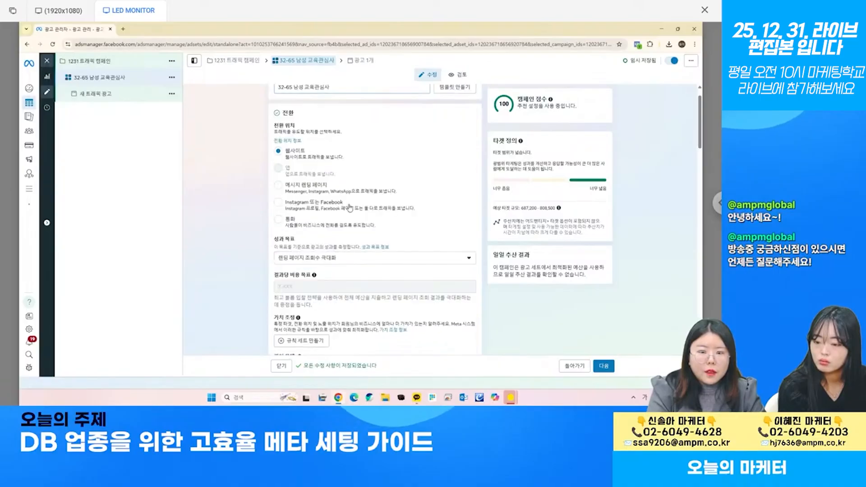
click(278, 150)
scroll(378, 312, down, 2)
scroll(378, 312, down, 10)
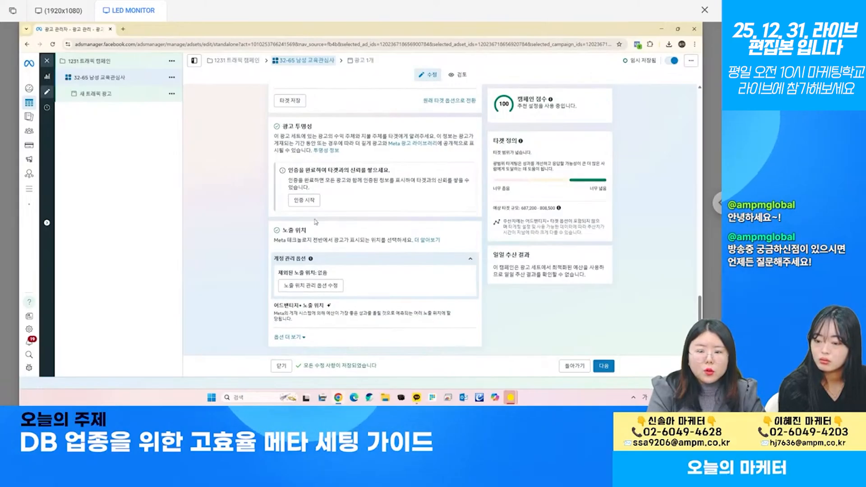
scroll(315, 222, up, 3)
click(327, 173)
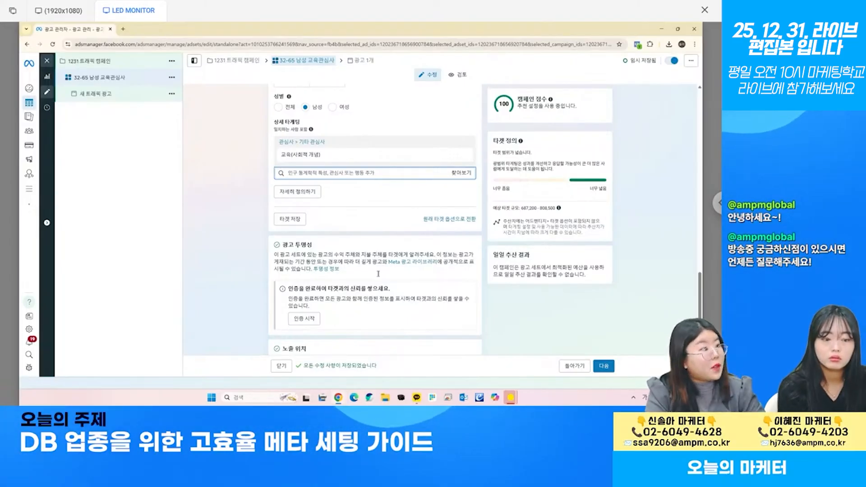
scroll(378, 274, down, 3)
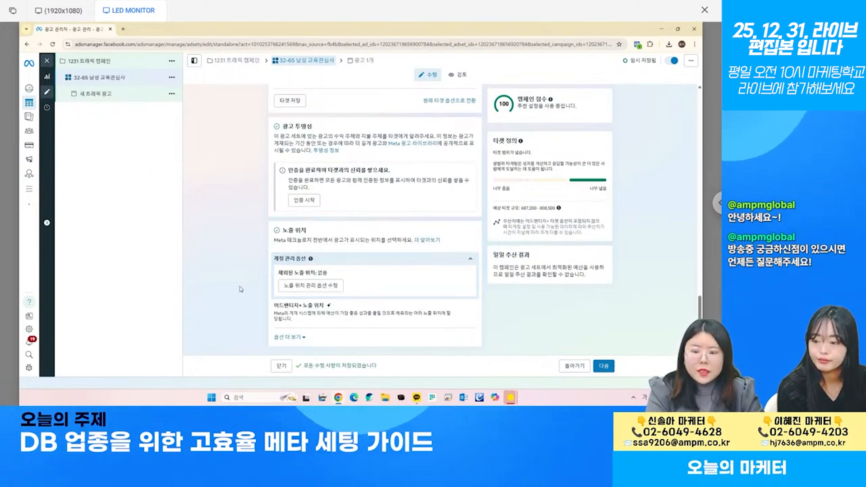
Expand the additional placement options and review the brand safety and suitability settings.
click(289, 337)
scroll(377, 160, down, 3)
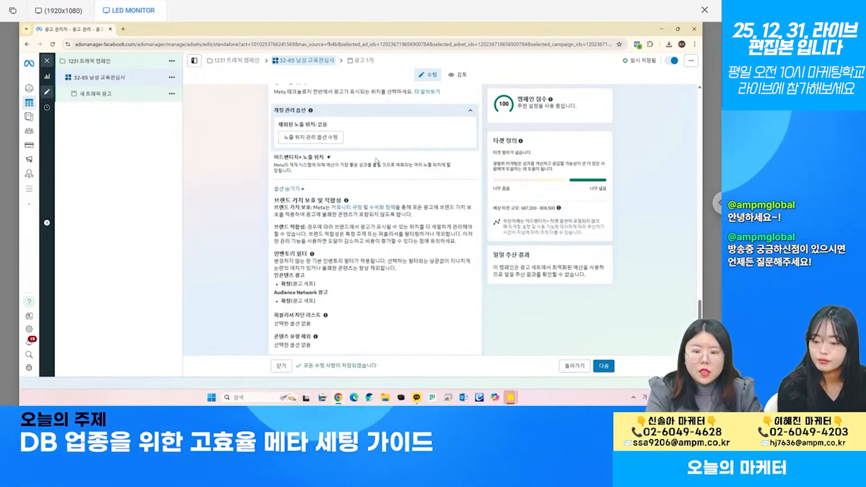
scroll(377, 160, up, 3)
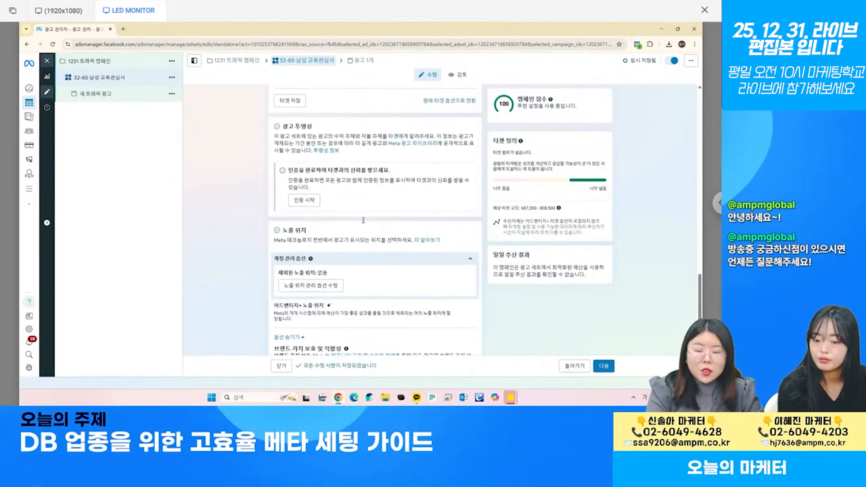
Open the ad 새 트래픽 광고 and review its identity, media setup and format settings.
click(119, 94)
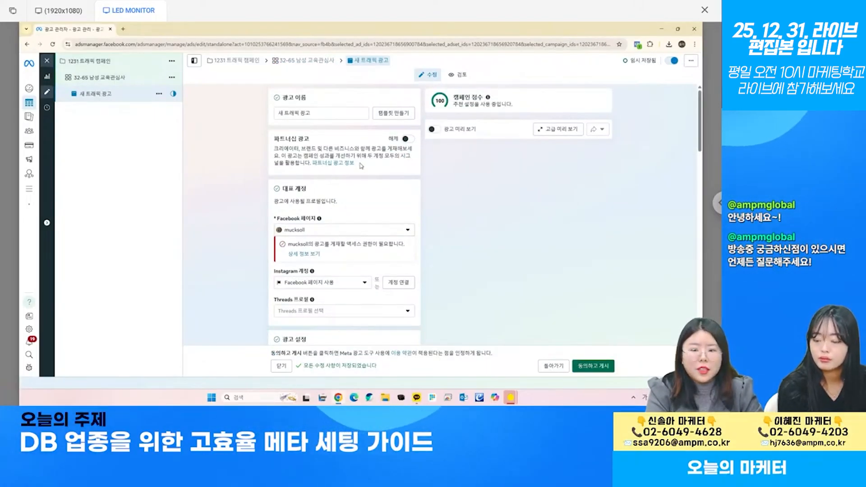
scroll(361, 166, down, 4)
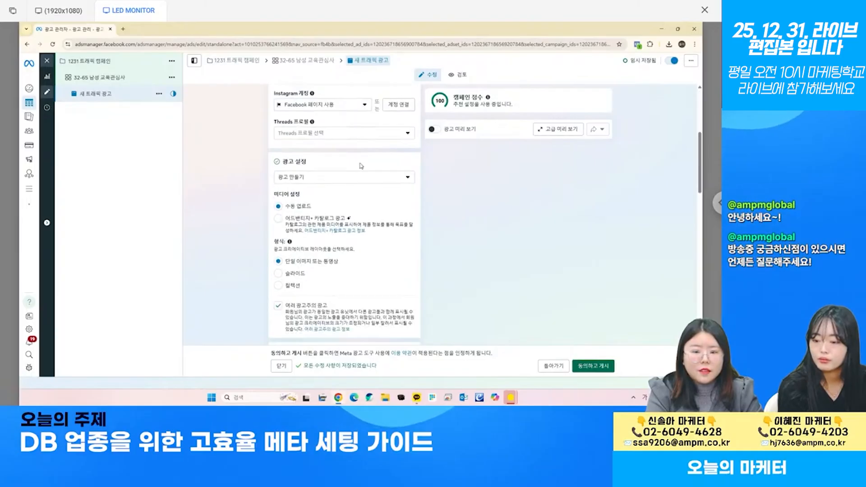
scroll(361, 166, down, 2)
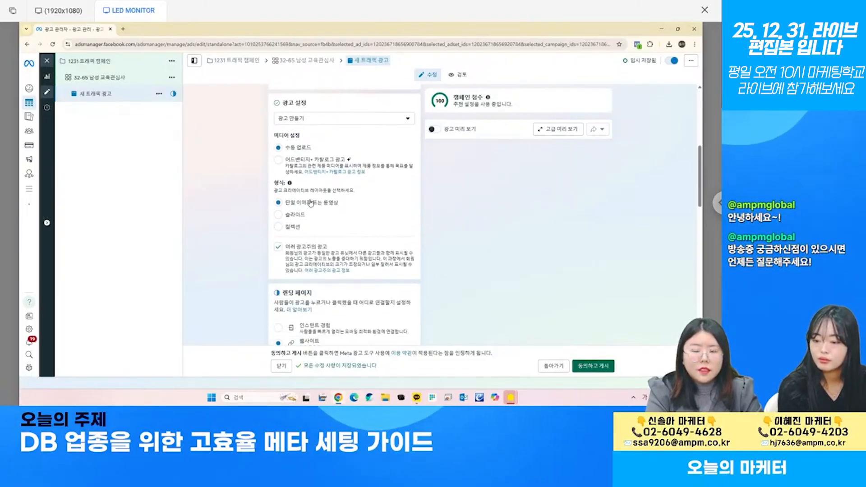
scroll(311, 203, up, 3)
scroll(297, 201, down, 2)
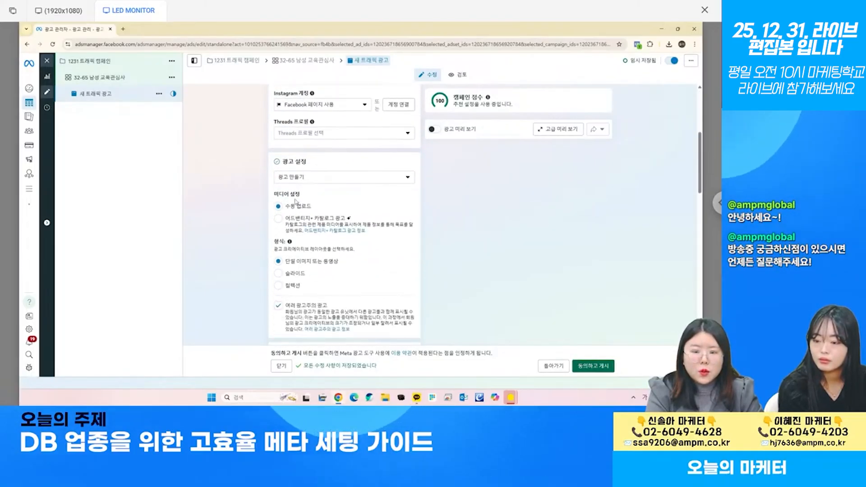
Turn off multi-advertiser ads (여러 광고주의 광고) in the ad settings.
scroll(298, 257, down, 1)
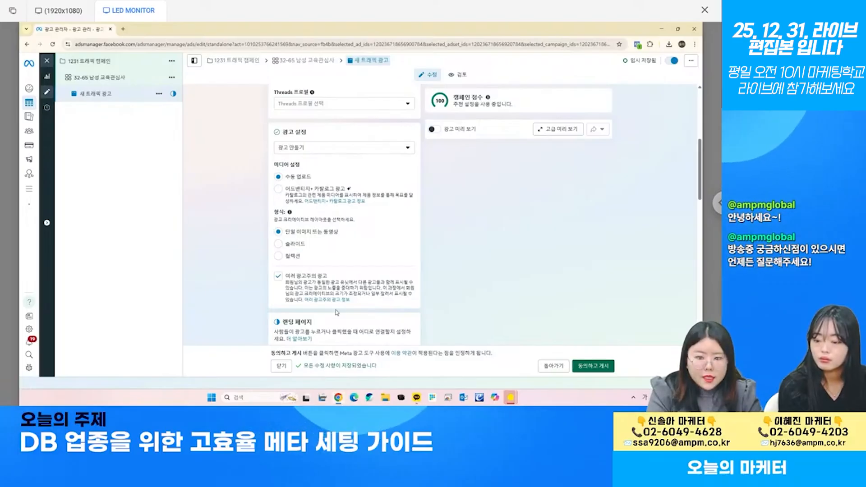
scroll(316, 288, down, 1)
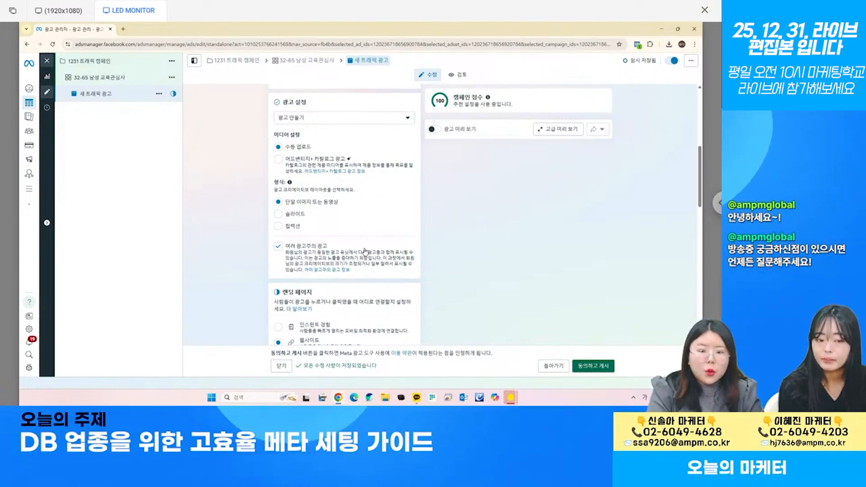
click(278, 248)
scroll(280, 194, down, 4)
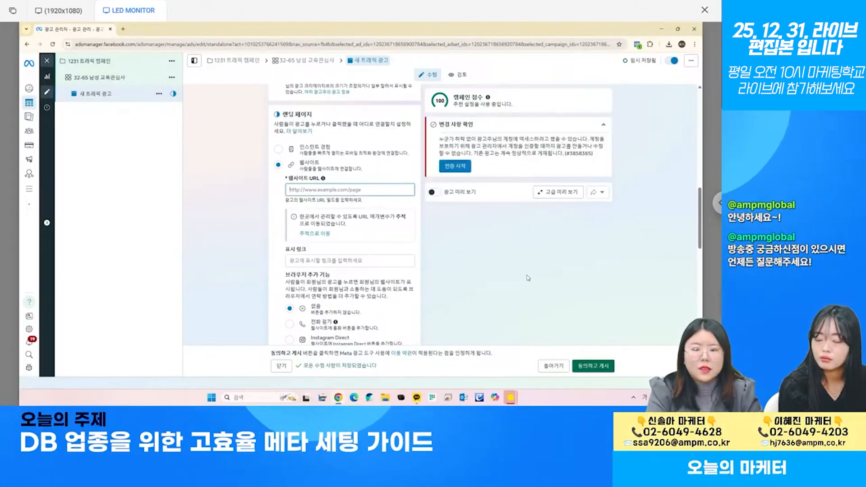
key(Hangul)
text(ww.naver.com)
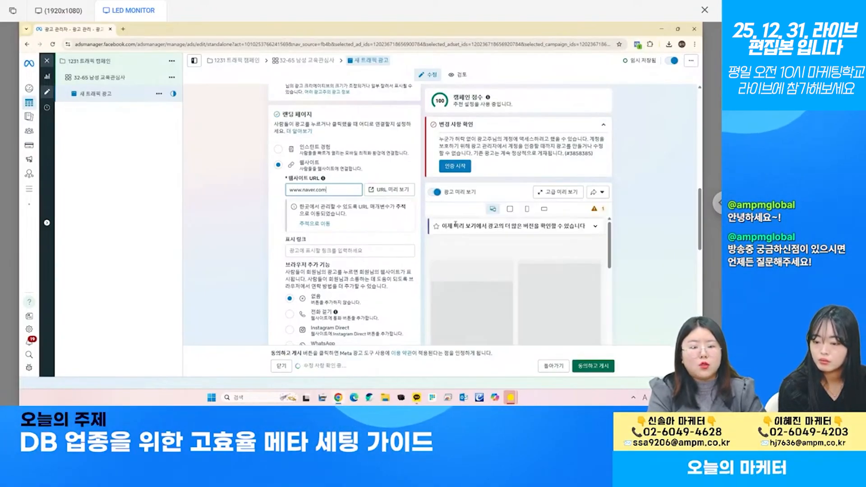
Set up an image ad (이미지 광고) creative with the first account image, the plate of topped fries.
scroll(292, 285, down, 4)
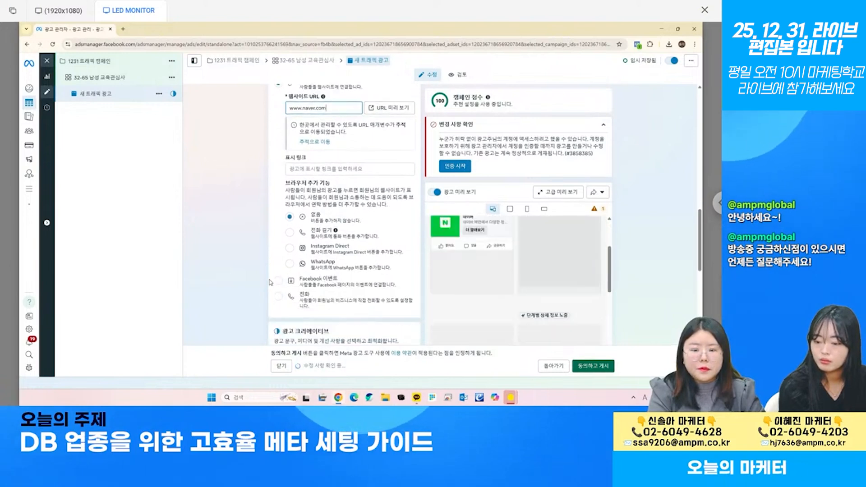
scroll(298, 264, down, 1)
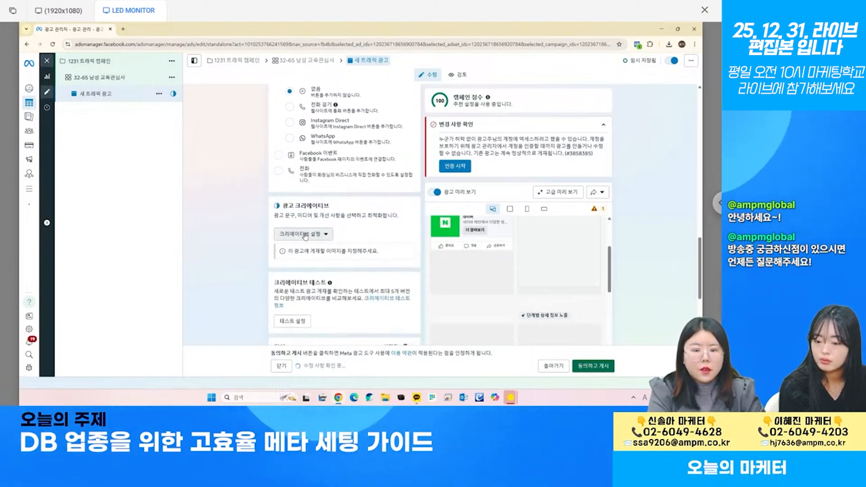
click(305, 234)
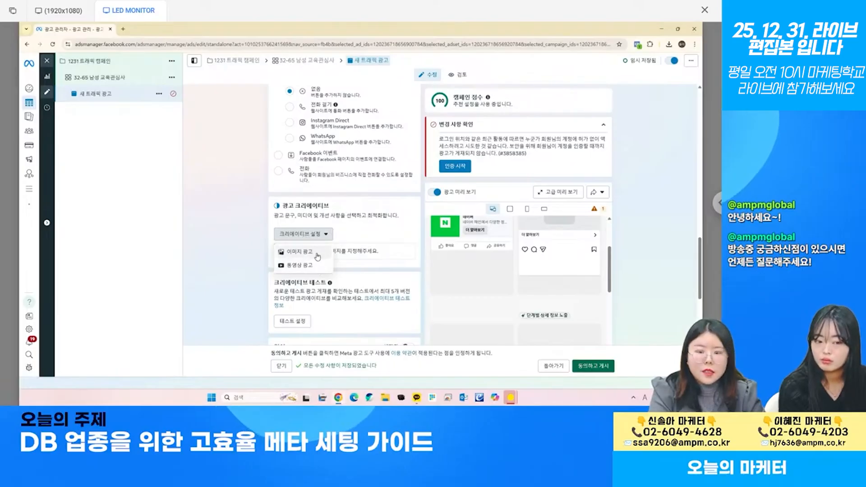
click(317, 257)
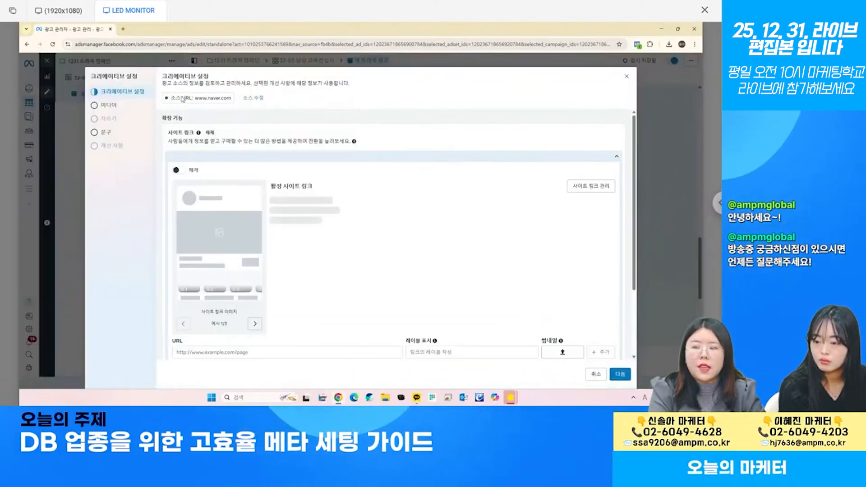
click(109, 105)
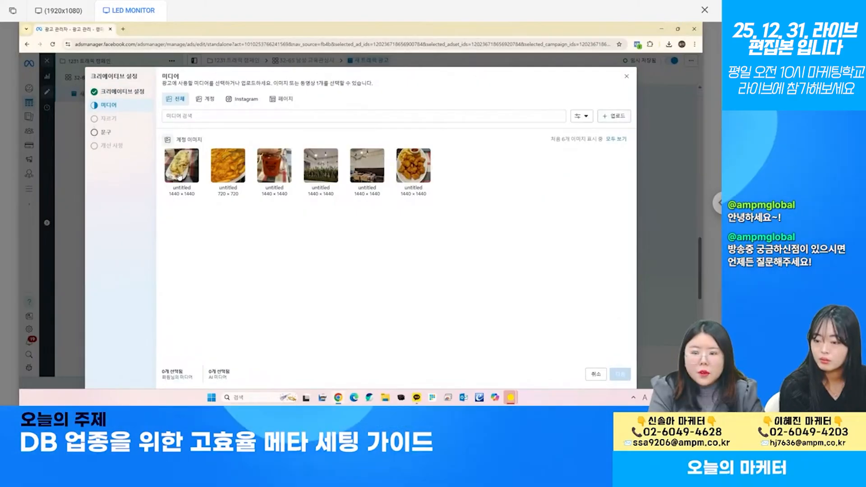
click(181, 165)
click(627, 377)
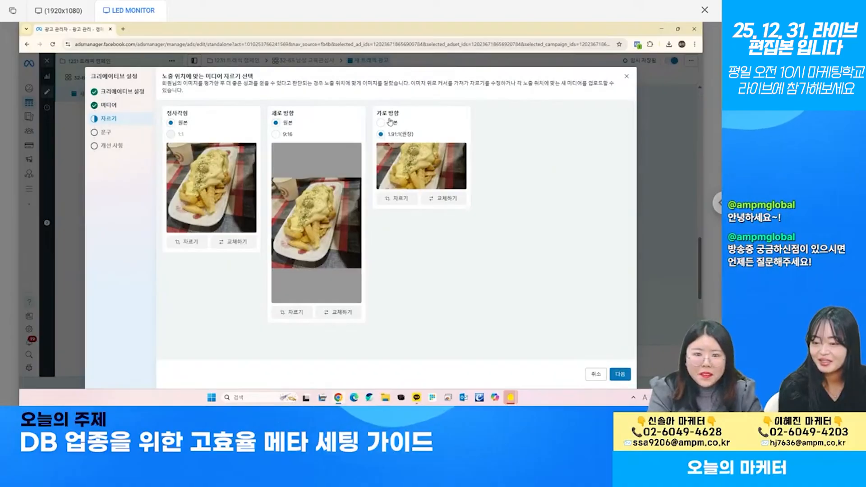
Compare the landscape (가로 방향) crop options, choose the original (원본) ratio and continue to the ad text.
click(393, 124)
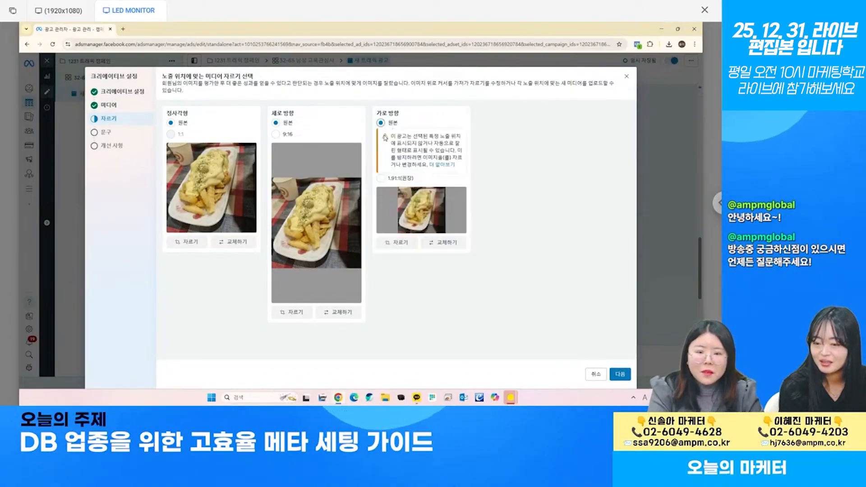
click(382, 178)
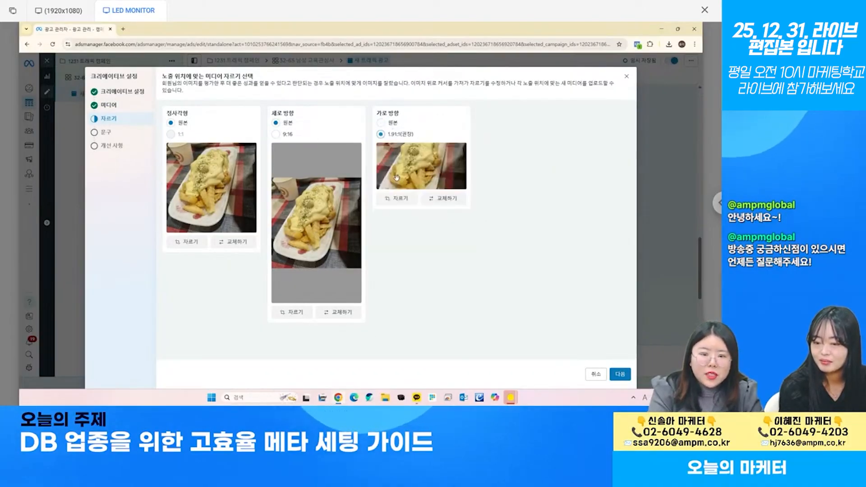
click(381, 122)
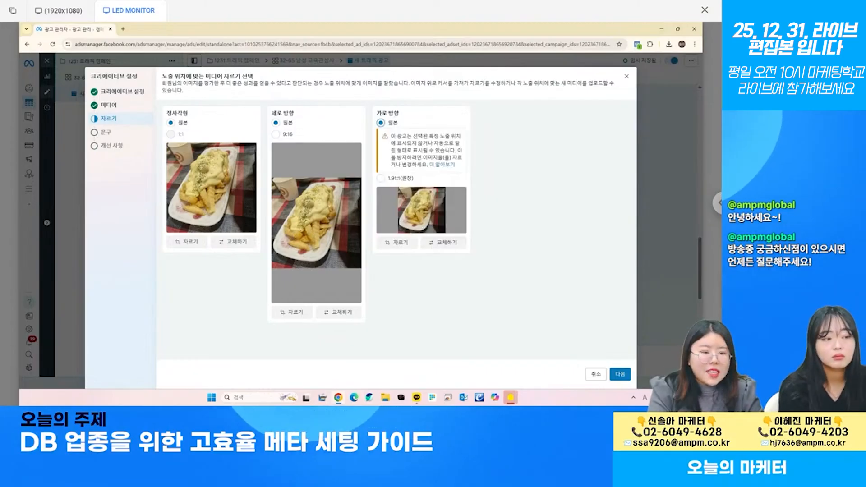
click(621, 374)
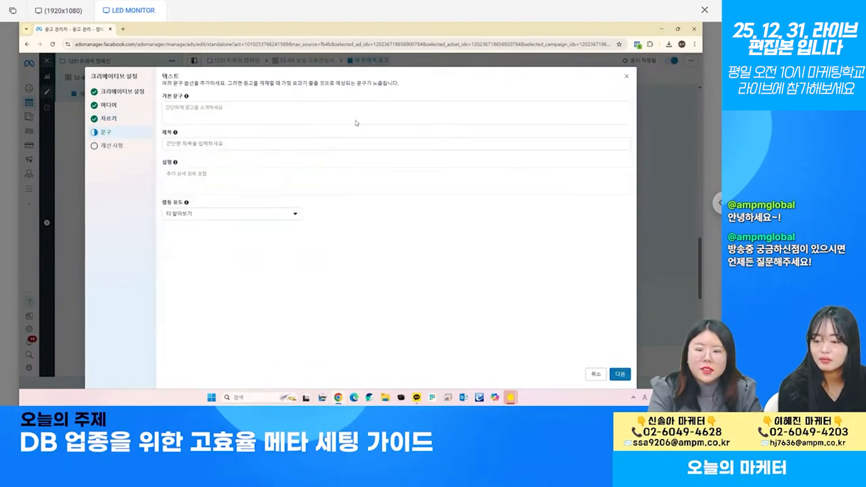
Enter "국어학원 상담 문의하세요" as both the ad's primary text (기본 문구) and its headline (제목).
click(319, 115)
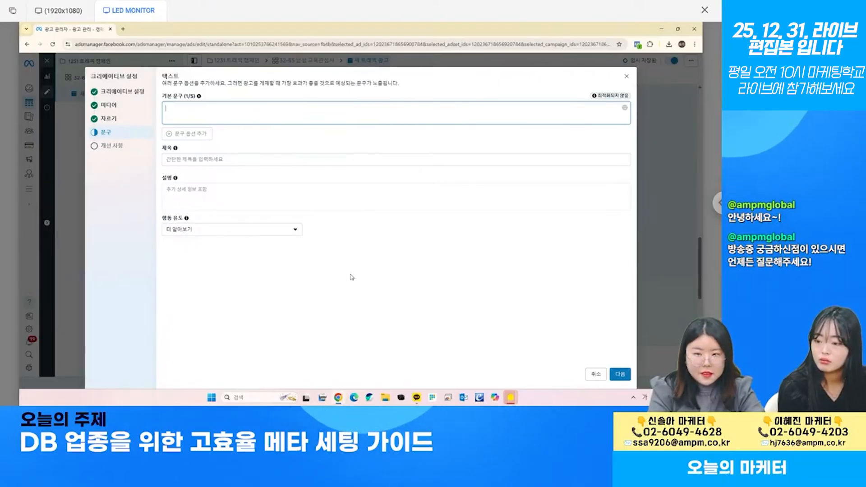
key(Hangul)
text(규ㅗ어학의)
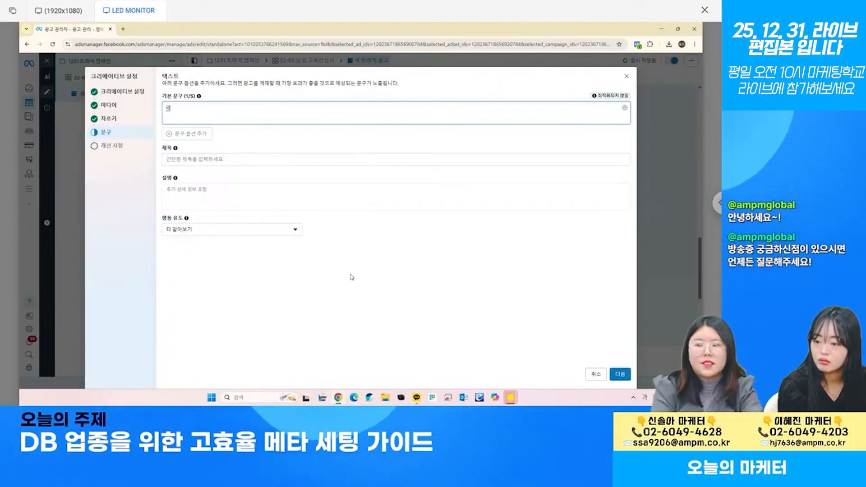
text( 상담 문의하세요)
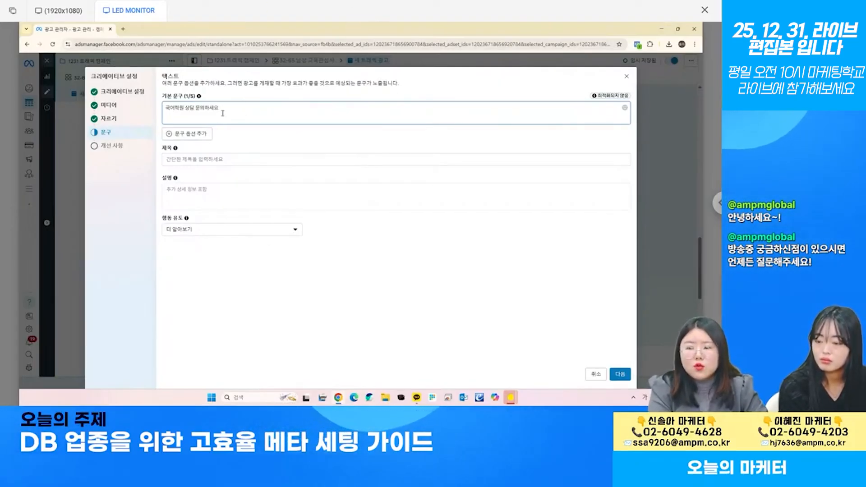
drag(223, 111, 164, 130)
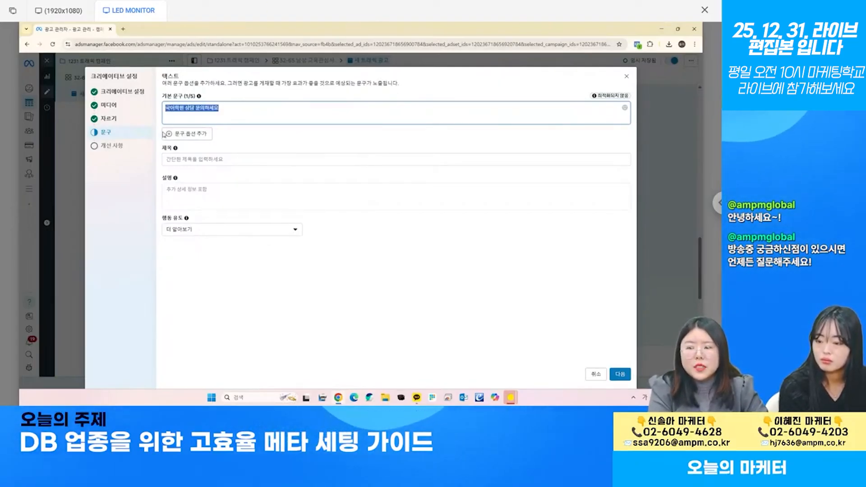
click(230, 160)
Set the ad's description (설명) to "국어학원 이벤트 진행중~" and continue to the creative enhancements.
click(233, 214)
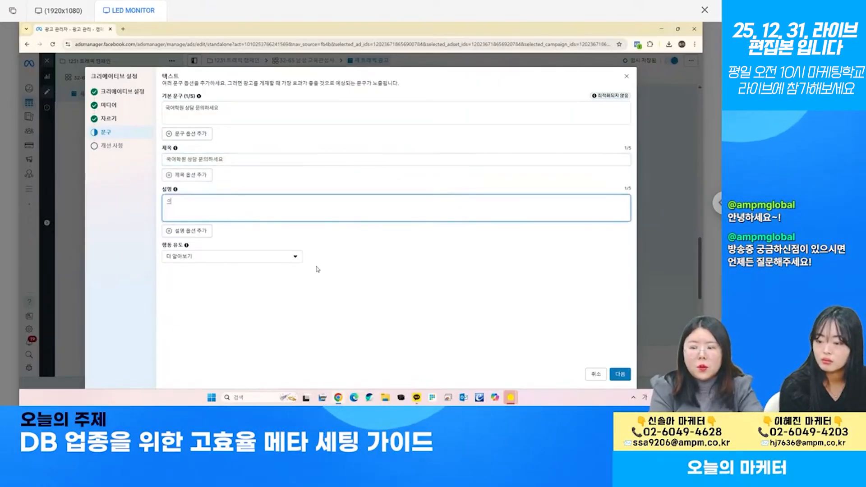
key(BackSpace)
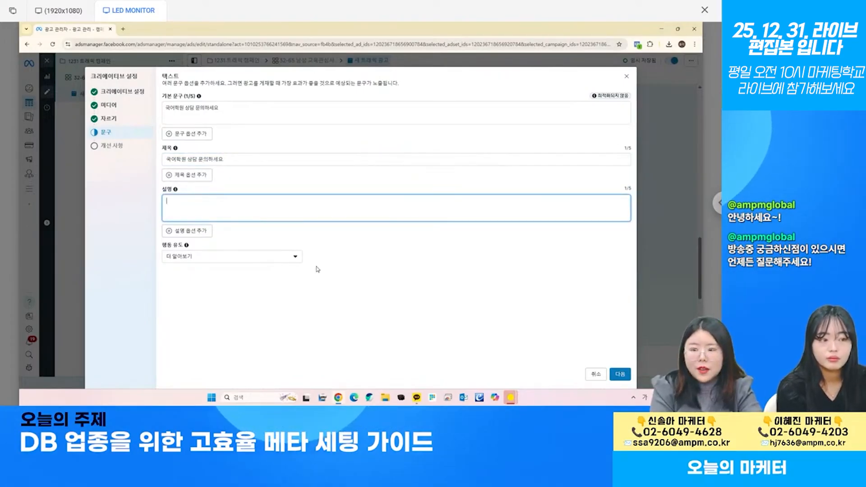
text(국어학원 이)
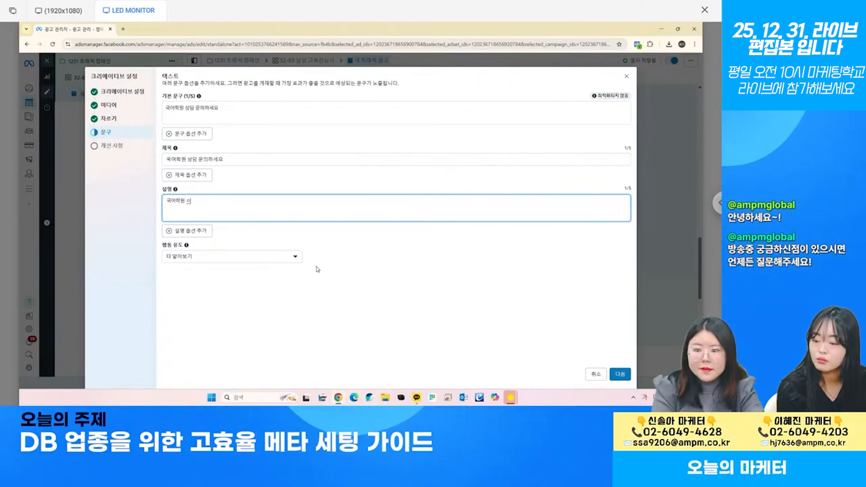
text(벤트 진행중~)
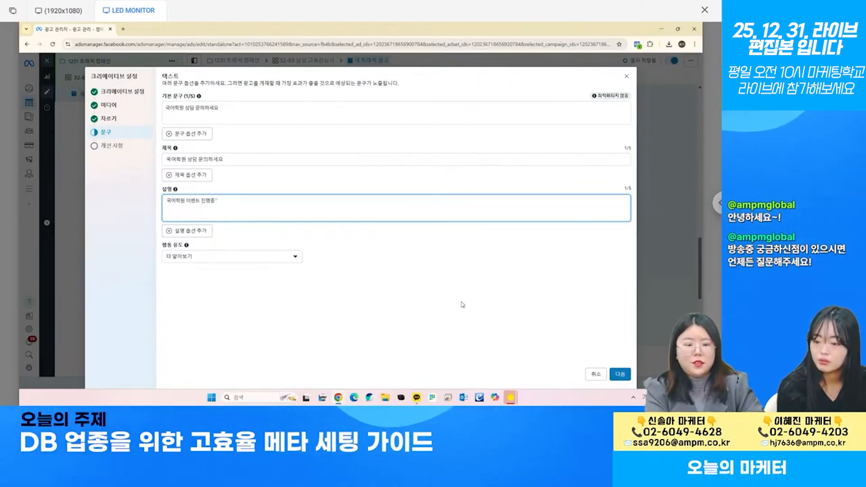
click(621, 375)
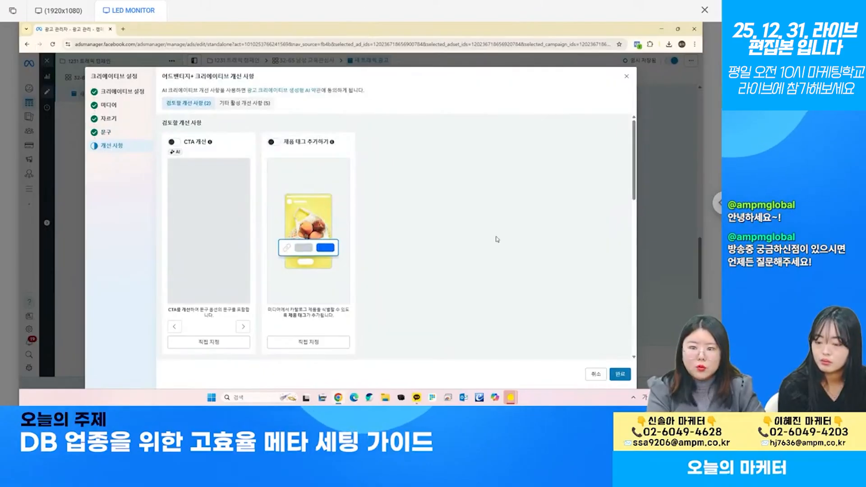
Turn off the overlay (오버레이 추가) and visual touch-up (시각적 보정) enhancements for the ad creative.
scroll(497, 239, down, 3)
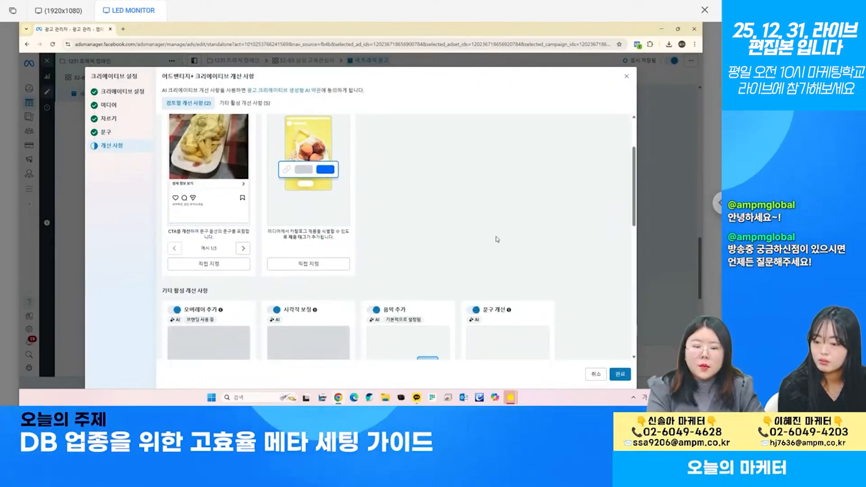
scroll(497, 239, down, 2)
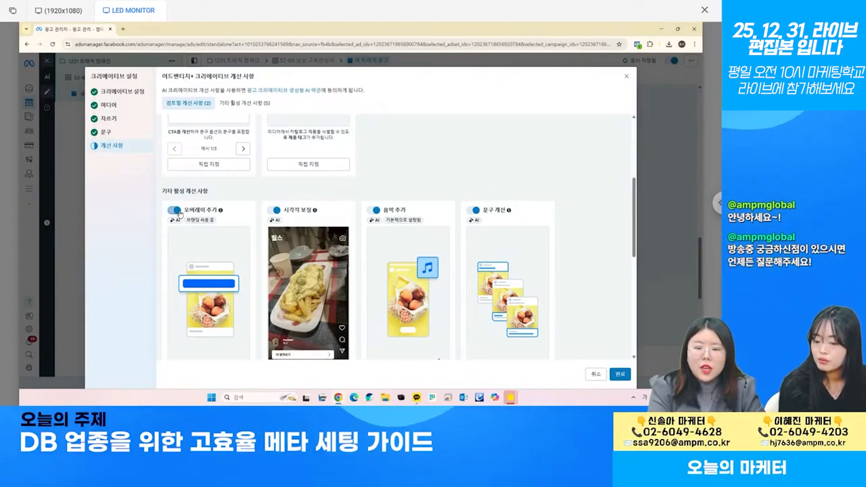
click(274, 210)
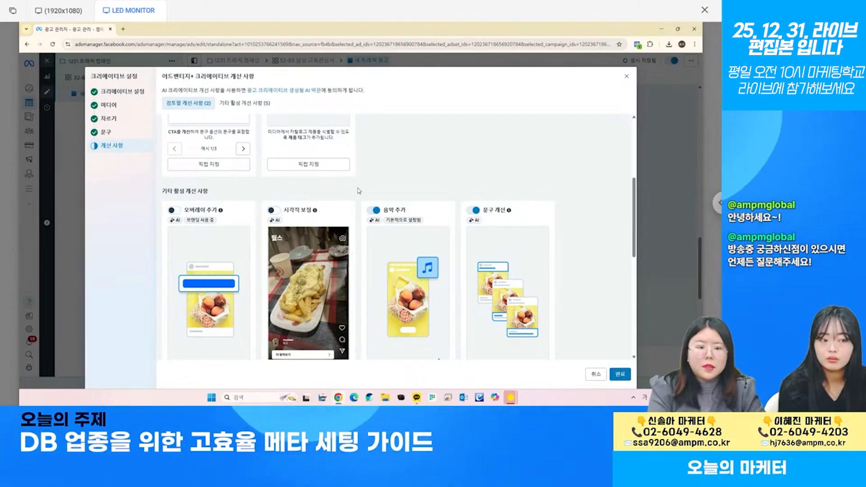
scroll(376, 180, down, 3)
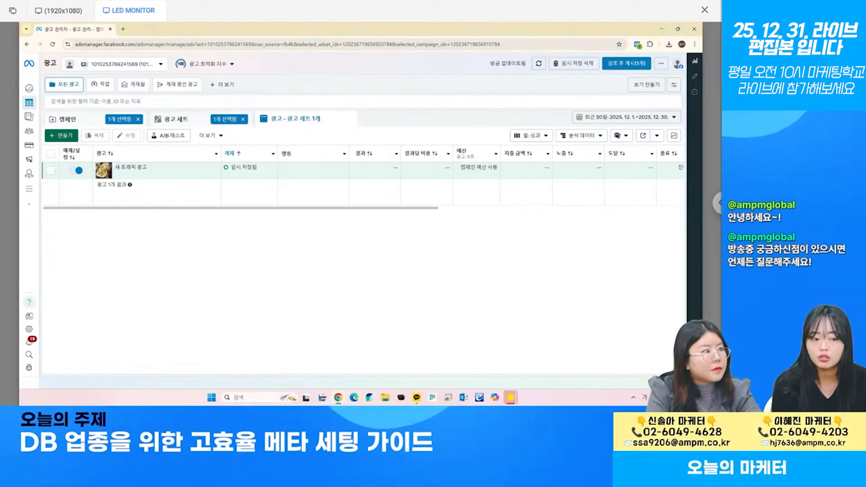
Clear the ad set and campaign selections, and create a new campaign with the leads (잠재 고객) objective.
click(243, 120)
click(138, 119)
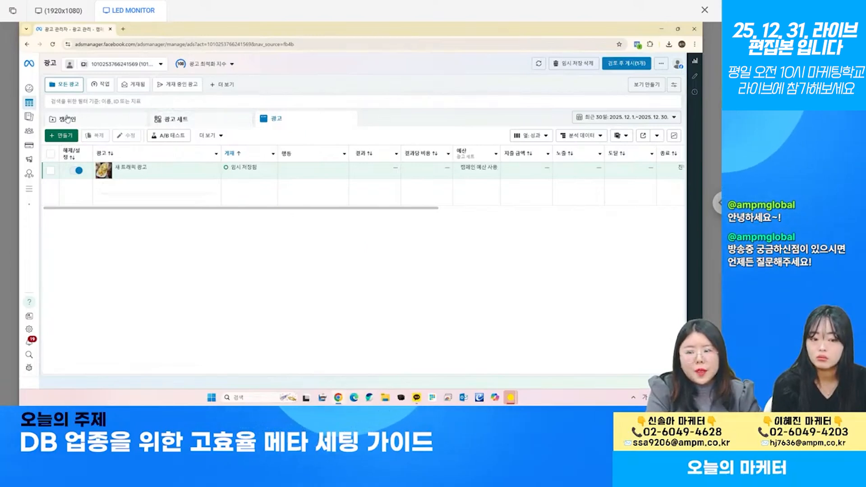
click(91, 120)
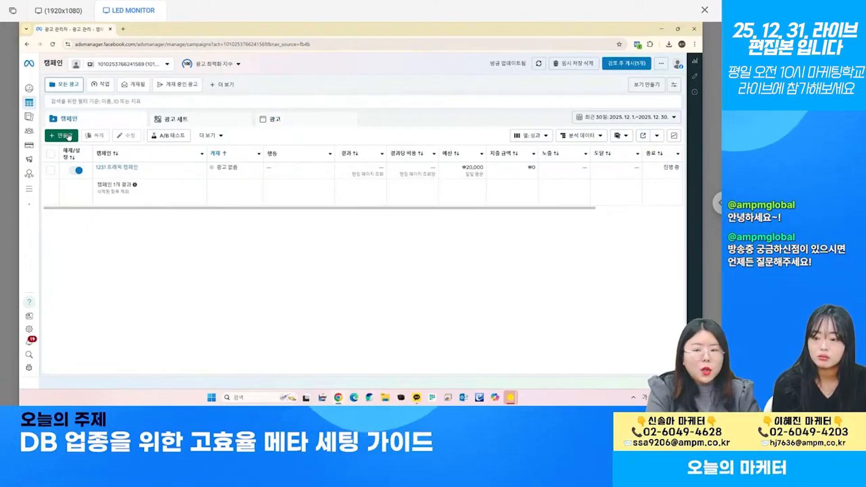
click(67, 136)
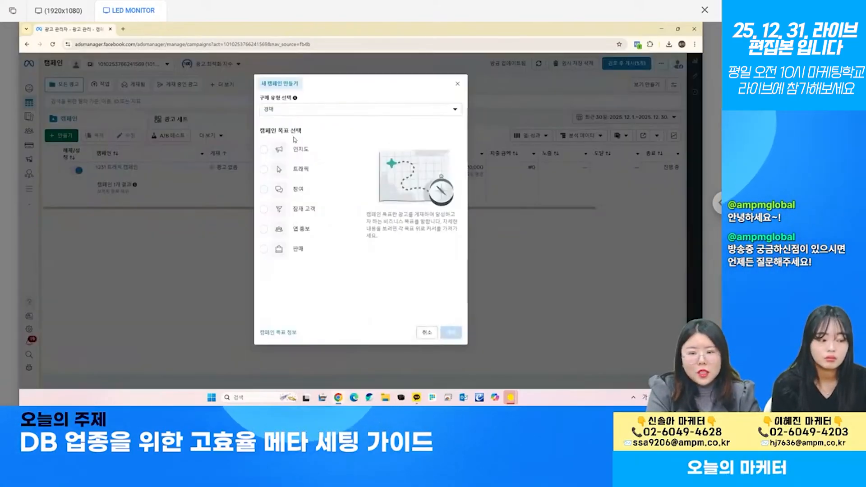
click(303, 216)
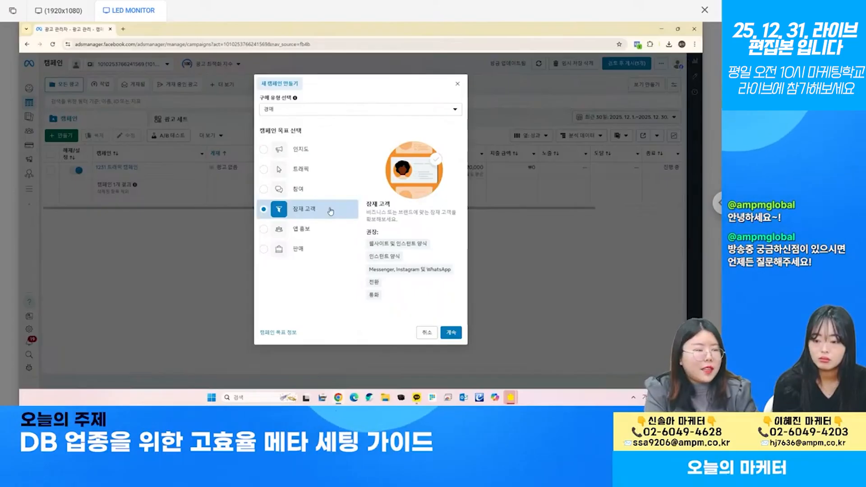
click(451, 332)
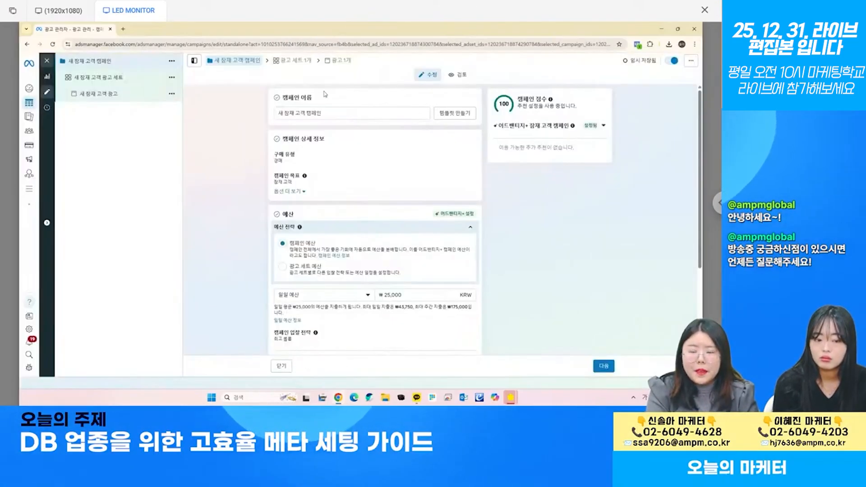
Set the new leads ad set's conversion location (전환 위치) to instant forms (인스턴트 양식).
scroll(348, 171, down, 1)
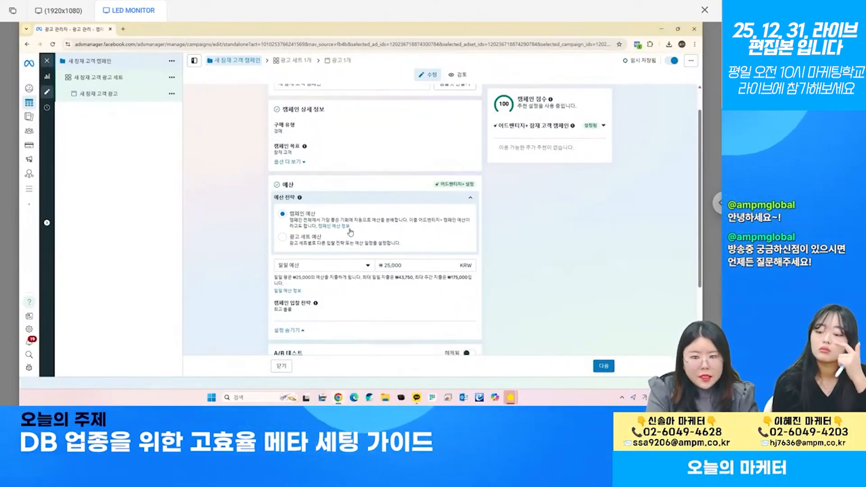
scroll(383, 180, down, 3)
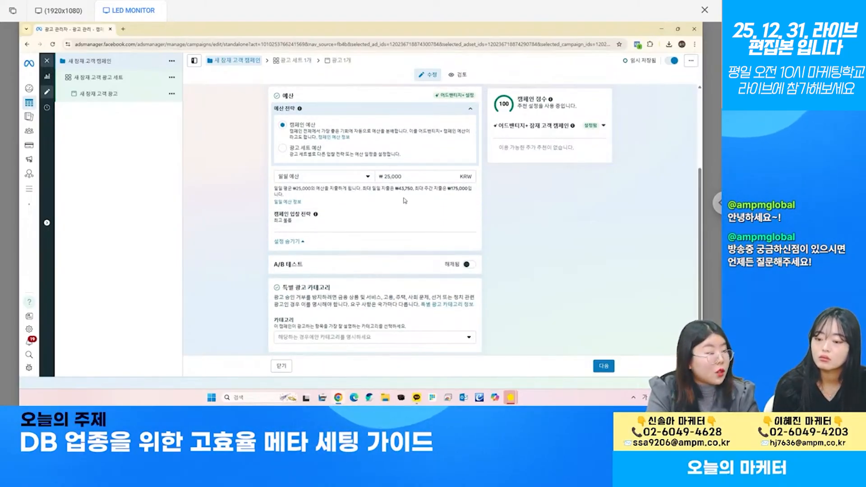
scroll(403, 200, down, 1)
click(103, 84)
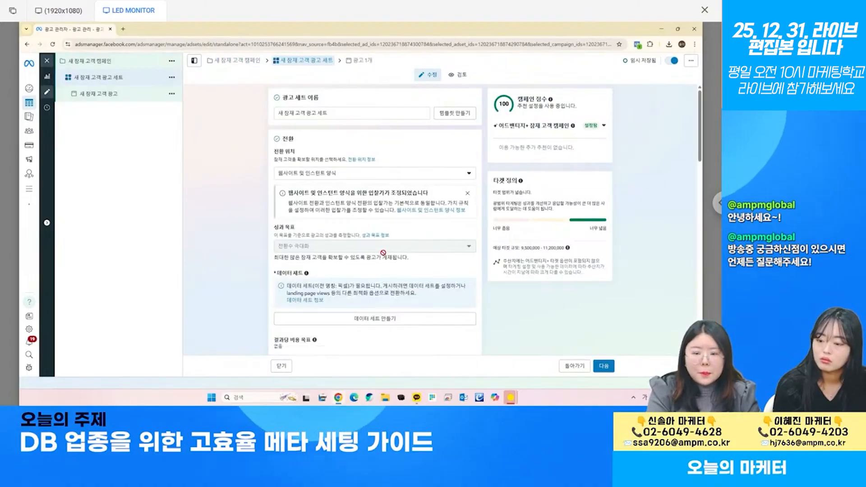
click(363, 174)
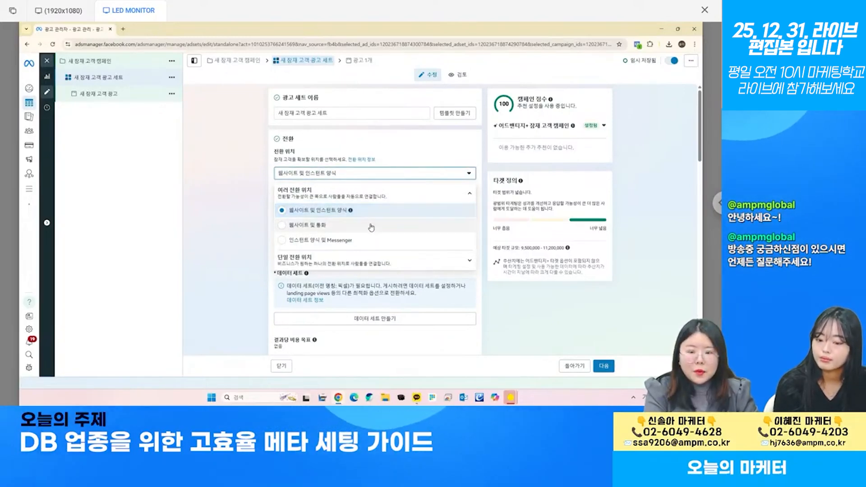
click(377, 261)
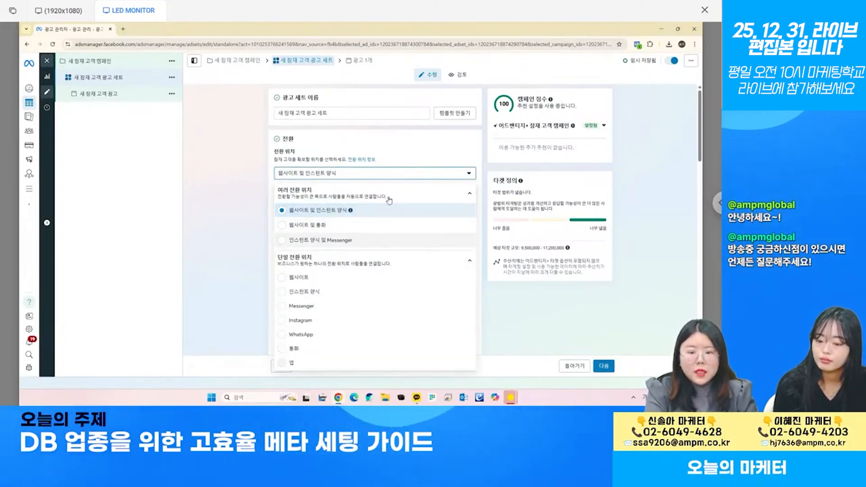
scroll(386, 209, down, 2)
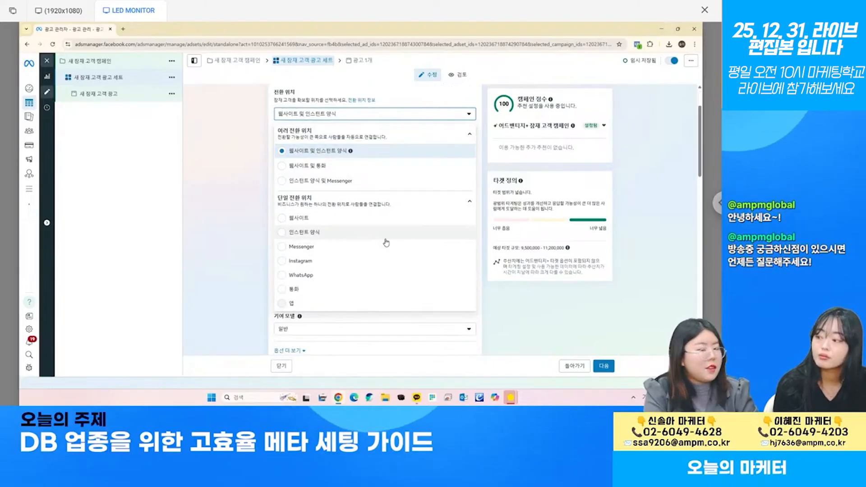
click(384, 235)
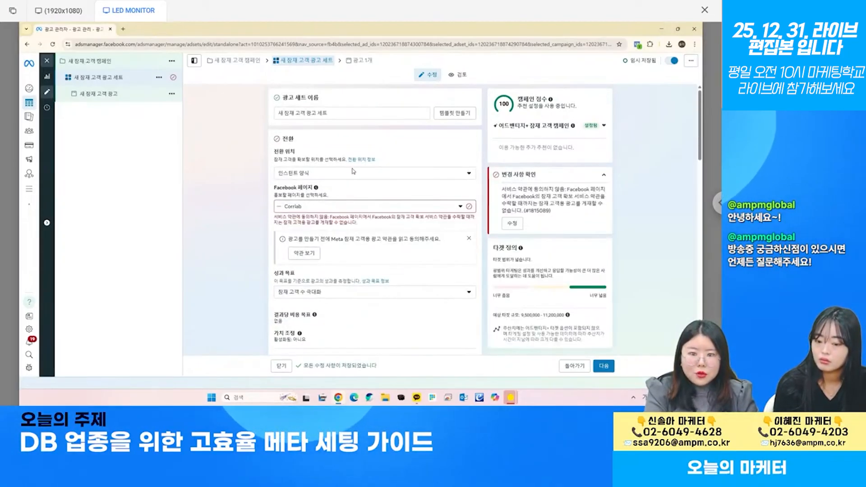
Look through the personal Facebook pages available for the leads ad set without changing the chosen page.
click(449, 207)
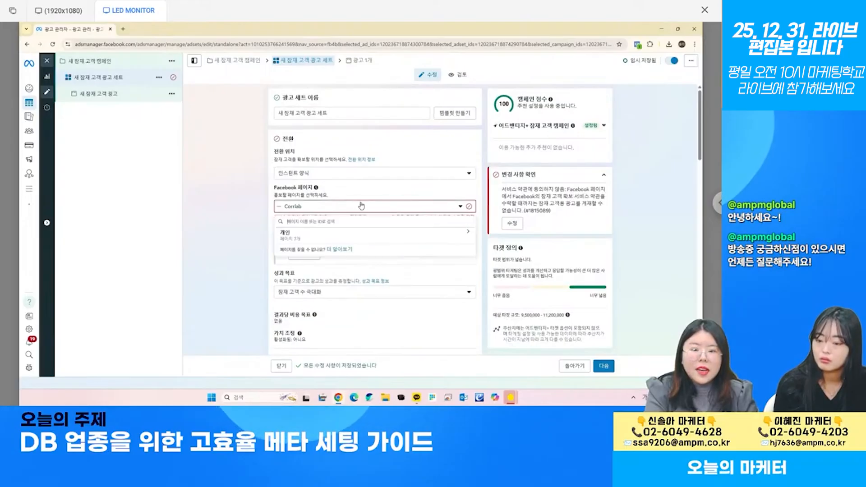
click(298, 235)
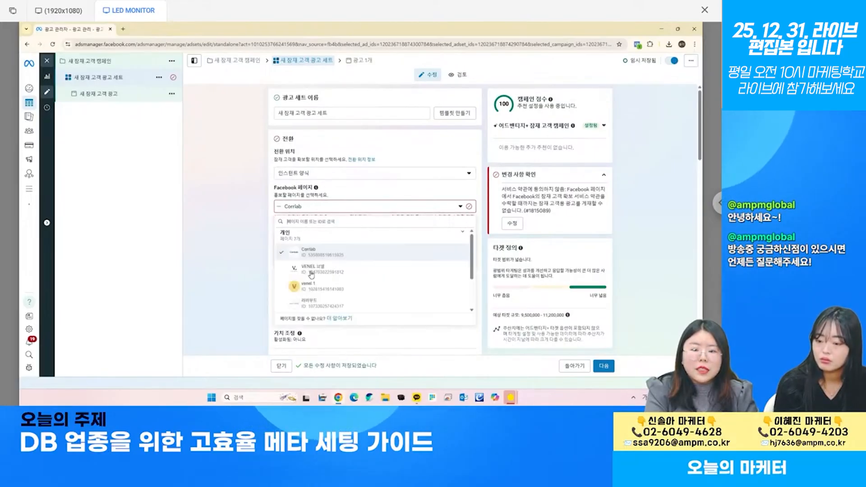
scroll(343, 270, down, 3)
click(269, 211)
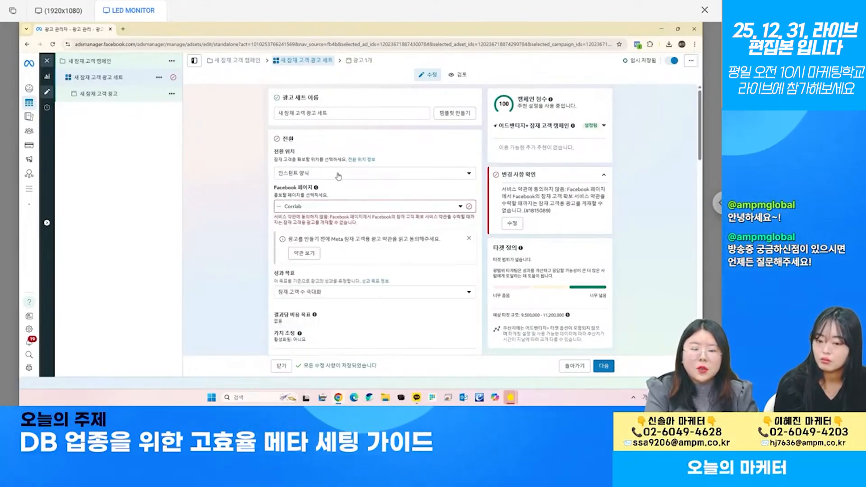
Compare the ad set's performance goal (성과 목표) options, keeping 잠재 고객 수 극대화.
scroll(347, 236, down, 2)
scroll(345, 236, down, 2)
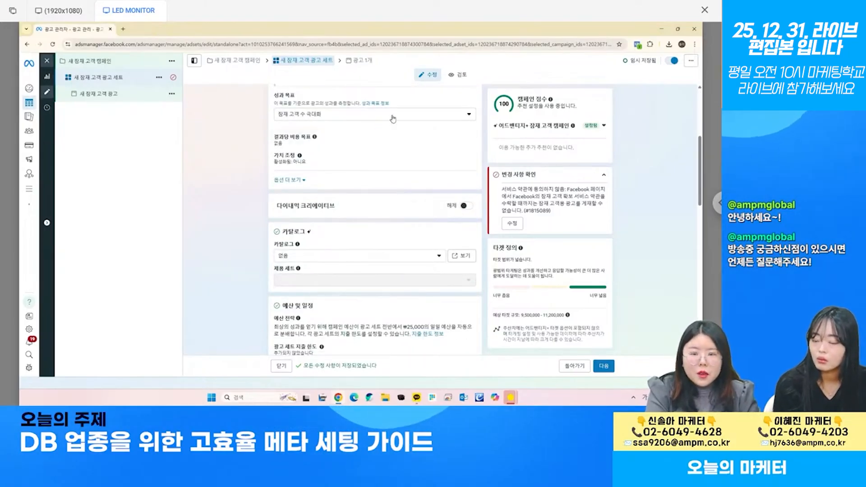
click(392, 118)
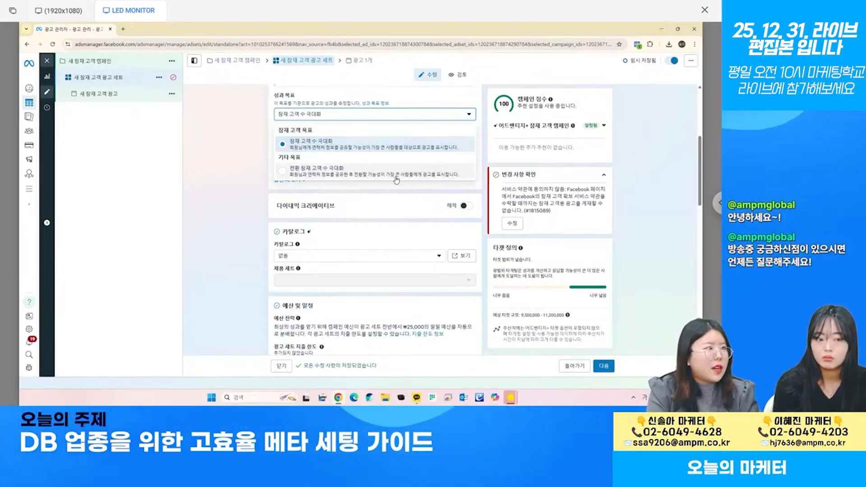
click(201, 206)
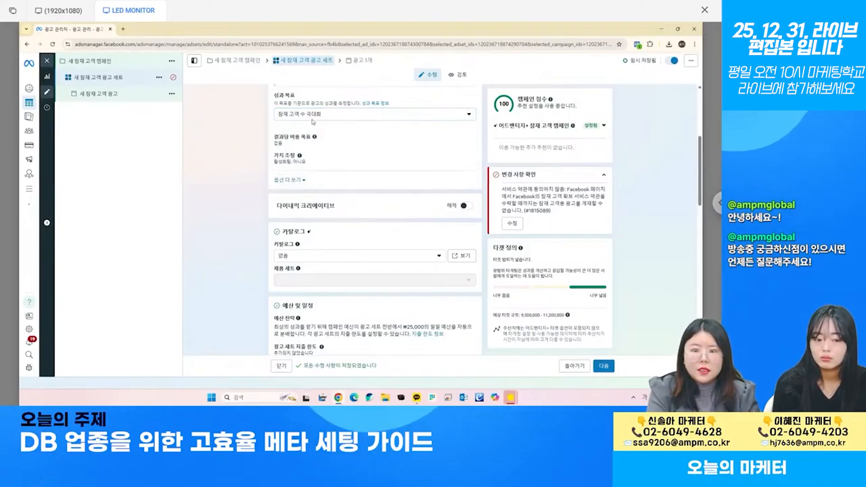
click(338, 116)
click(236, 200)
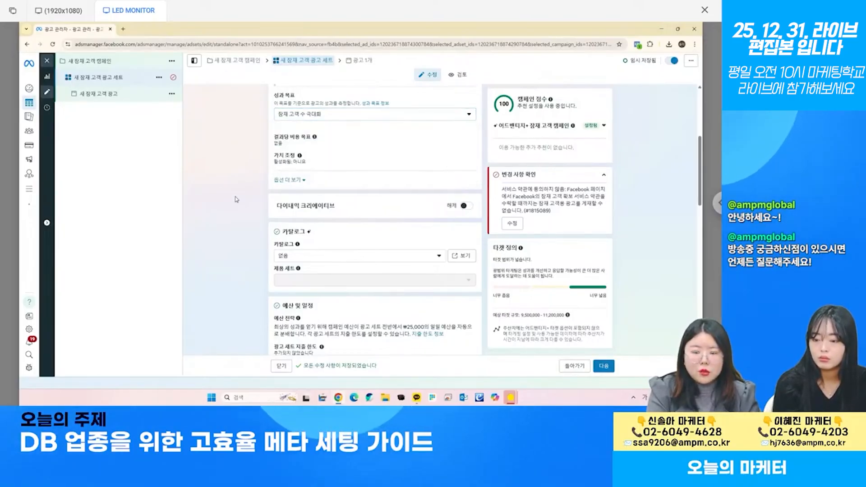
Review the leads ad set's catalog, budget and schedule, targeting, ad transparency and placement settings.
scroll(237, 199, down, 3)
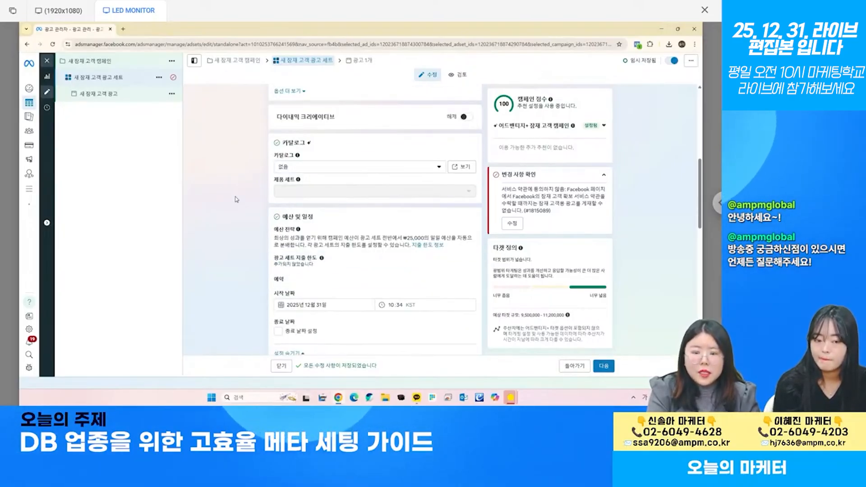
scroll(236, 200, down, 3)
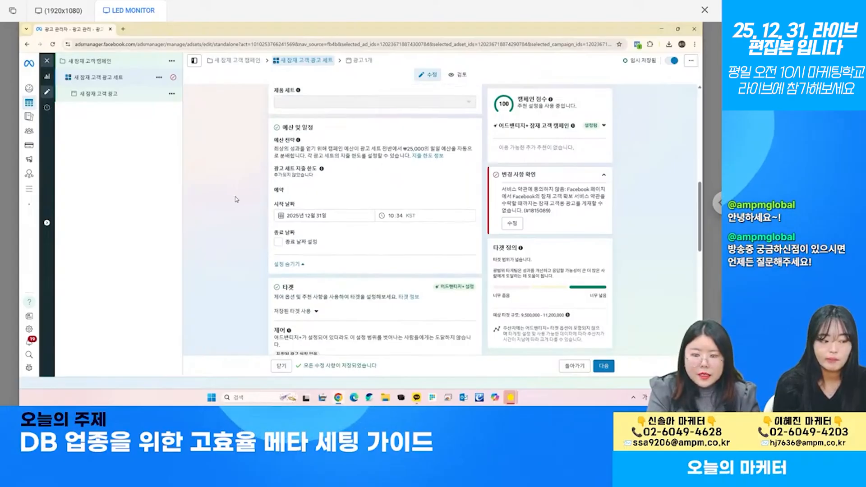
scroll(236, 199, down, 3)
scroll(252, 192, down, 10)
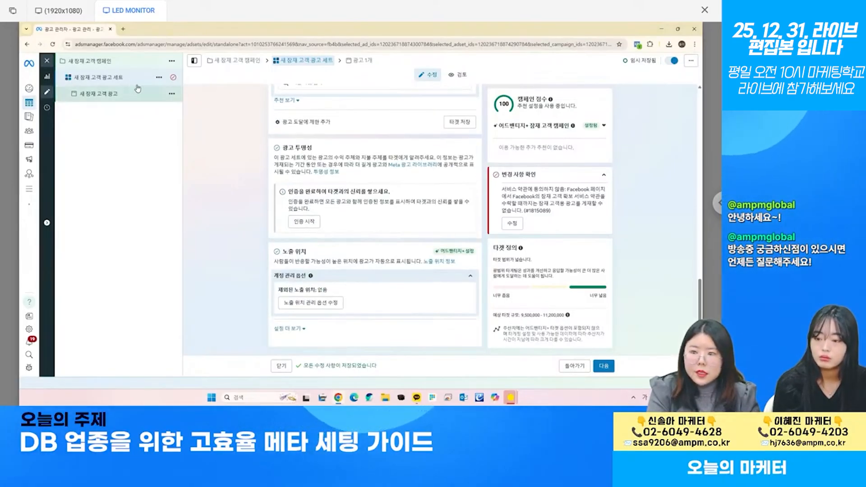
Open the new leads ad and turn off multi-advertiser ads (여러 광고주의 광고).
click(113, 99)
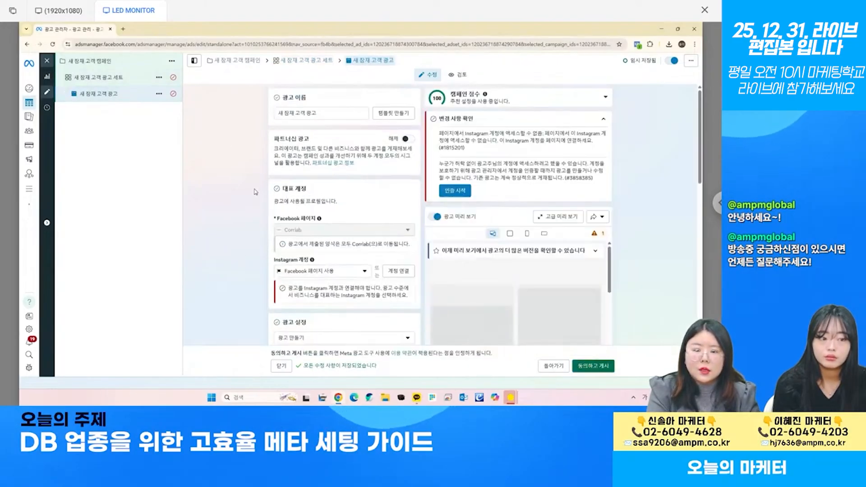
scroll(255, 191, down, 5)
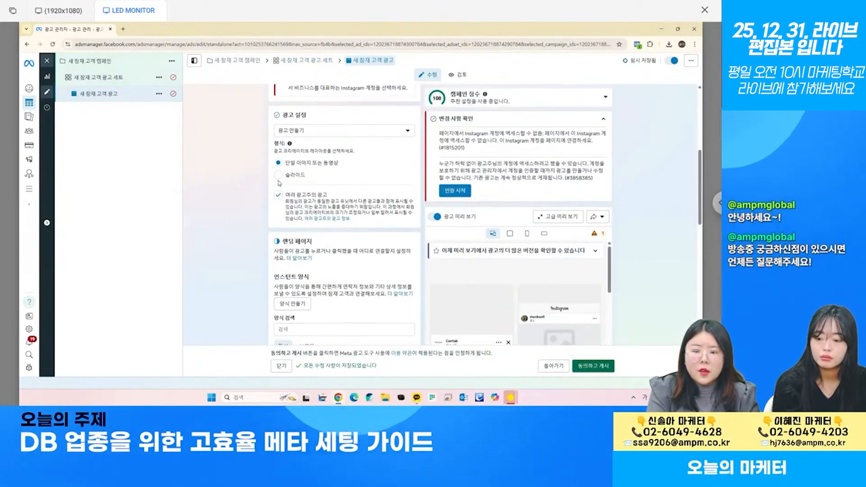
click(278, 195)
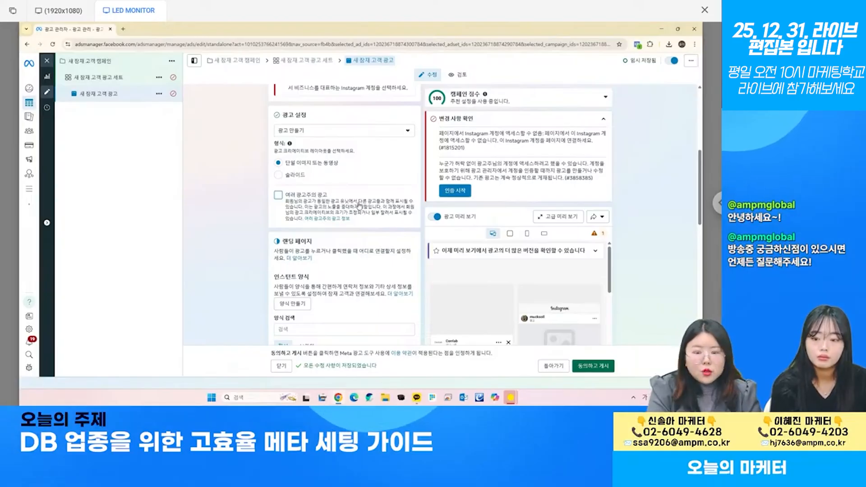
Start a new instant form and look through its intro, questions, privacy policy and completion sections.
scroll(343, 225, down, 1)
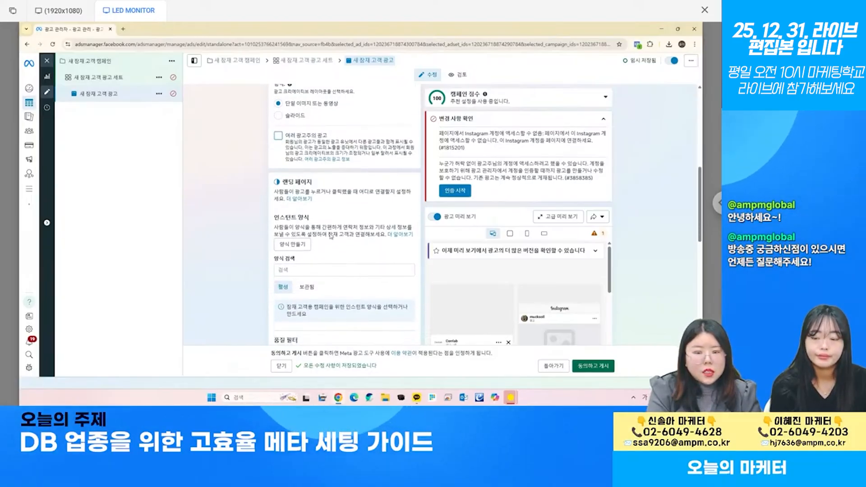
click(293, 245)
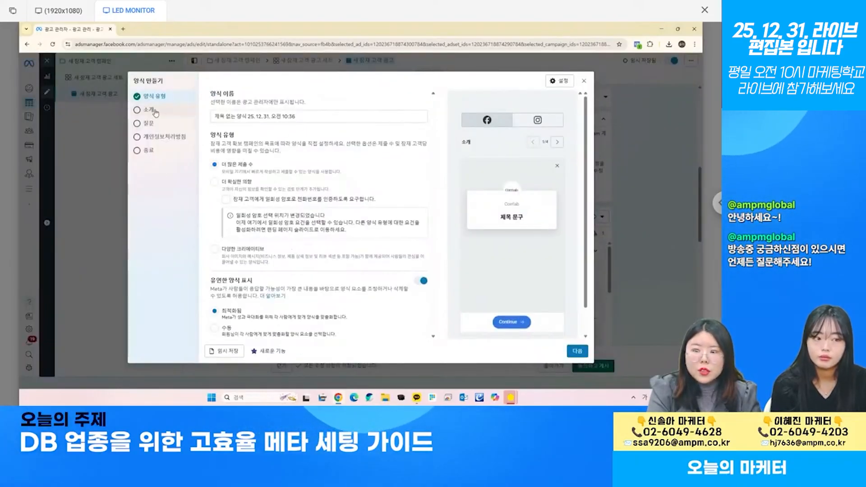
click(154, 111)
click(152, 128)
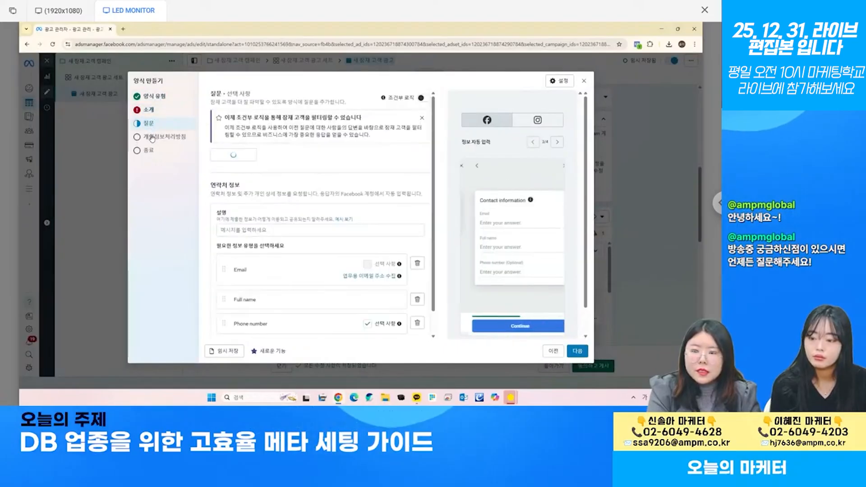
click(155, 115)
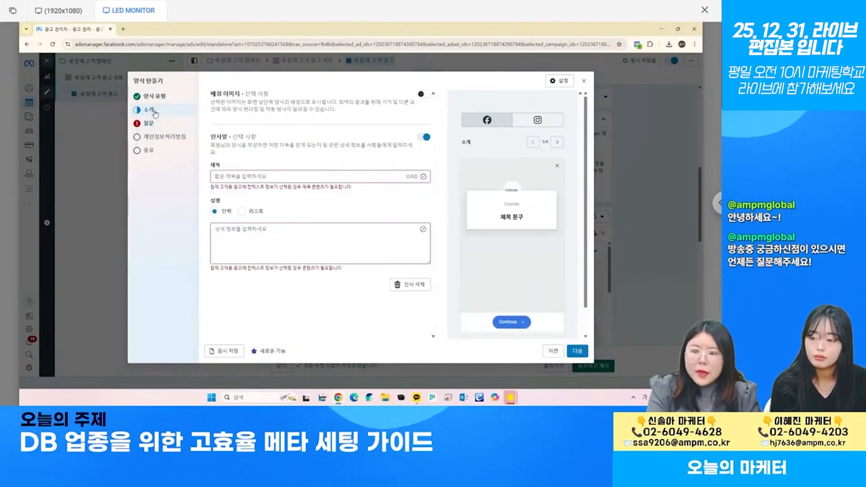
click(150, 151)
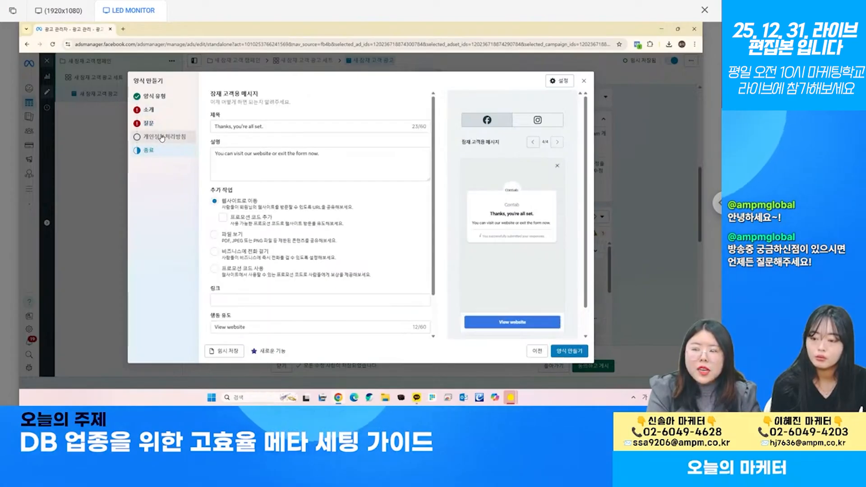
click(162, 138)
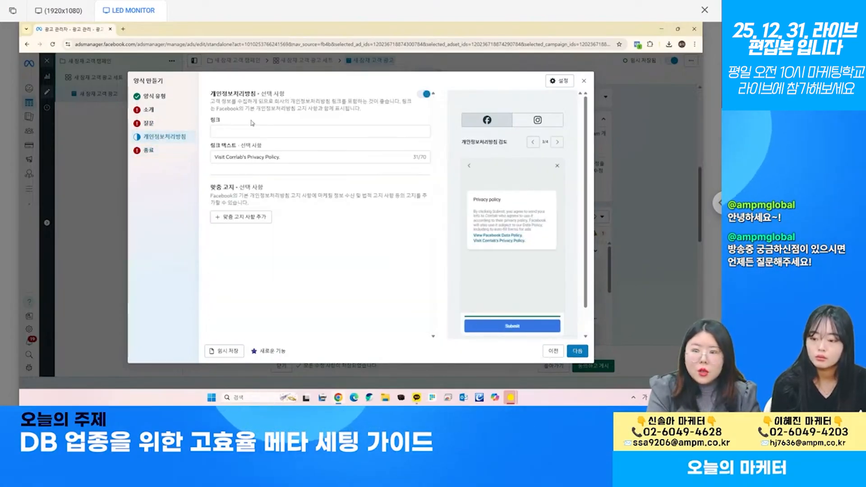
click(165, 150)
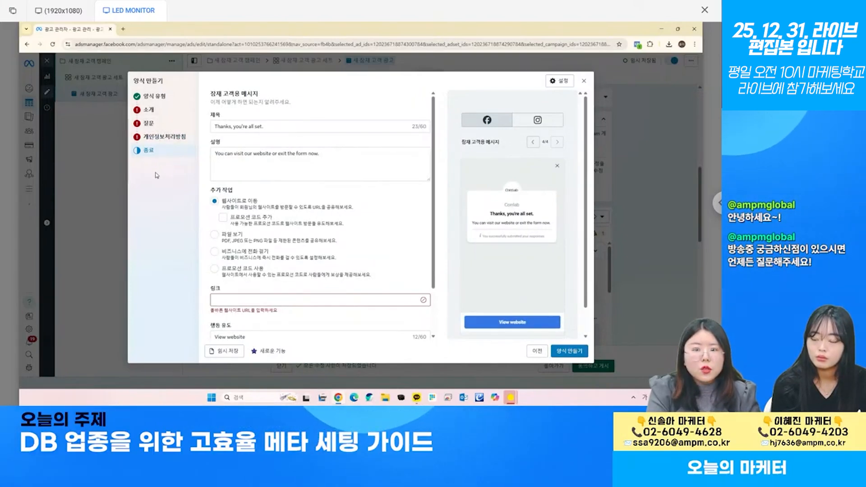
click(167, 110)
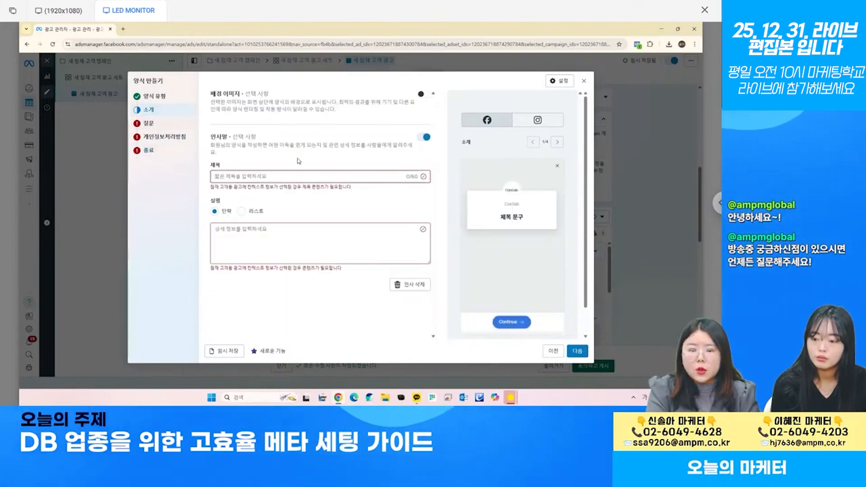
Examine the form's contact information (연락처 정보) fields and the categories that can be added, such as 사용자 정보.
click(161, 124)
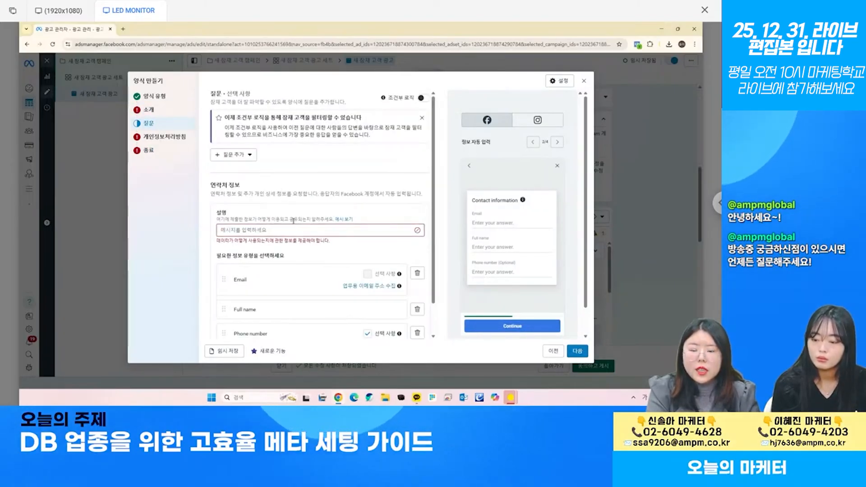
scroll(302, 239, down, 1)
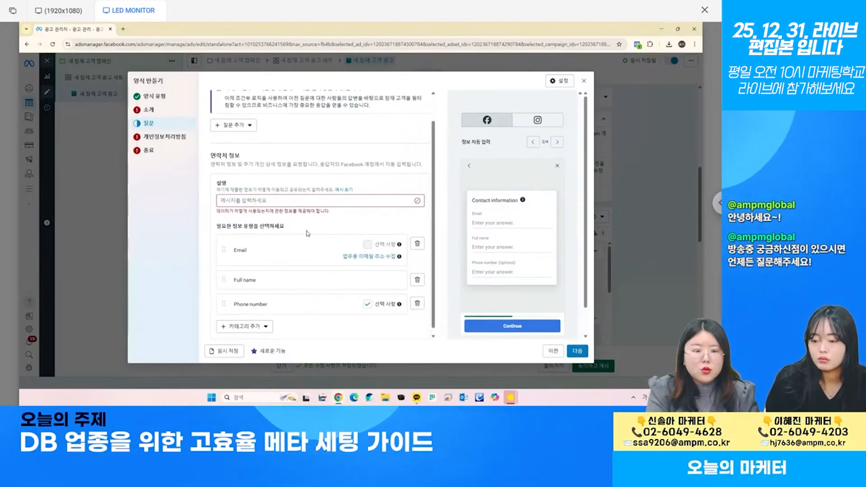
click(244, 326)
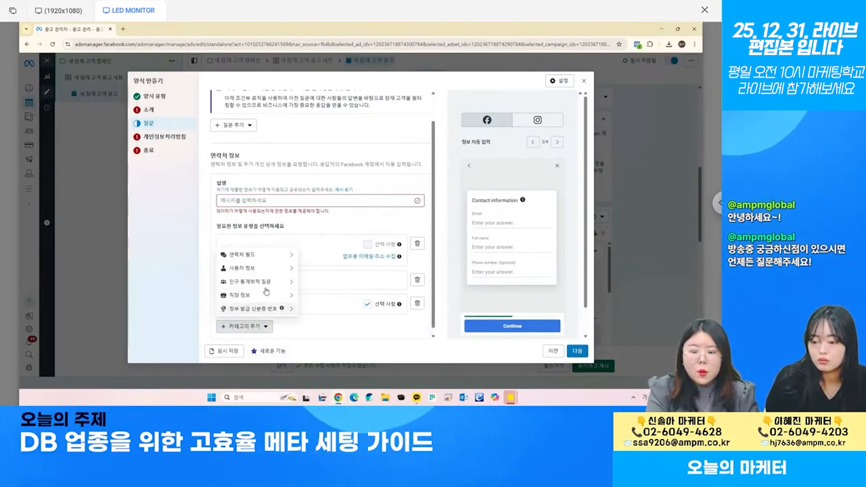
mouse_move(263, 270)
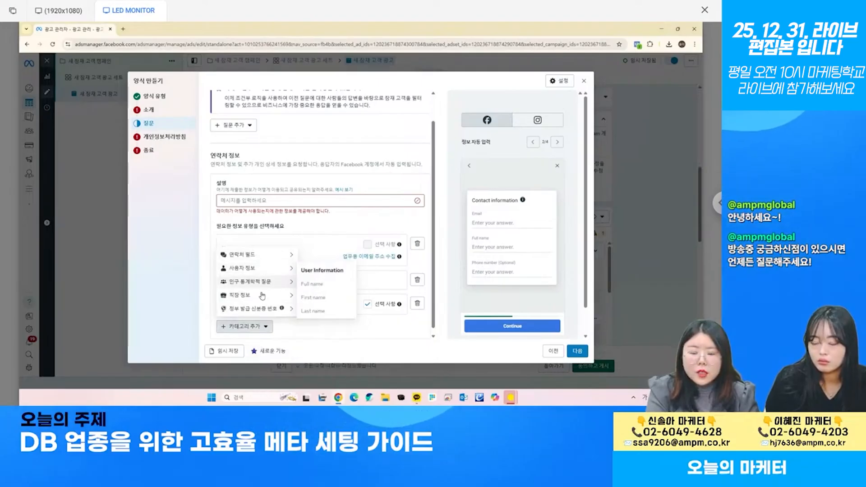
mouse_move(262, 296)
mouse_move(261, 311)
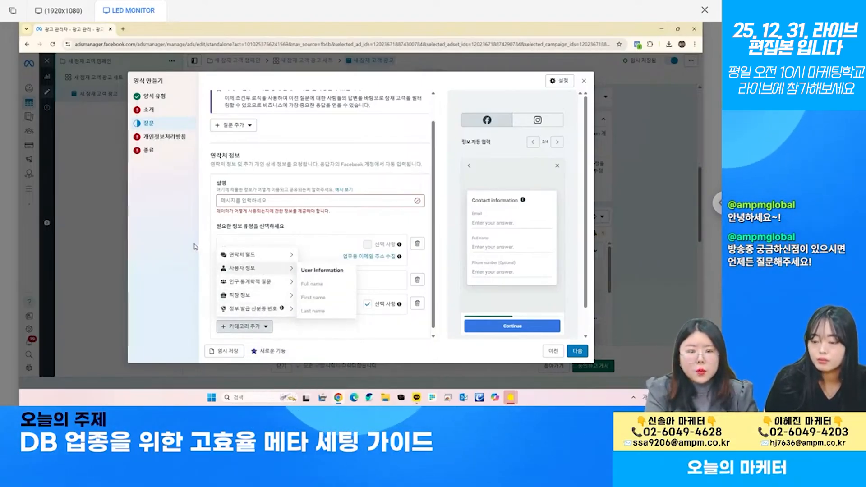
click(195, 247)
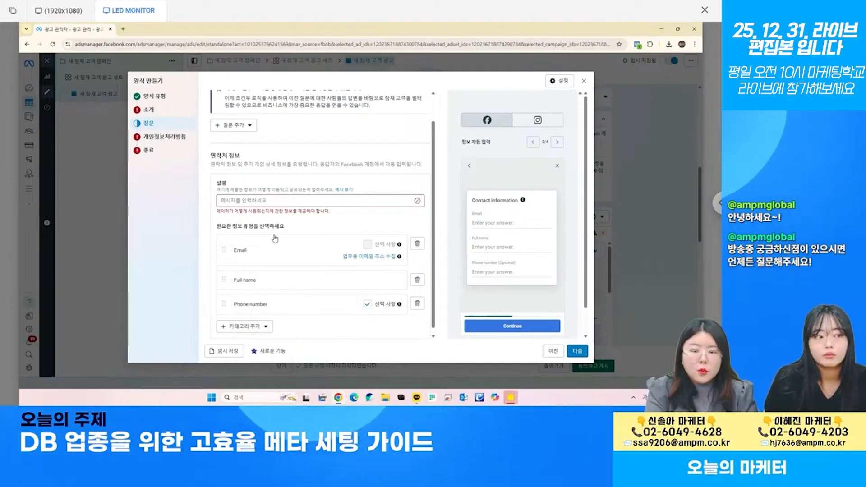
scroll(345, 298, down, 1)
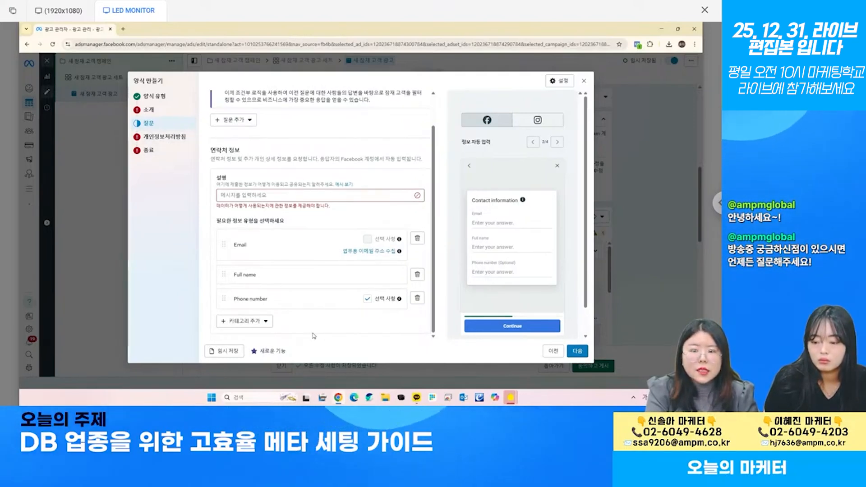
Review the form's privacy policy (개인정보처리방침) fields and the completion message's additional action options.
click(180, 142)
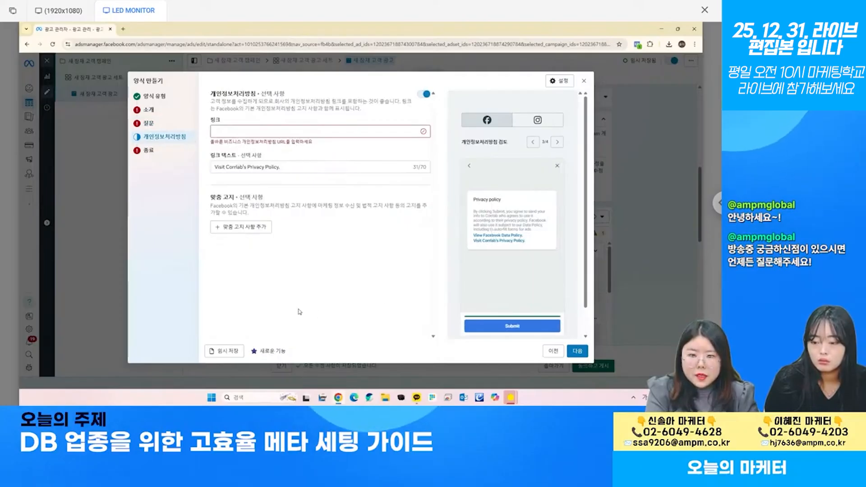
click(151, 151)
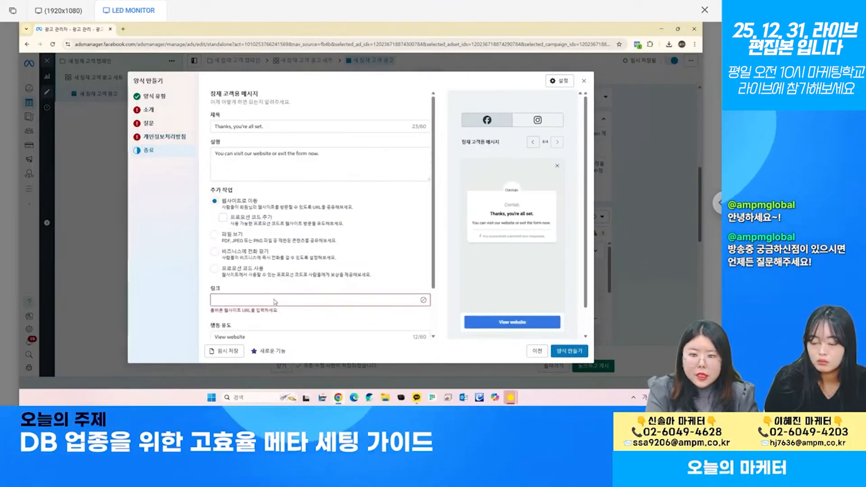
scroll(261, 271, down, 2)
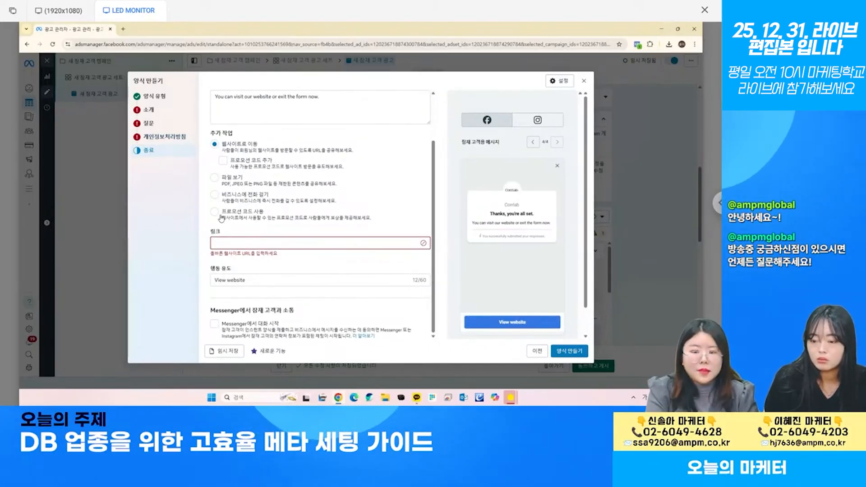
click(561, 356)
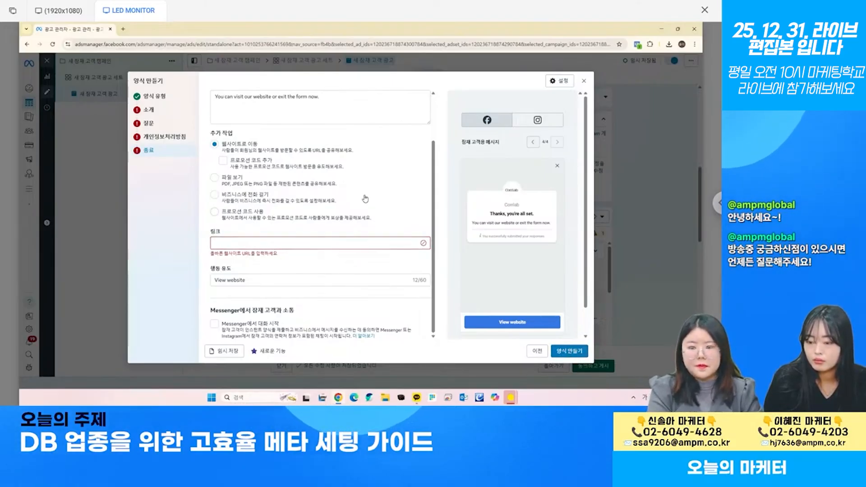
click(343, 245)
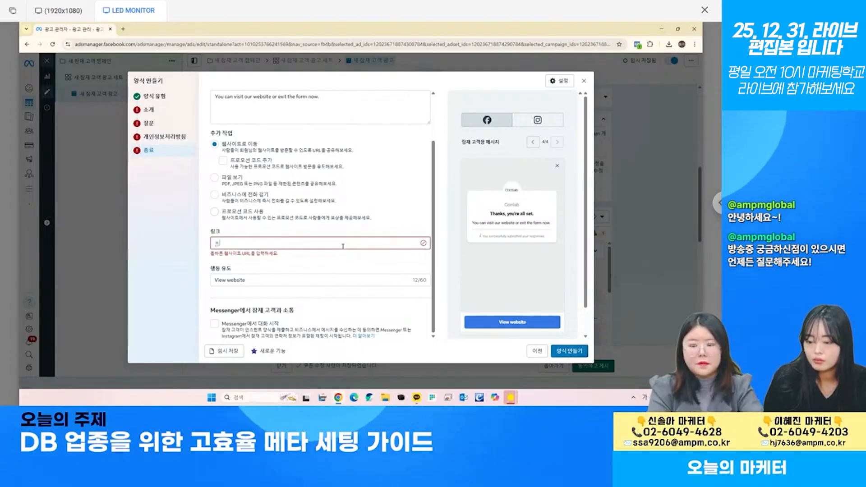
text(www.naver.com)
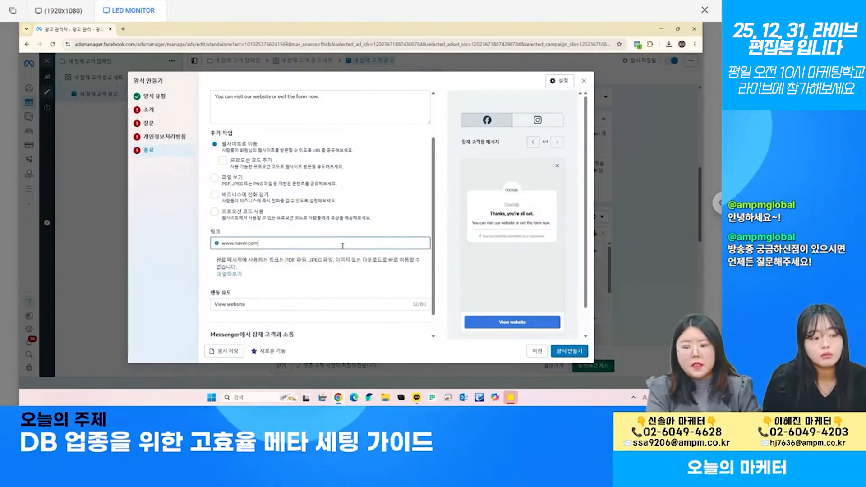
scroll(333, 271, down, 1)
click(305, 271)
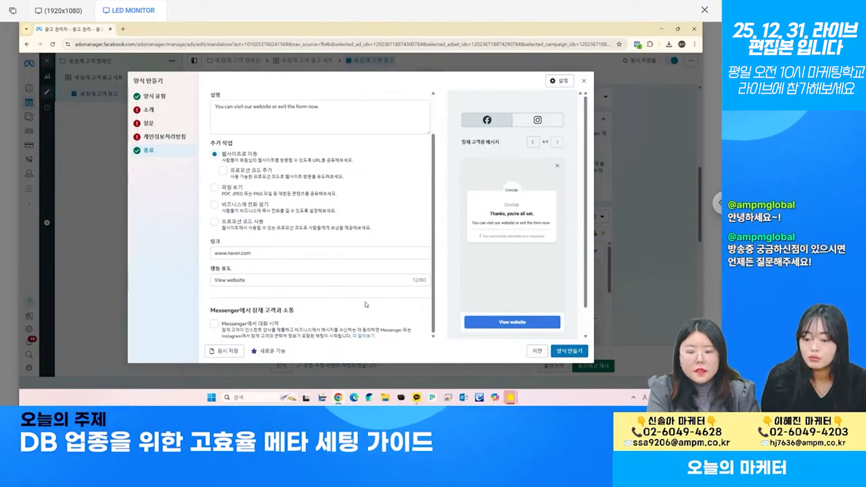
click(268, 283)
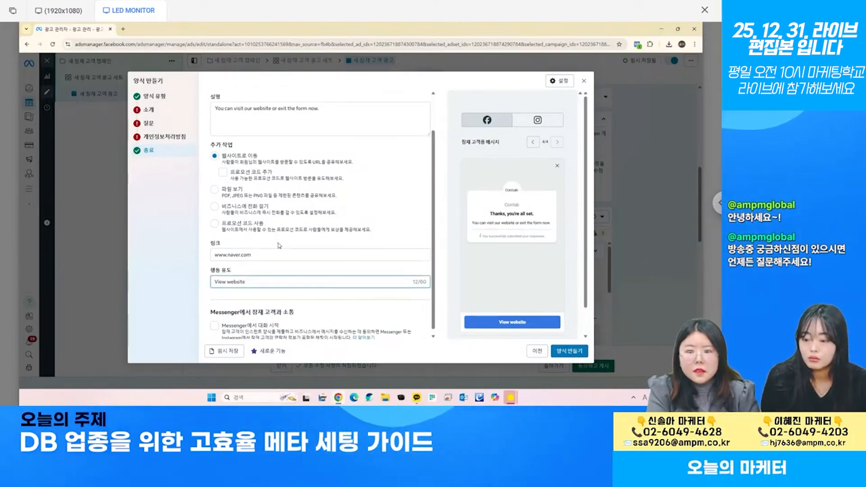
Close the instant form builder without creating the form.
scroll(280, 245, up, 1)
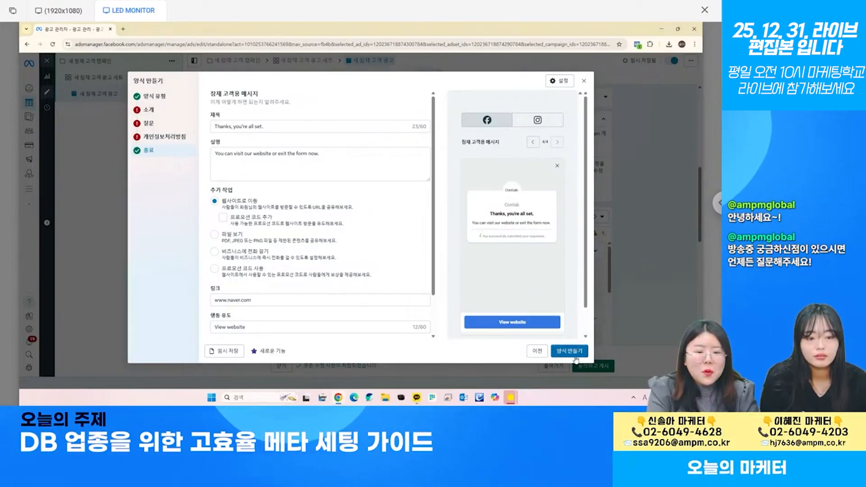
click(583, 80)
click(433, 186)
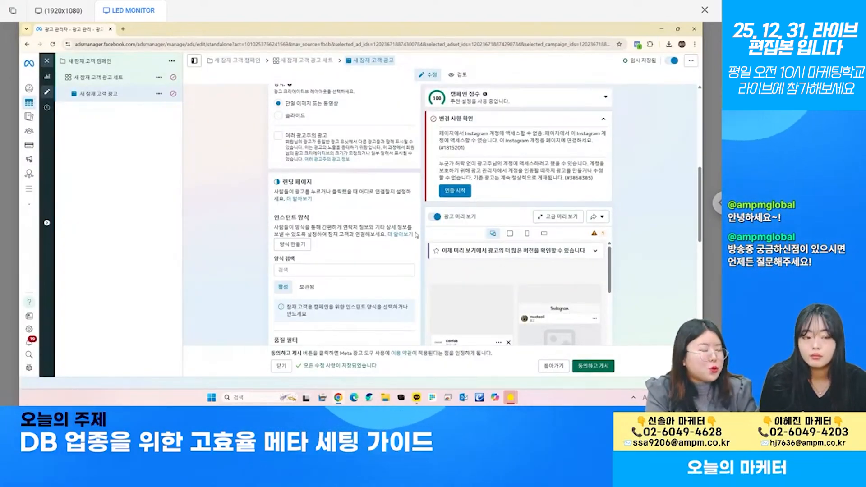
Review the leads ad's remaining quality filter, creative setup, creative test and tracking settings.
scroll(367, 250, down, 2)
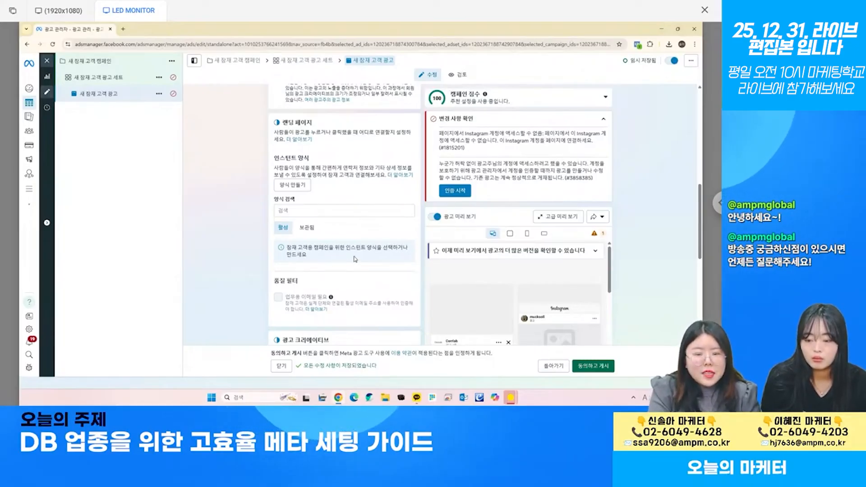
scroll(348, 270, down, 3)
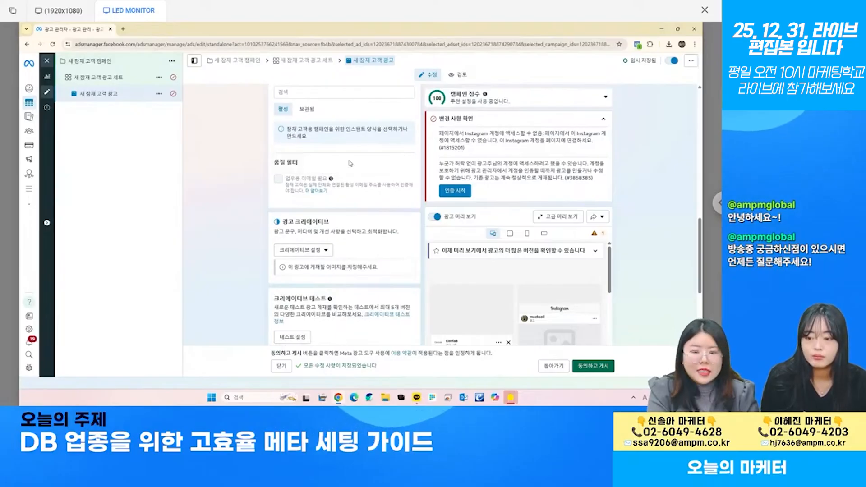
scroll(347, 195, down, 2)
click(319, 191)
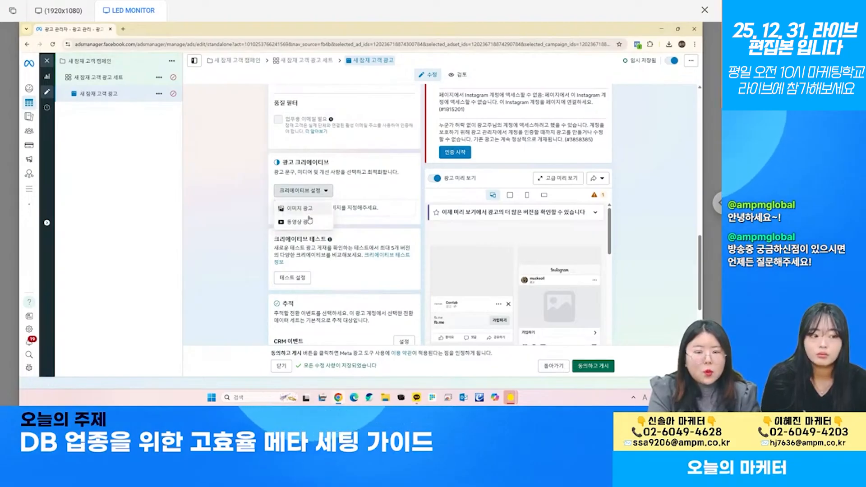
click(322, 189)
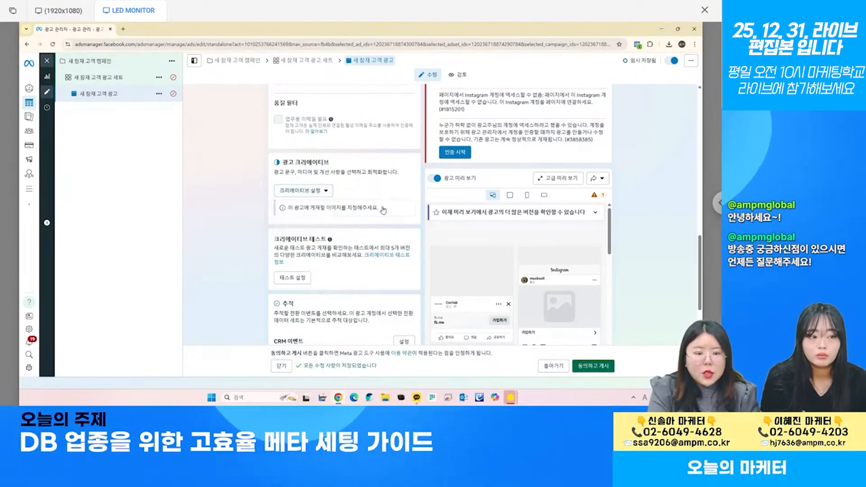
scroll(383, 210, down, 2)
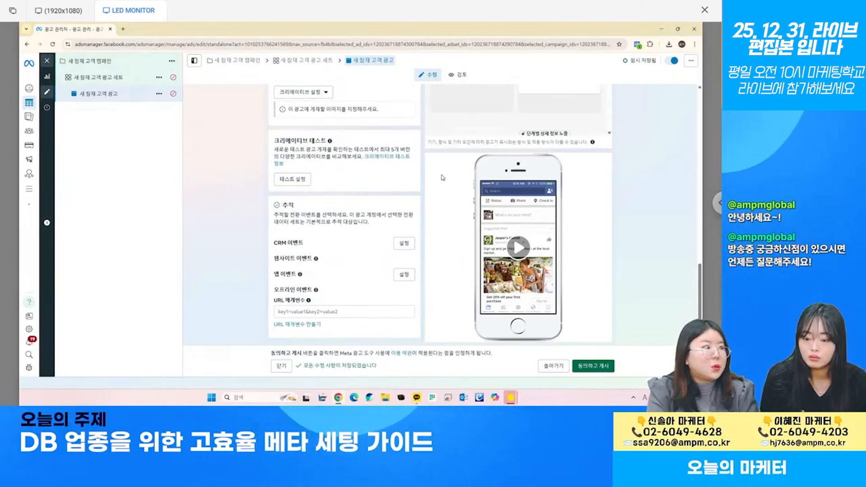
scroll(385, 204, up, 5)
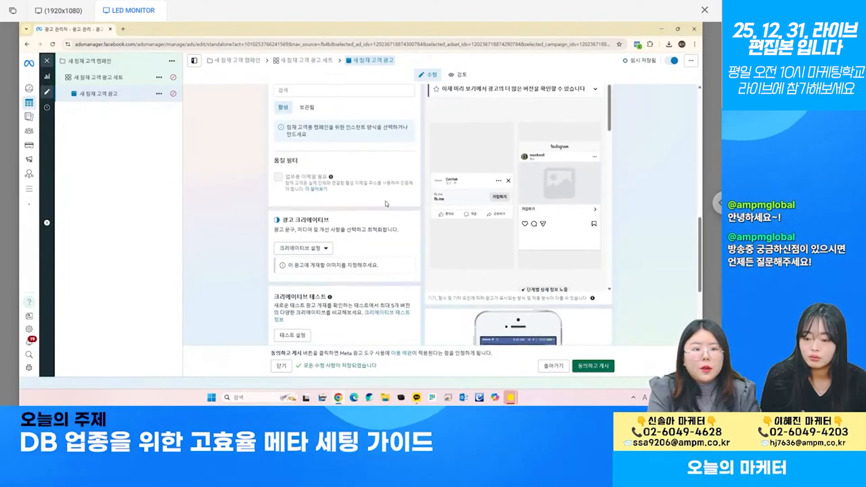
scroll(385, 204, up, 3)
scroll(385, 204, up, 4)
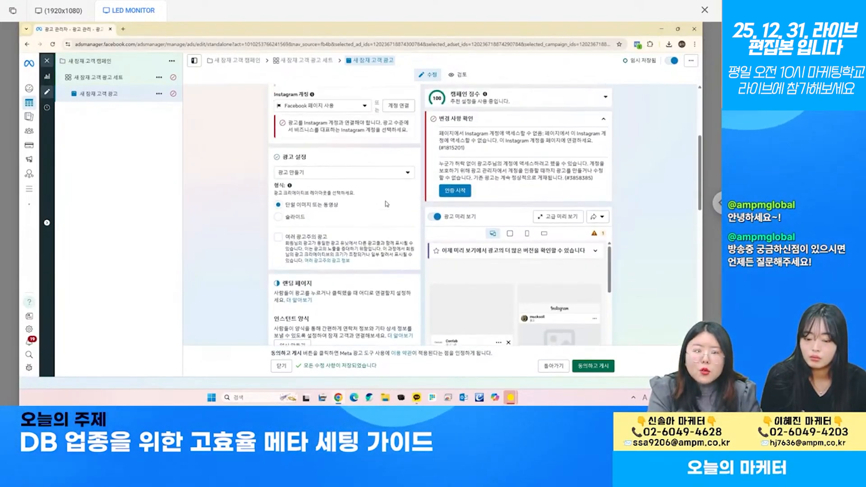
Set the leads ad set's conversion location (전환 위치) to website and instant form (웹사이트 및 인스턴트 양식).
scroll(386, 205, down, 2)
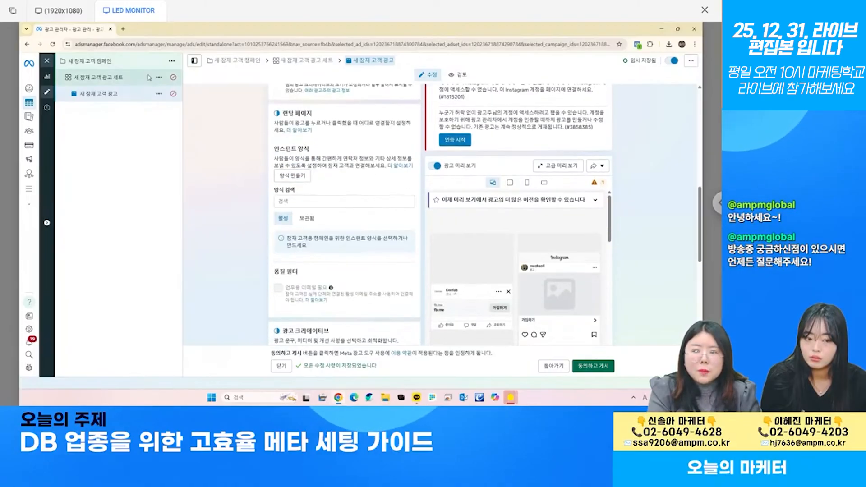
click(142, 77)
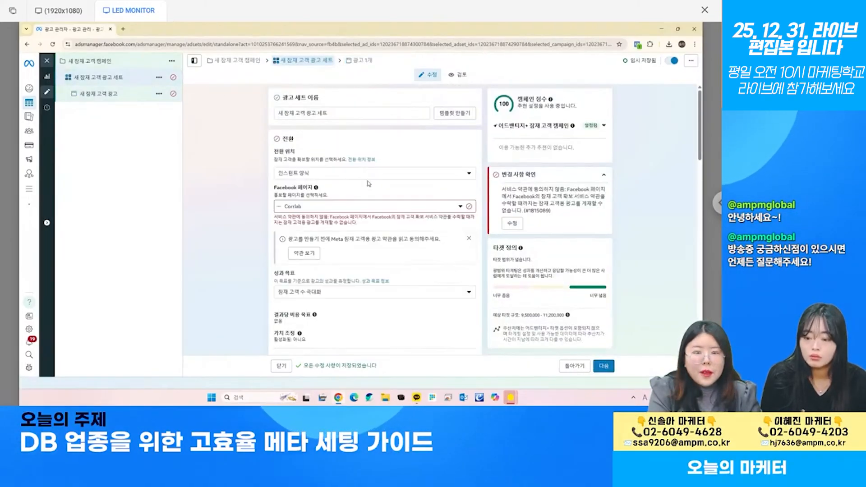
scroll(314, 116, down, 2)
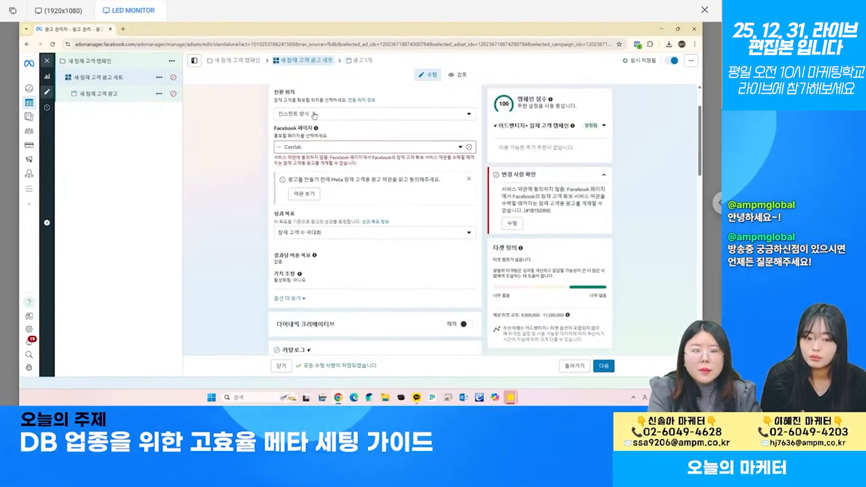
click(315, 116)
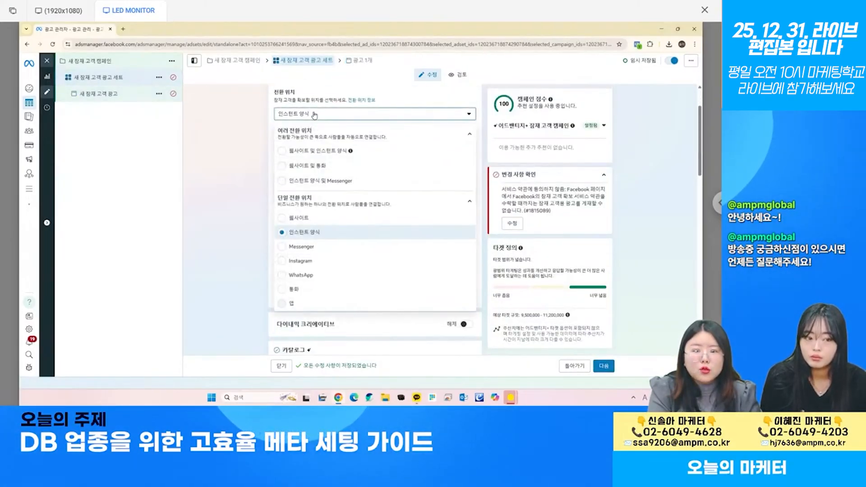
click(326, 155)
Review the leads ad set's budget, schedule, audience controls and audience suggestion settings.
scroll(415, 292, down, 5)
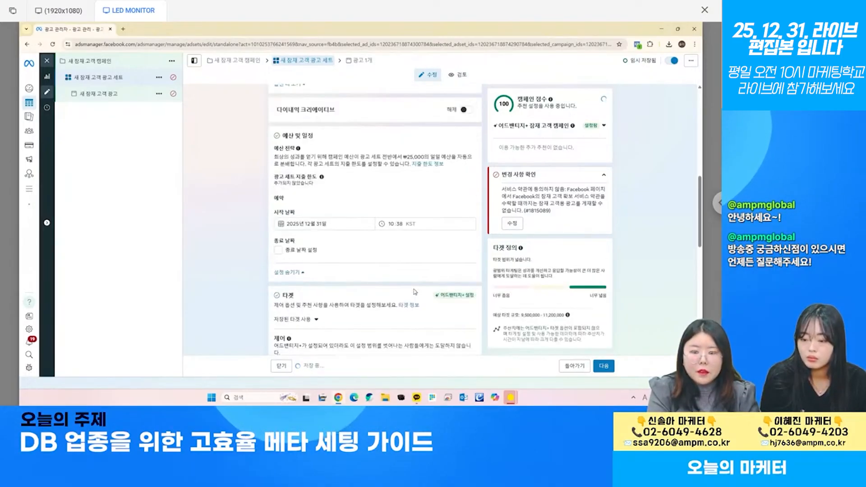
scroll(415, 293, down, 6)
scroll(347, 221, up, 2)
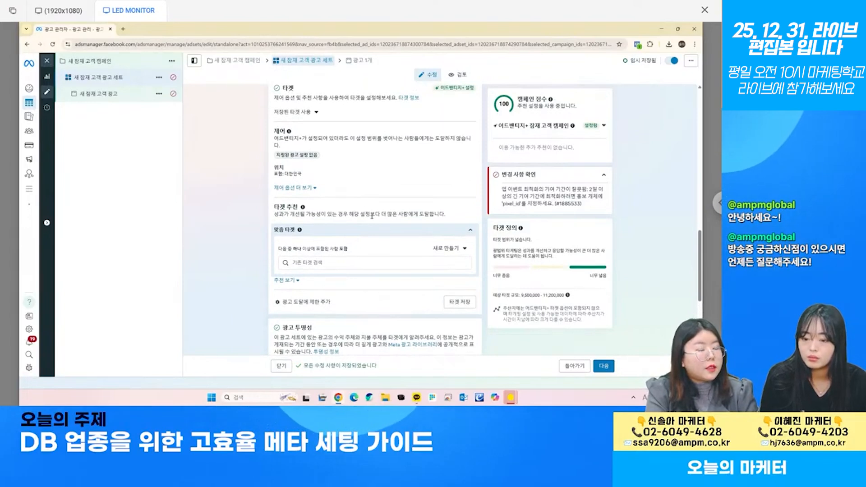
scroll(372, 216, up, 1)
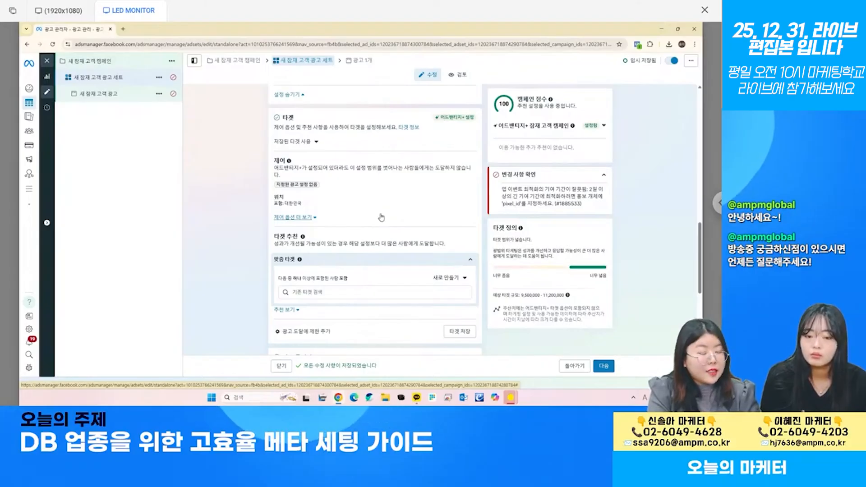
scroll(381, 218, down, 1)
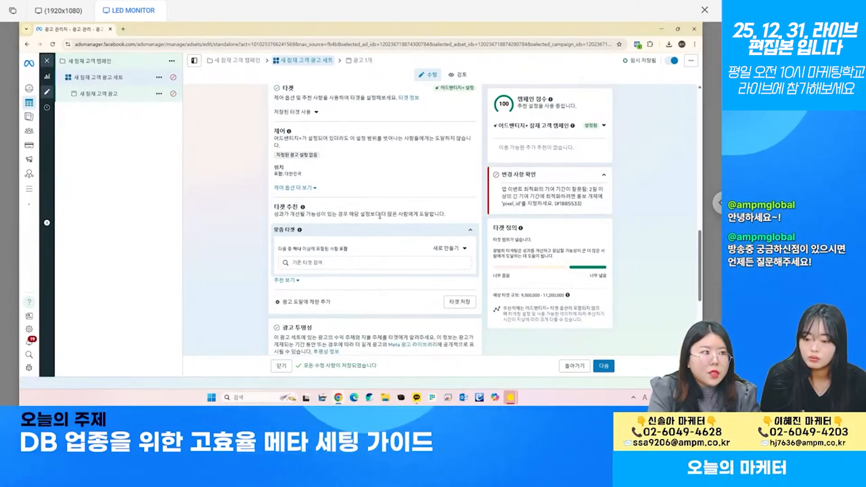
scroll(380, 216, down, 2)
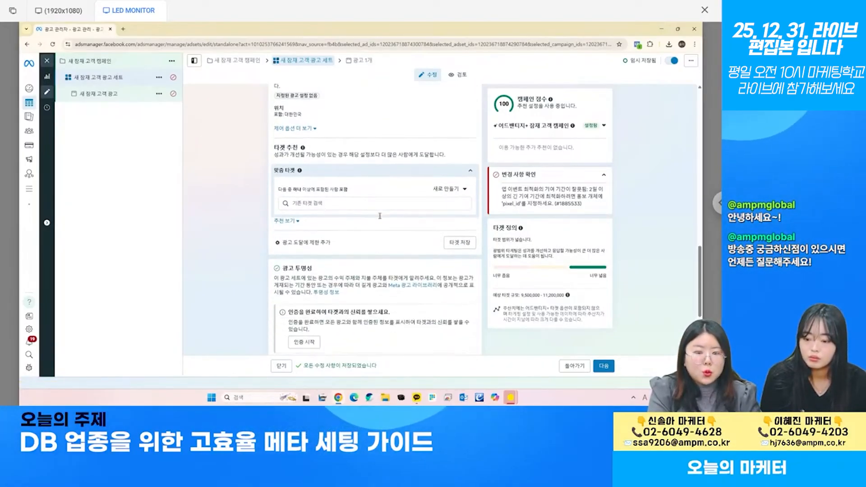
Review the leads ad's landing page fields for website URL and instant form, plus its creative and tracking settings.
click(131, 96)
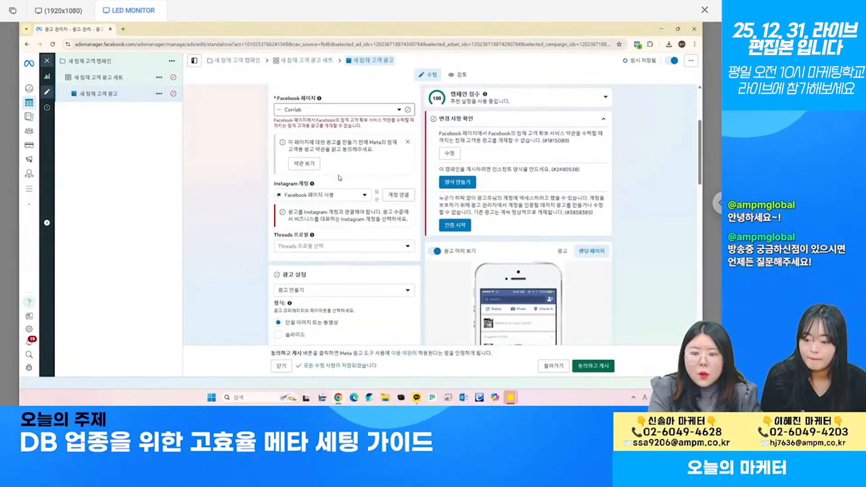
scroll(339, 177, down, 4)
scroll(342, 185, down, 2)
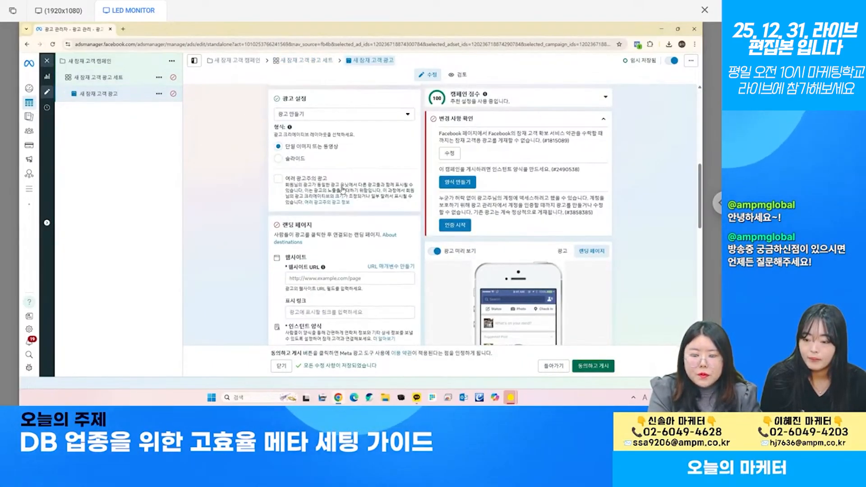
scroll(342, 189, down, 1)
scroll(356, 226, down, 1)
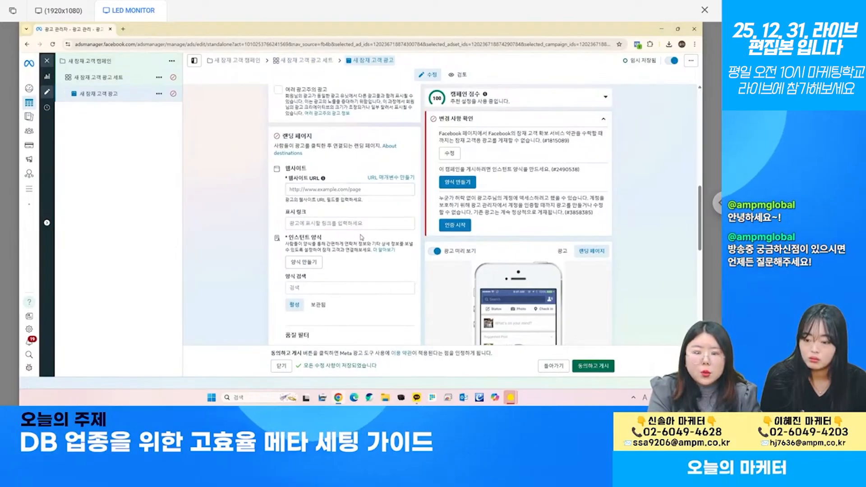
scroll(357, 244, down, 1)
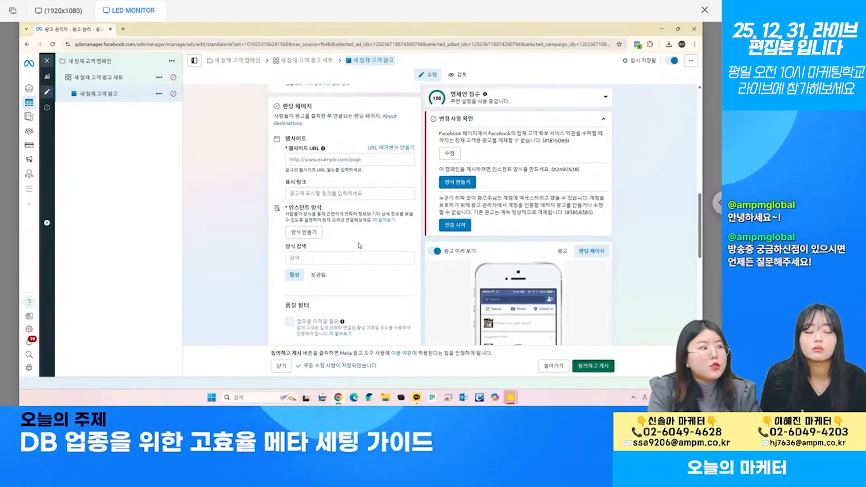
scroll(359, 246, down, 4)
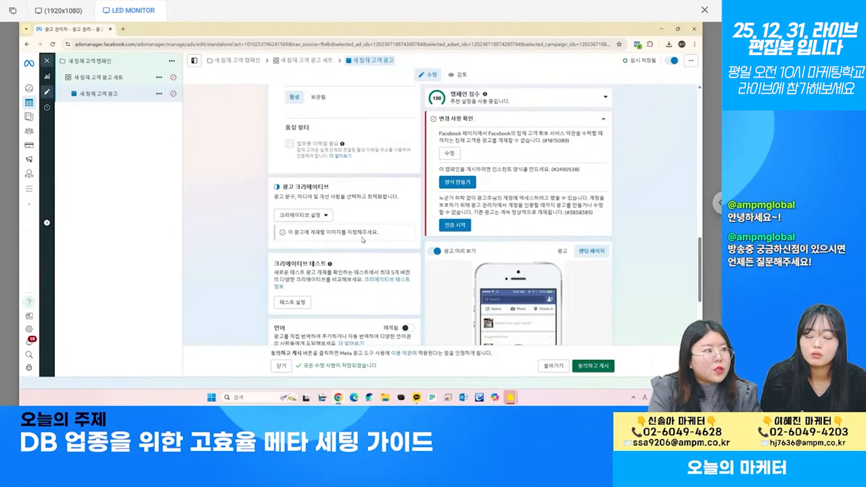
scroll(363, 240, down, 2)
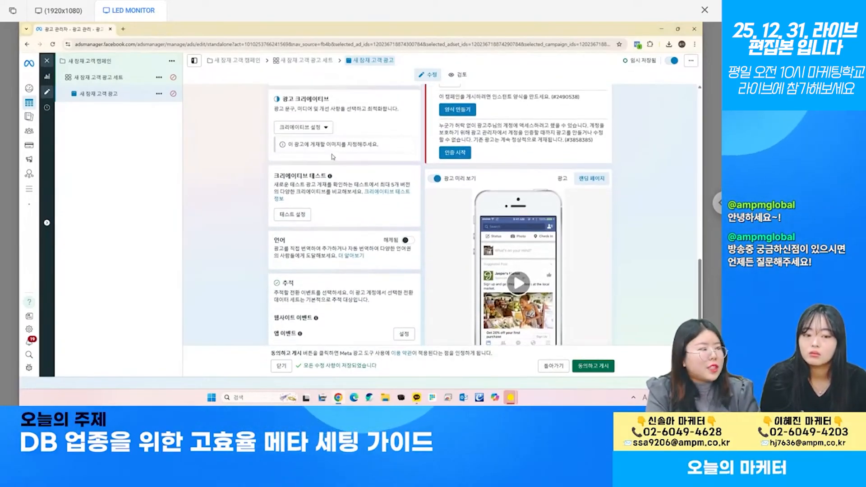
Close the leads ad editor and clear the ad, ad set and campaign selections.
click(48, 61)
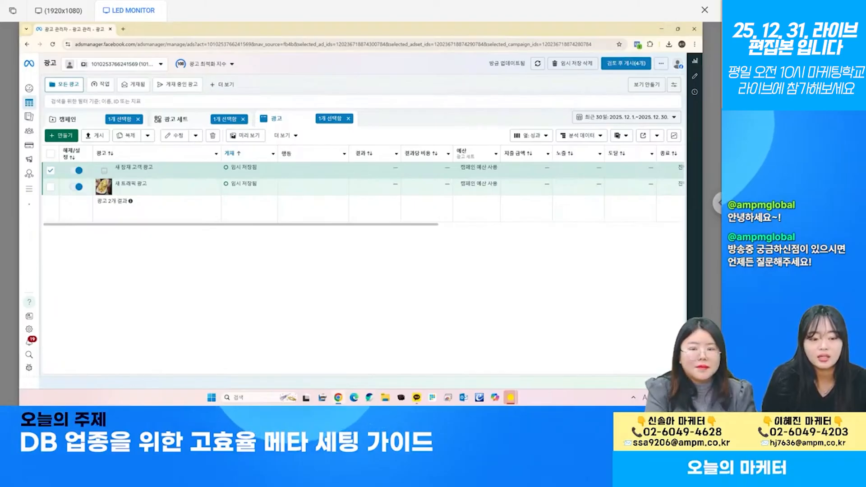
click(66, 136)
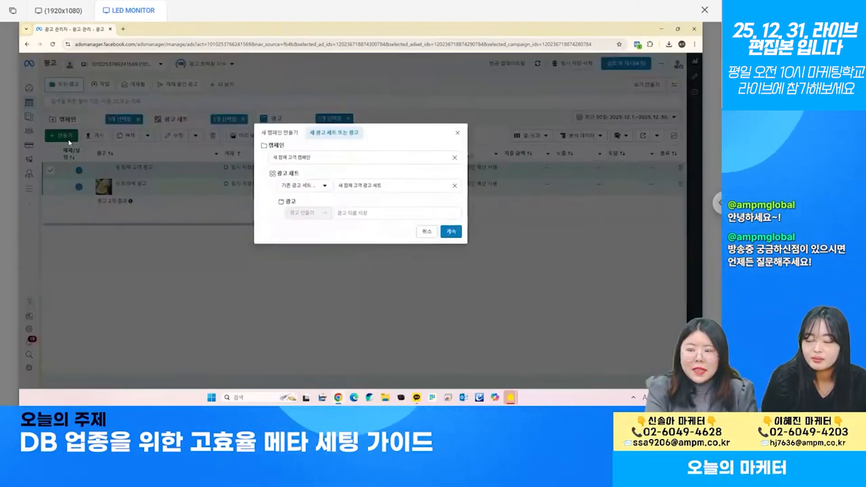
click(457, 133)
click(348, 118)
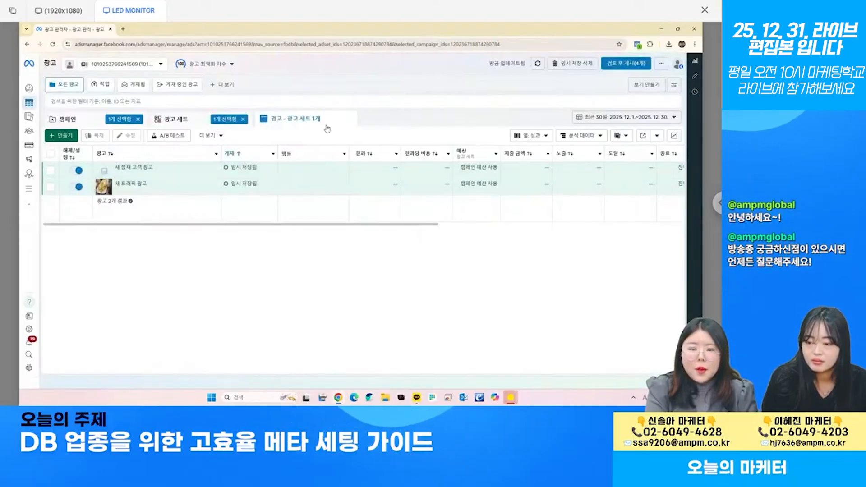
click(244, 119)
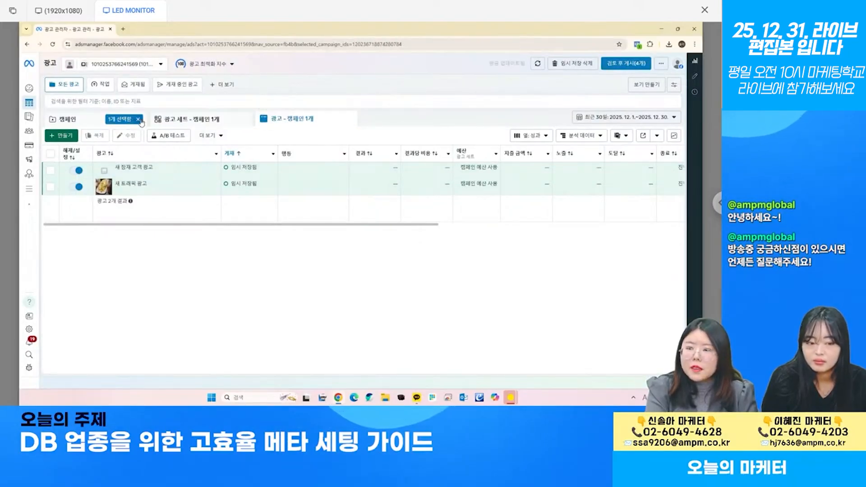
click(138, 119)
Create a new auction campaign with the Sales (판매) objective and check its campaign budget settings.
click(62, 136)
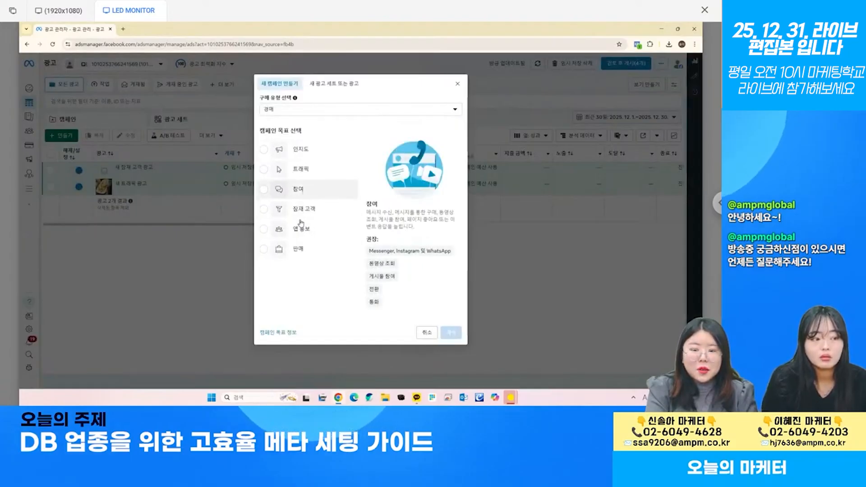
click(311, 250)
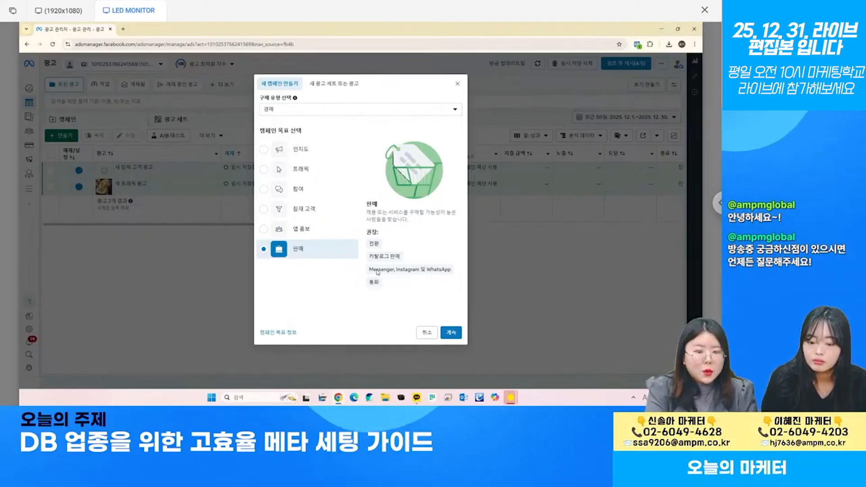
click(451, 333)
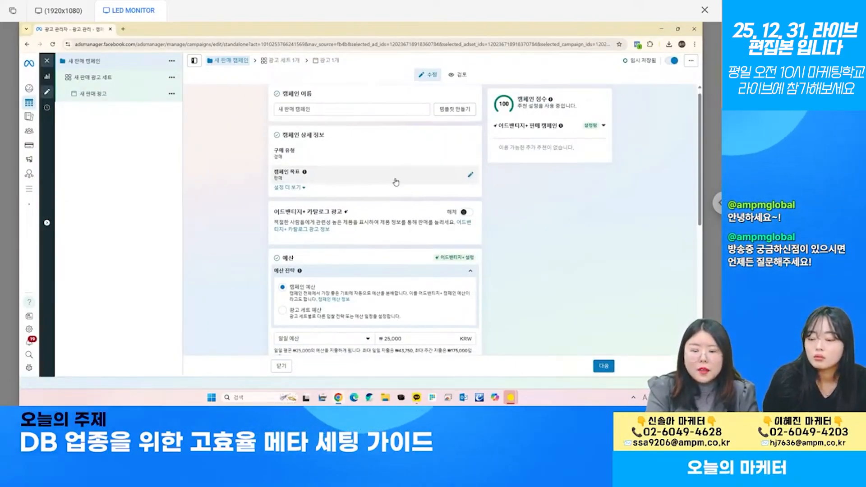
scroll(396, 181, down, 2)
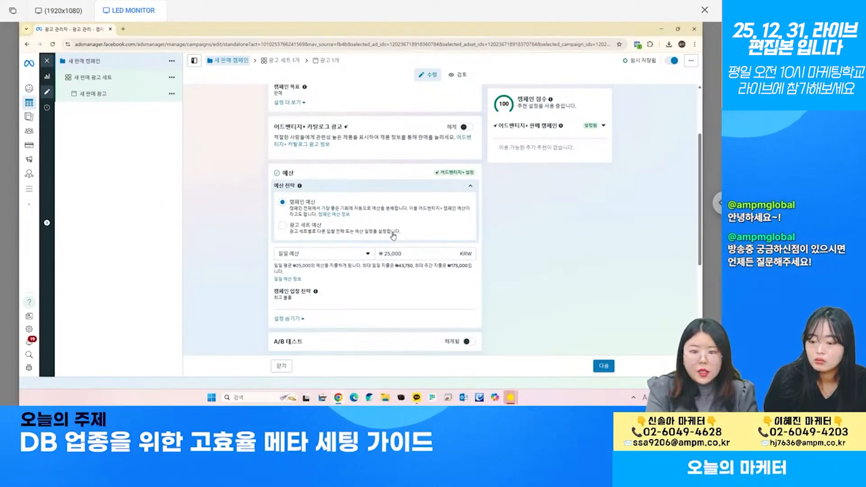
scroll(394, 236, down, 4)
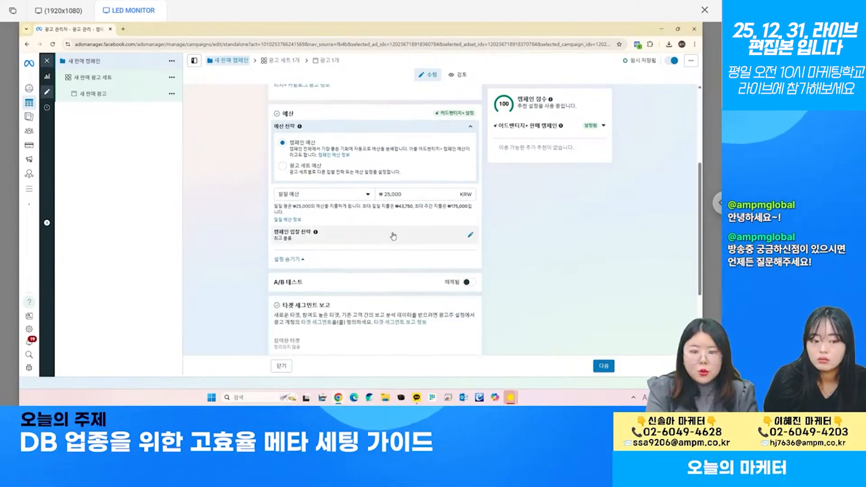
Check the sales ad set's conversion location options and keep maximize number of conversions (전환수 극대화) as its performance goal.
click(107, 76)
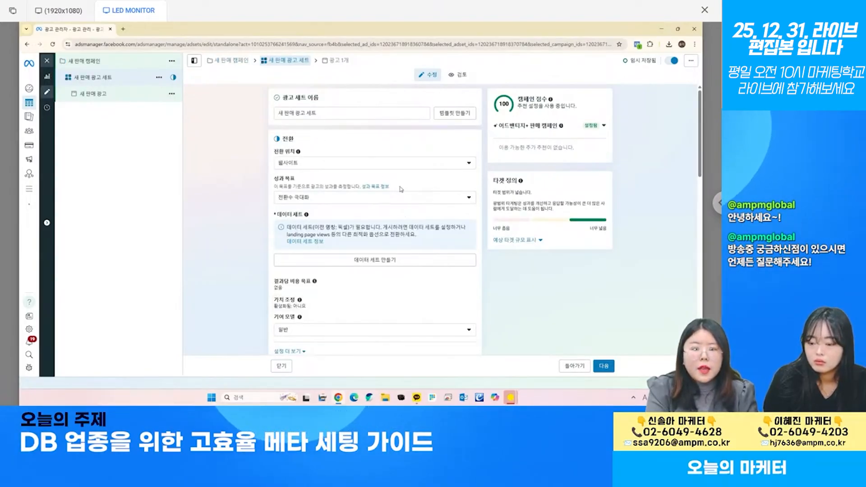
click(398, 164)
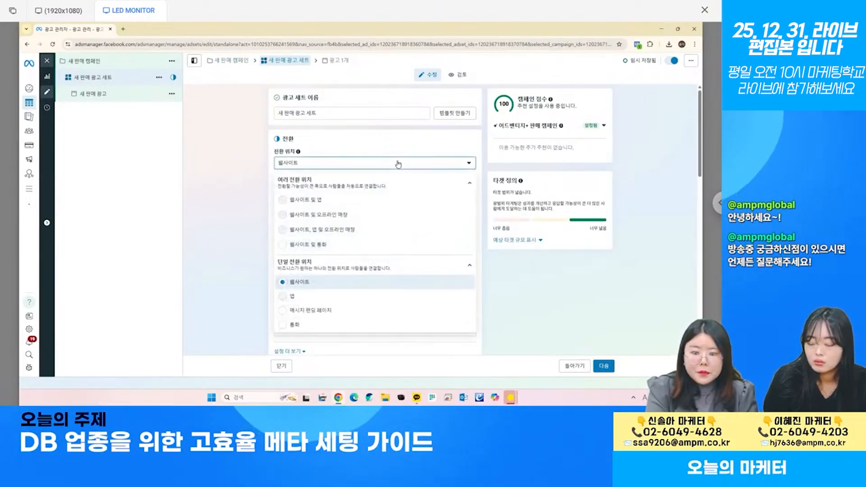
click(398, 164)
click(369, 199)
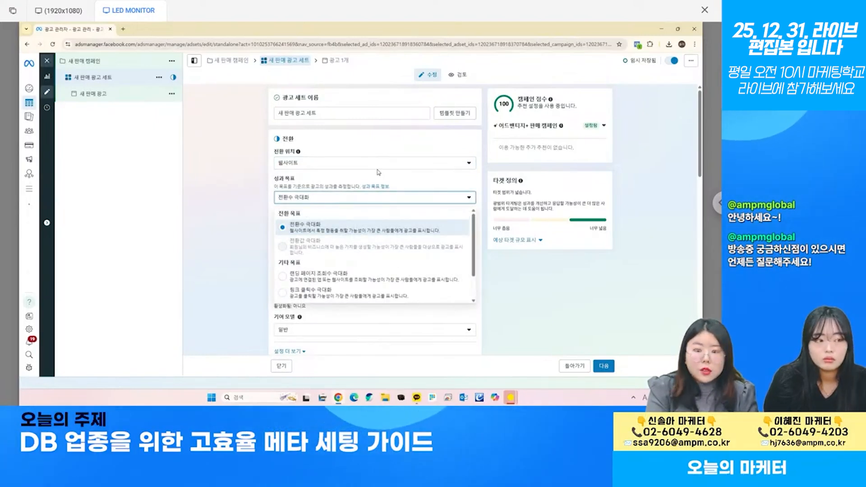
scroll(399, 292, down, 1)
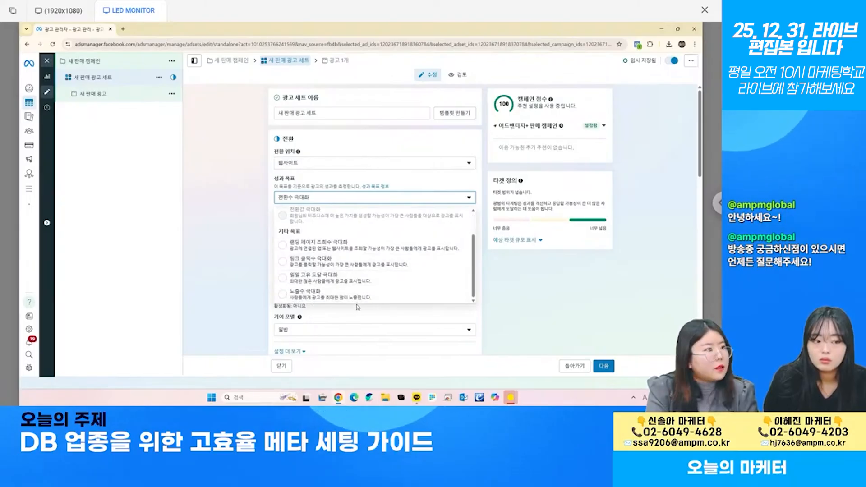
scroll(347, 262, up, 2)
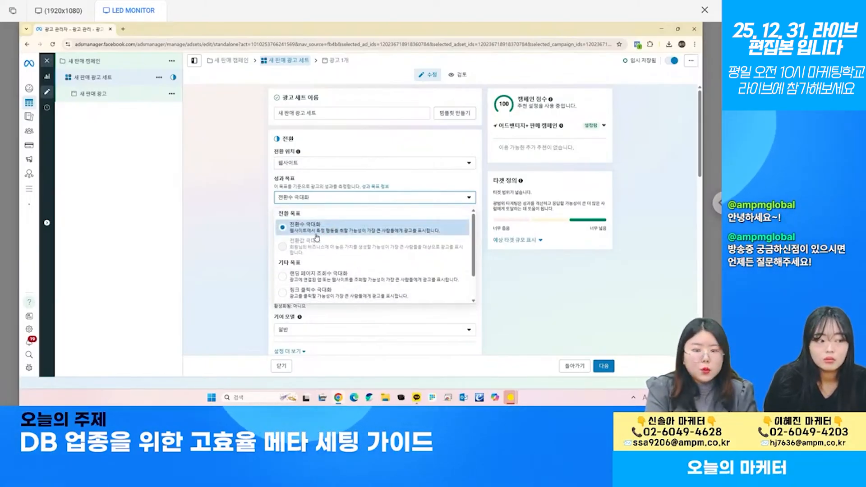
click(398, 231)
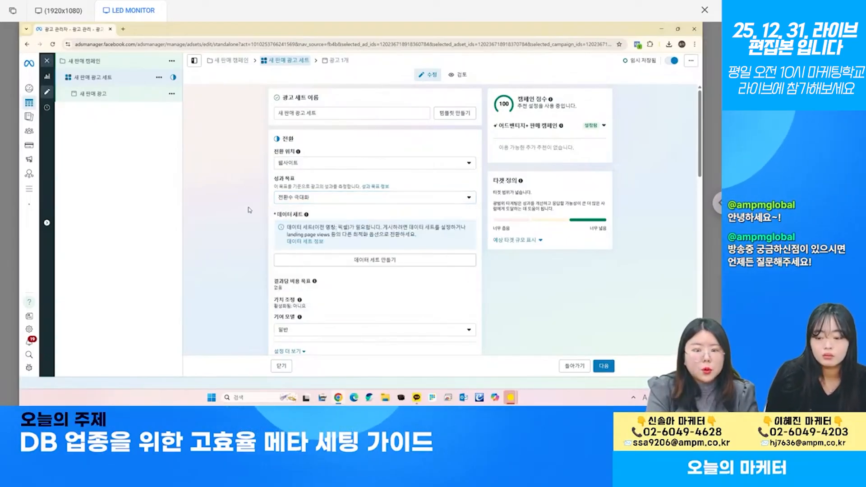
Review the sales ad set's schedule and audience settings, and expand the additional placement (노출 위치) settings.
scroll(250, 209, down, 4)
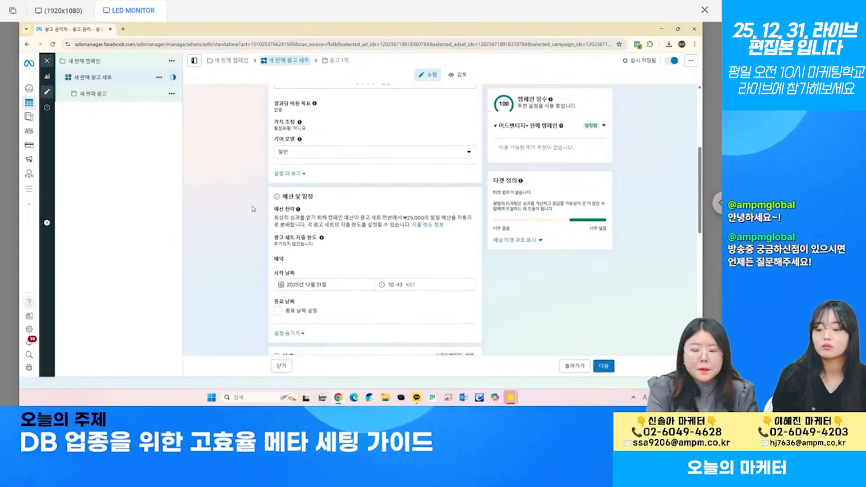
scroll(253, 209, down, 5)
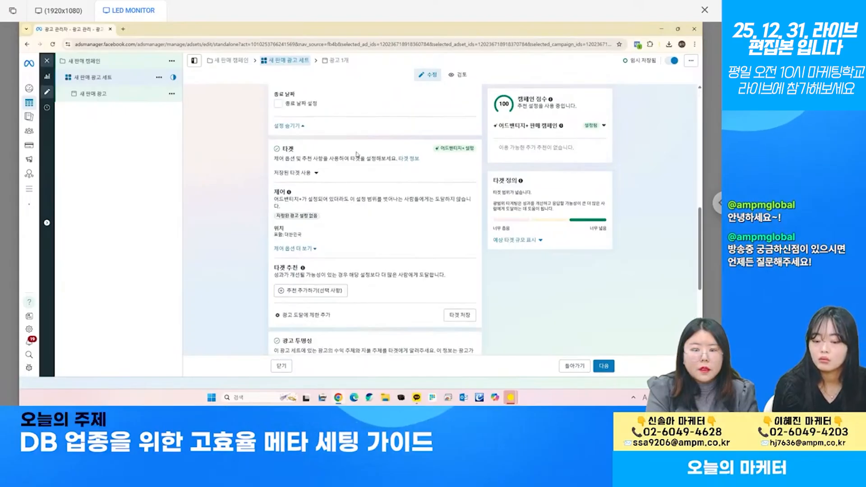
scroll(421, 224, up, 3)
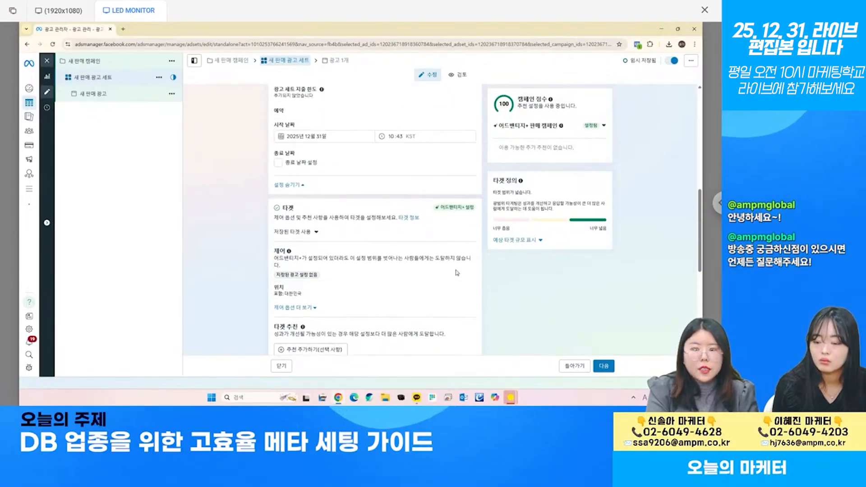
scroll(421, 224, down, 10)
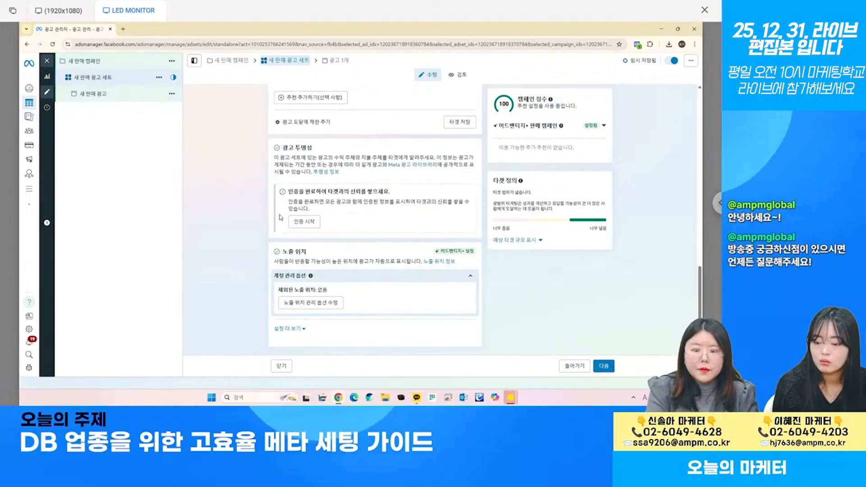
click(288, 328)
scroll(357, 144, down, 1)
scroll(357, 144, down, 1)
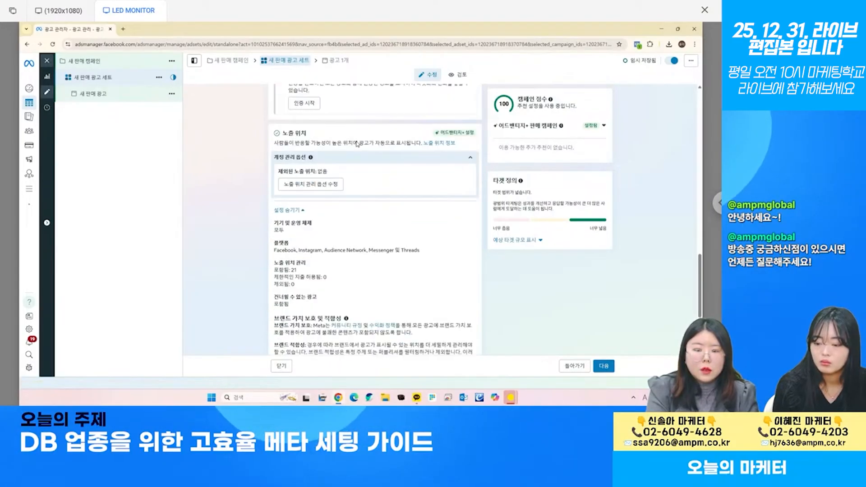
Limit the sales ad set's platforms to Facebook and Instagram by excluding Threads, Messenger and Audience Network.
scroll(295, 212, up, 2)
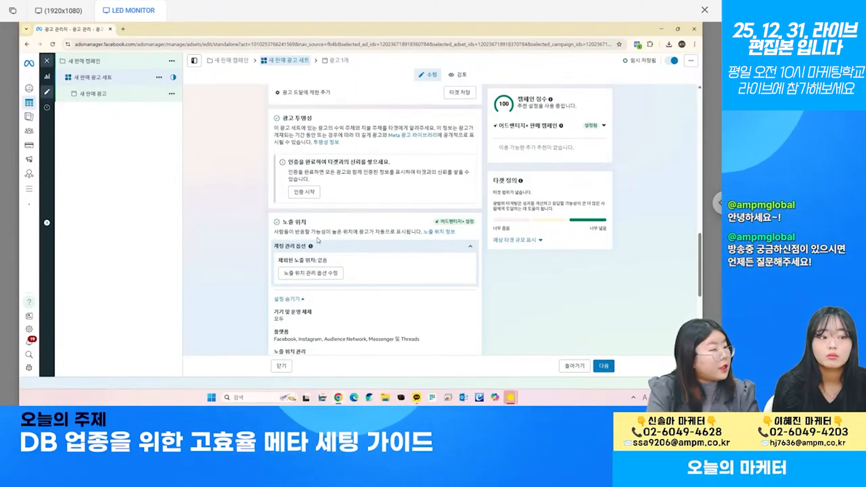
scroll(318, 239, down, 2)
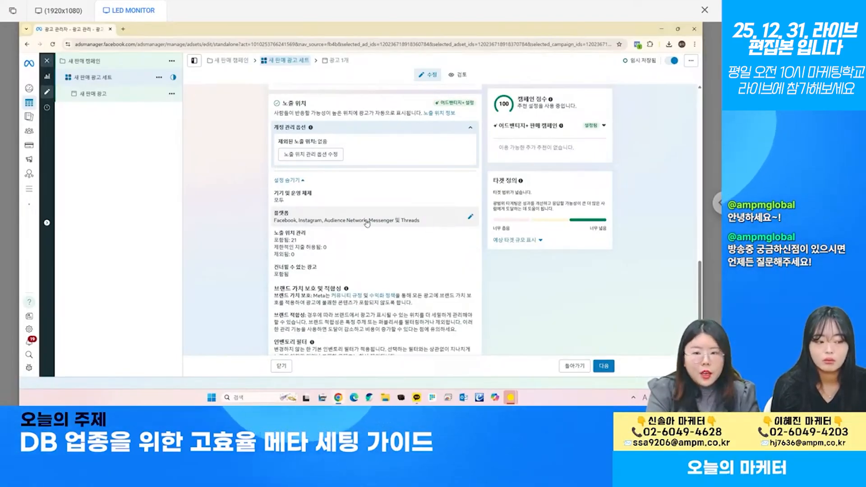
click(471, 218)
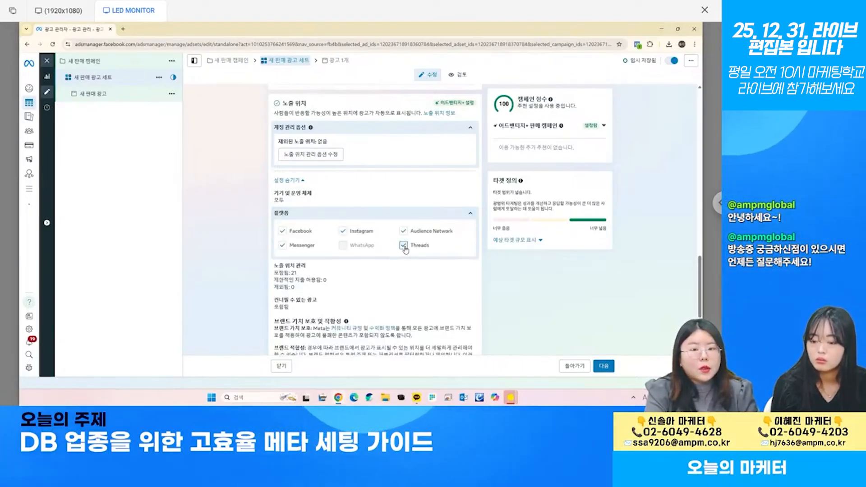
click(403, 245)
click(282, 260)
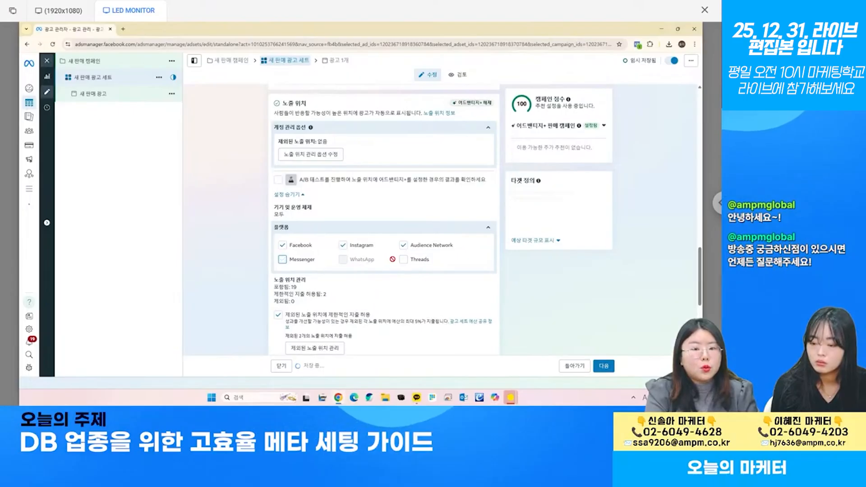
click(403, 245)
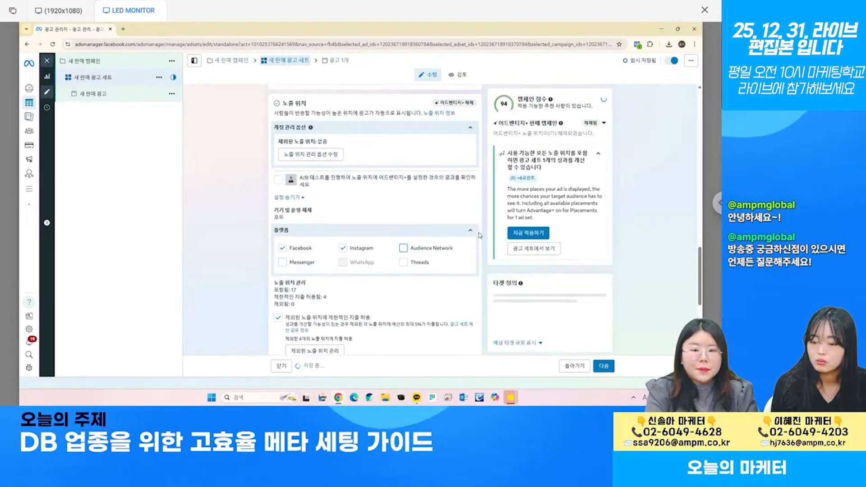
click(471, 231)
Turn the limited spend allowance for excluded placements (제외된 노출 위치에 제한적인 지출 허용) off and back on.
scroll(313, 191, down, 2)
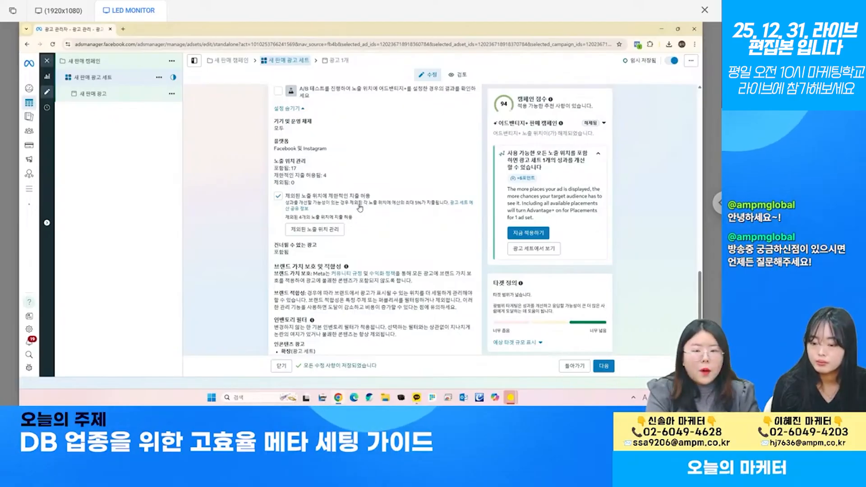
click(277, 198)
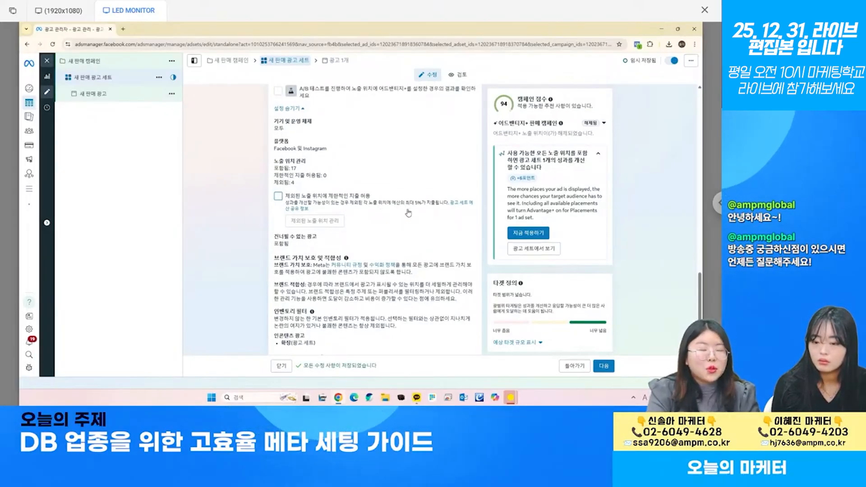
click(278, 199)
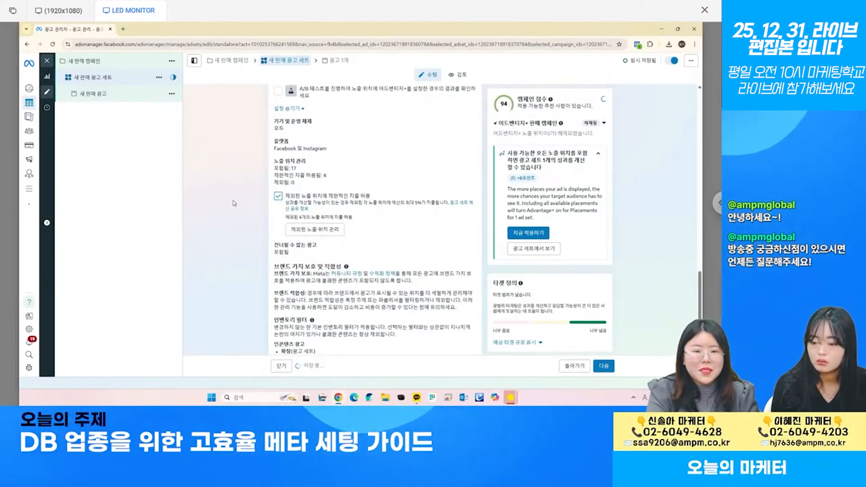
Open the new sales ad (새 판매 광고) and turn off multi-advertiser ads (여러 광고주의 광고).
click(111, 100)
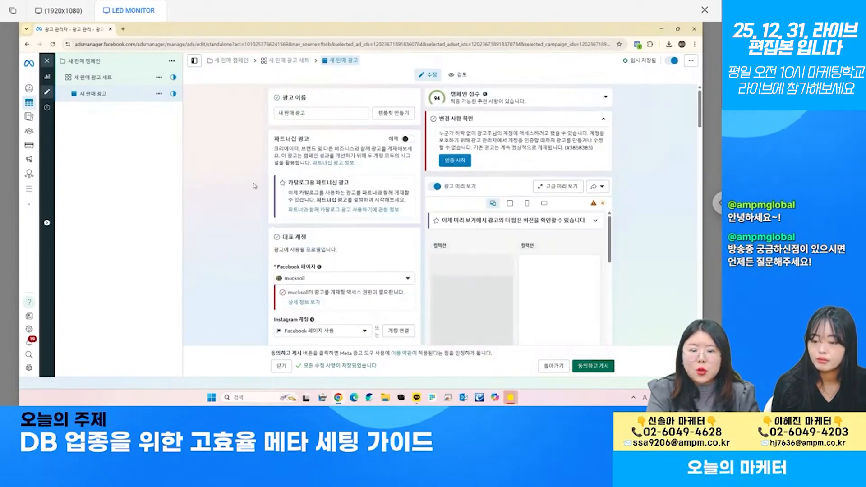
scroll(255, 186, down, 2)
scroll(255, 186, down, 5)
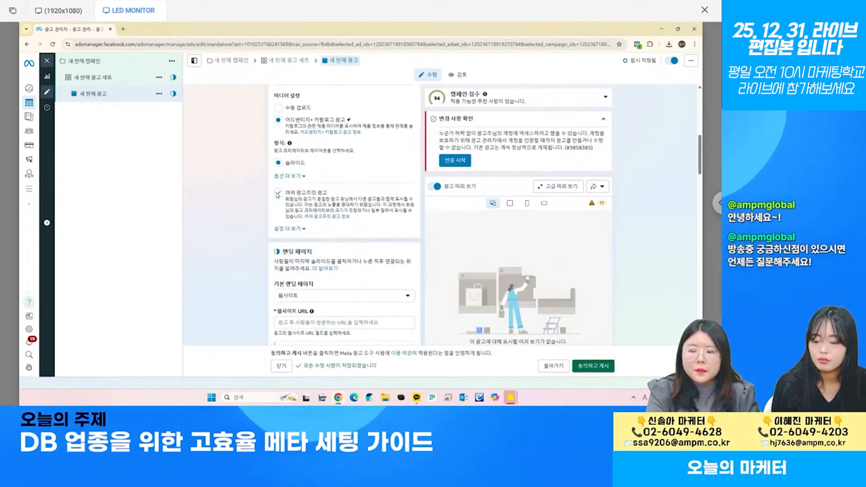
click(278, 193)
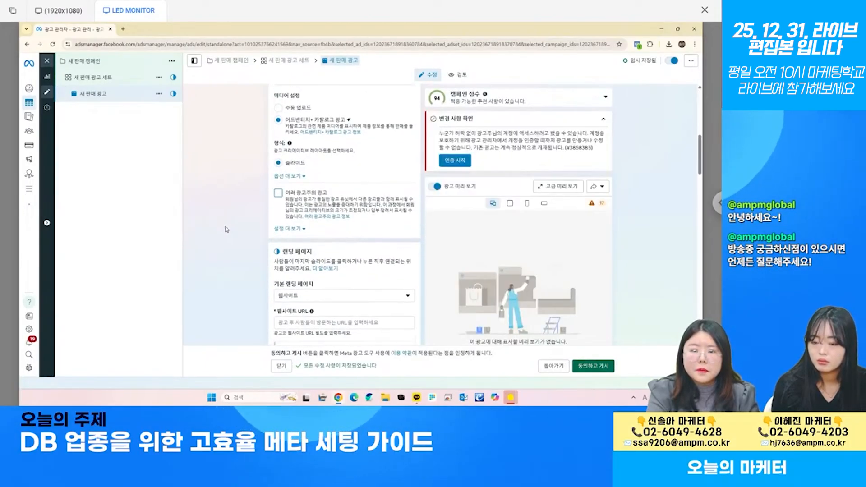
scroll(226, 229, down, 3)
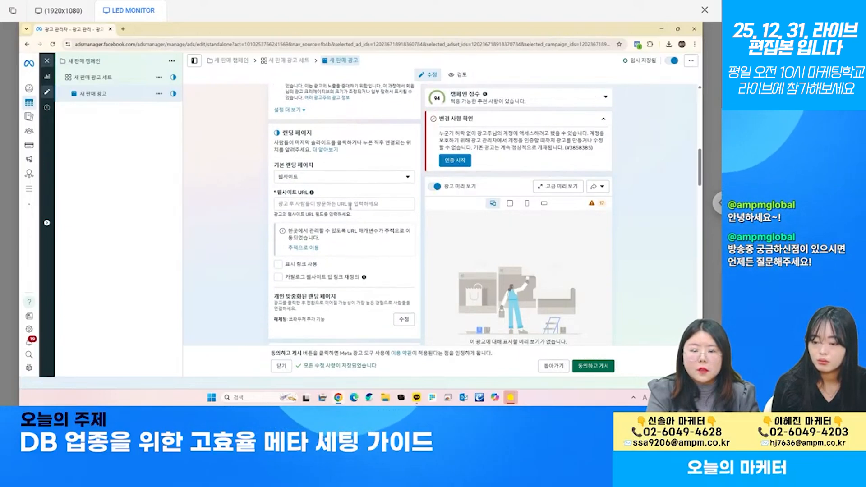
click(350, 205)
key(Hangul)
text(ㅈㅈ)
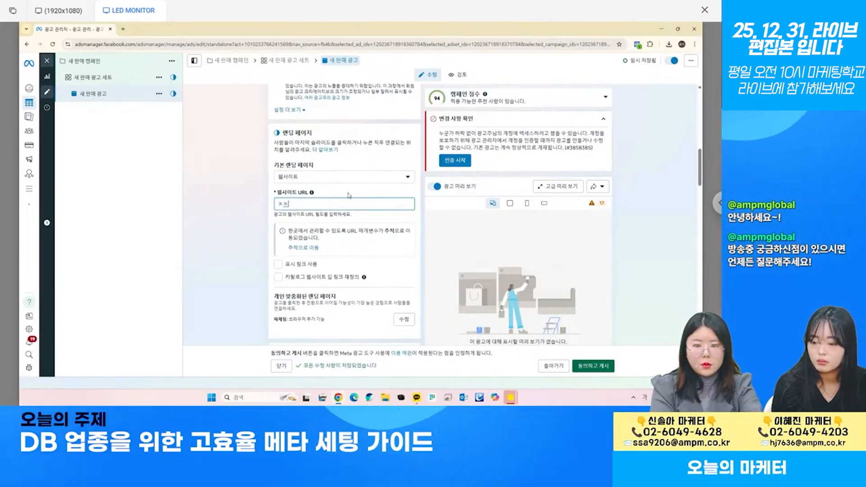
key(BackSpace)
key(BackSpace)
key(BackSpace)
key(BackSpace)
key(Hangul)
text(w)
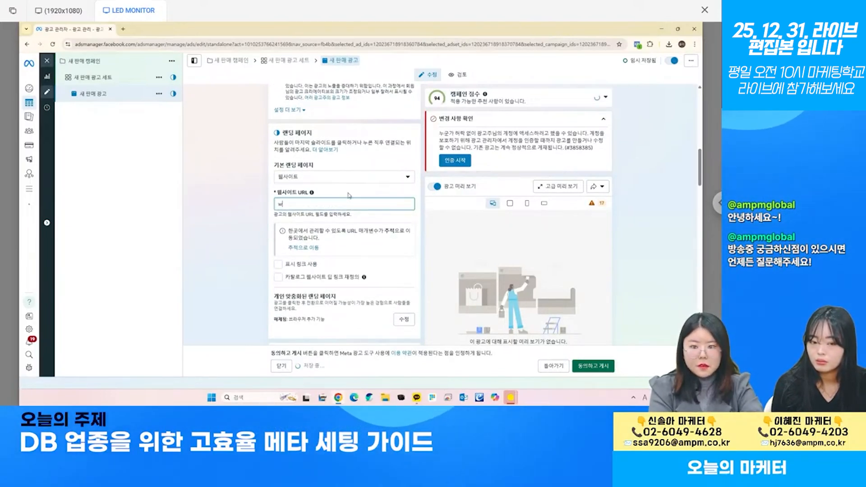
text(ww.naver.com)
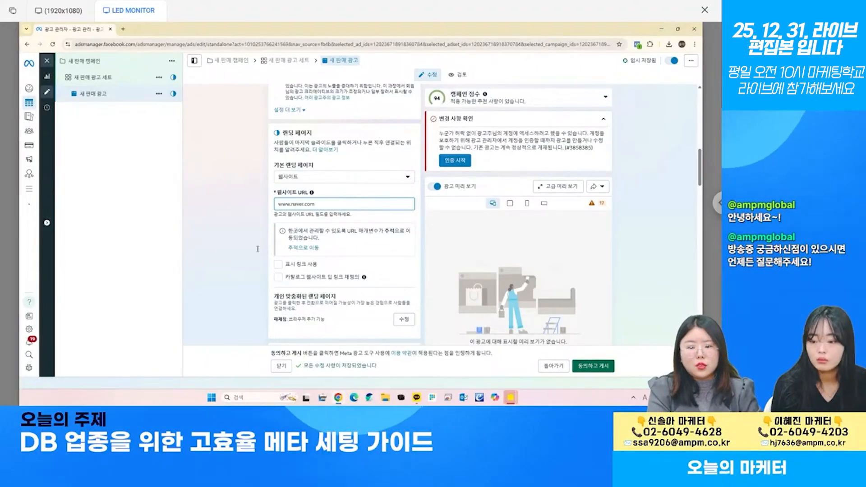
Enter the placeholder primary text (기본 문구) "sdkfsfd;kfdk;dsf" and review the remaining ad settings down to tracking (추적).
scroll(256, 253, down, 1)
scroll(256, 253, down, 5)
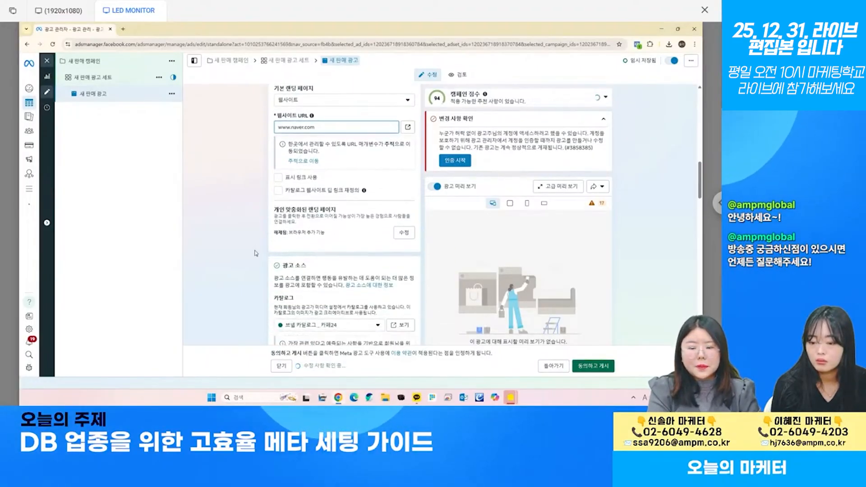
click(322, 207)
text(sdkfsfd;kfdk;dsf)
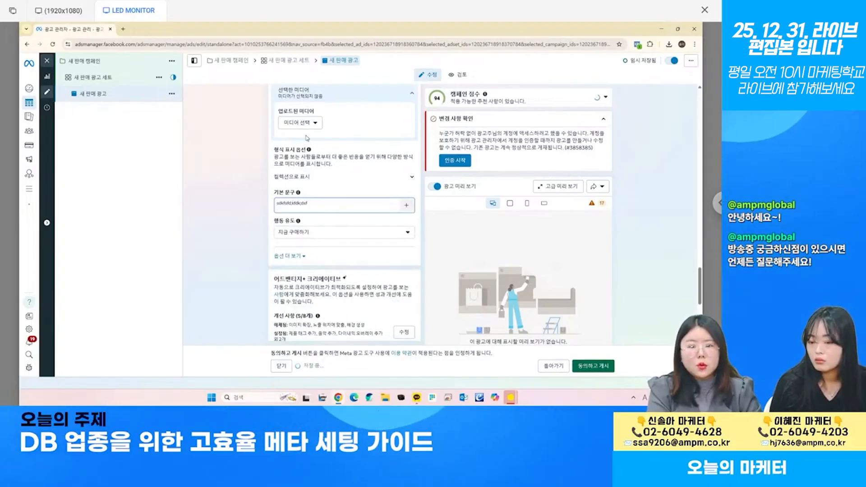
scroll(419, 256, down, 3)
scroll(418, 256, down, 2)
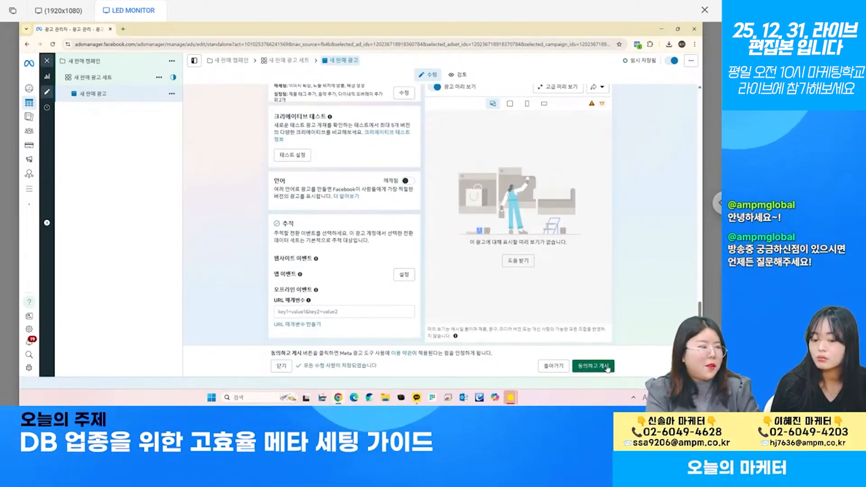
scroll(642, 239, up, 1)
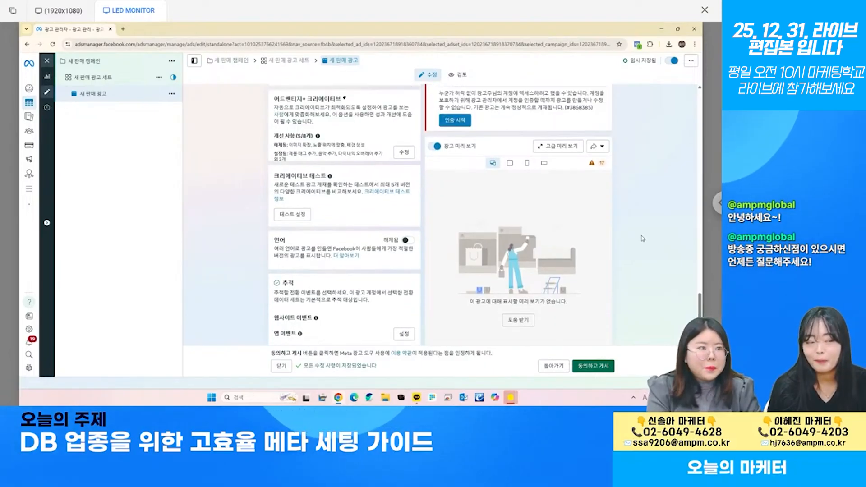
scroll(643, 239, down, 1)
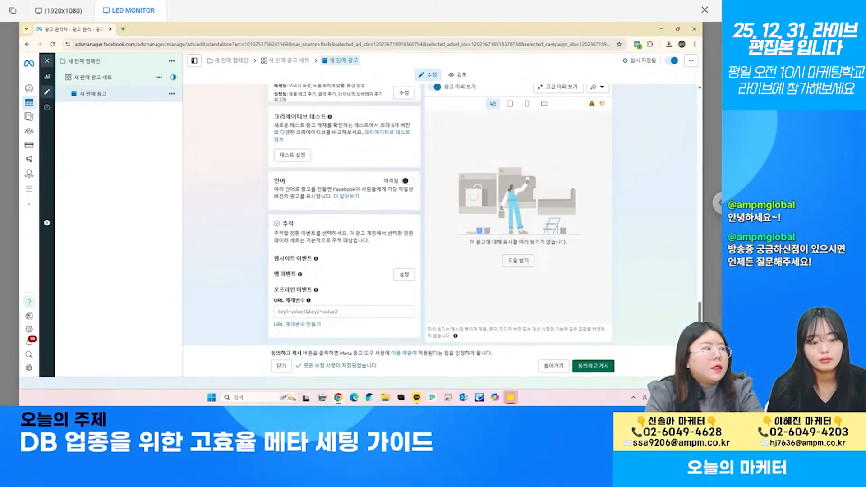
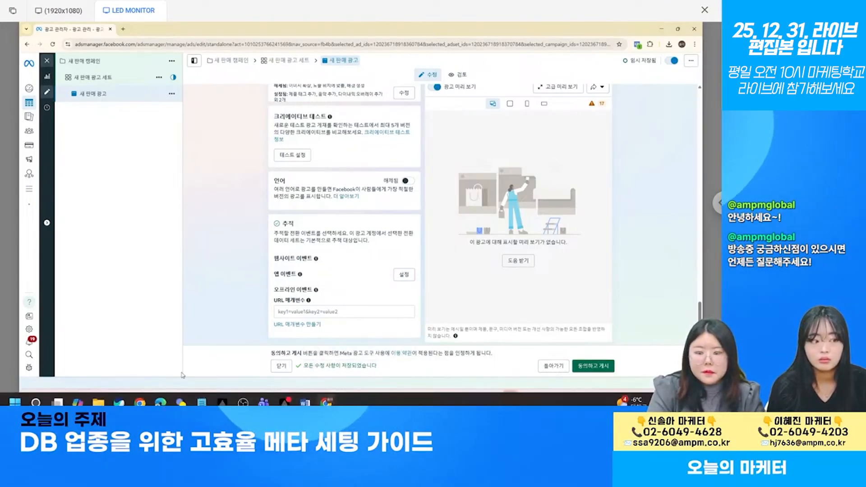
Switch to the Notepad document and add the item "1) 트래픽 캠페인" below the title, separated by an empty line.
click(201, 399)
click(468, 85)
key(Return)
key(Return)
text(d)
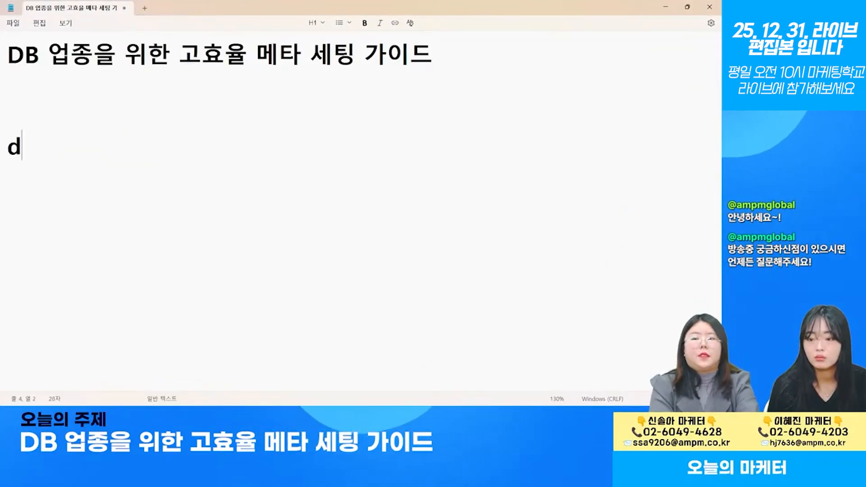
key(BackSpace)
key(BackSpace)
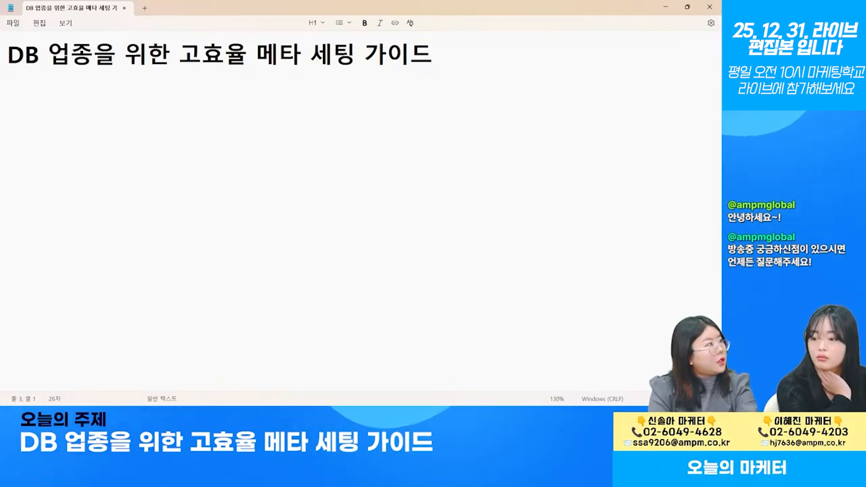
text(1) )
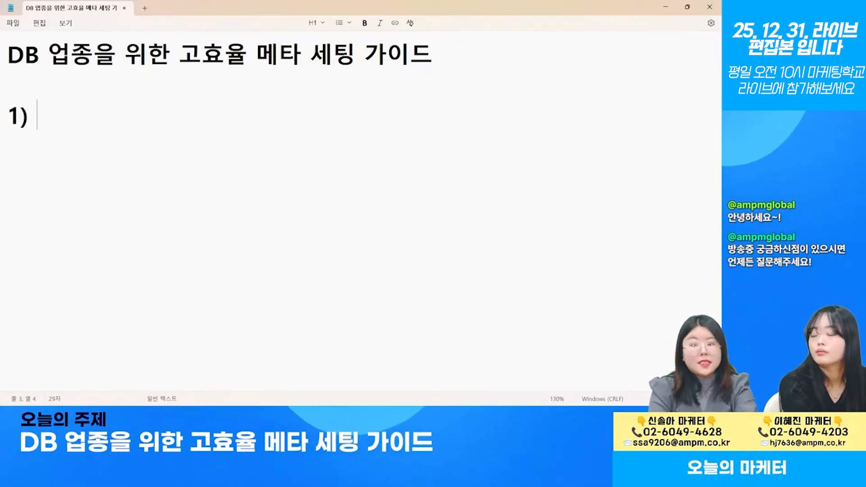
text(트래픽 ㅋ)
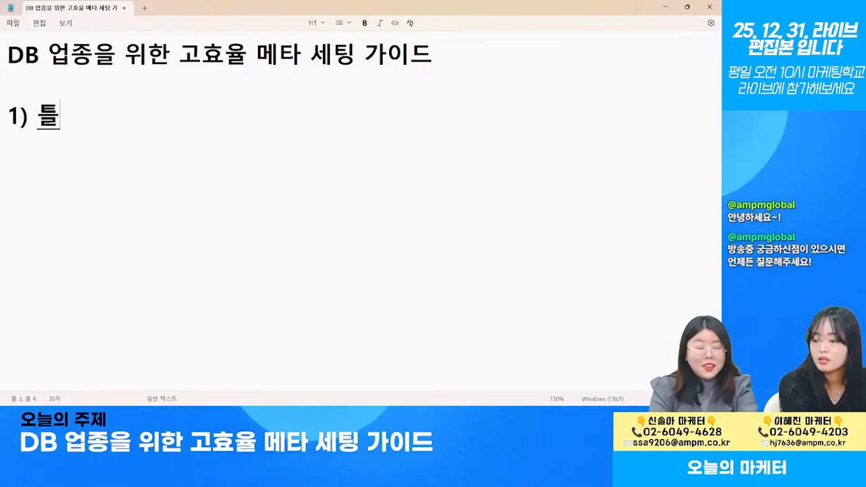
text(캠페인)
key(Return)
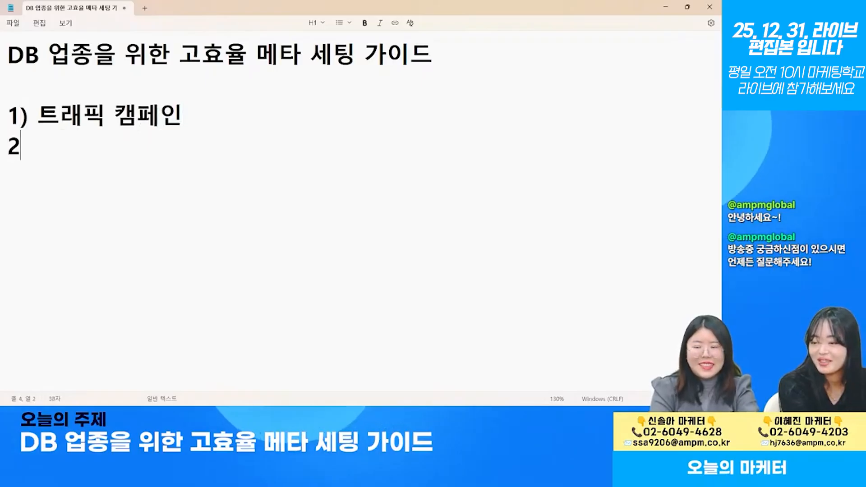
Add the list items "2) 잠재고객 캠페인" and "3) 판매 캠페인" below the first item.
text(2) 잠재고객 캠페인)
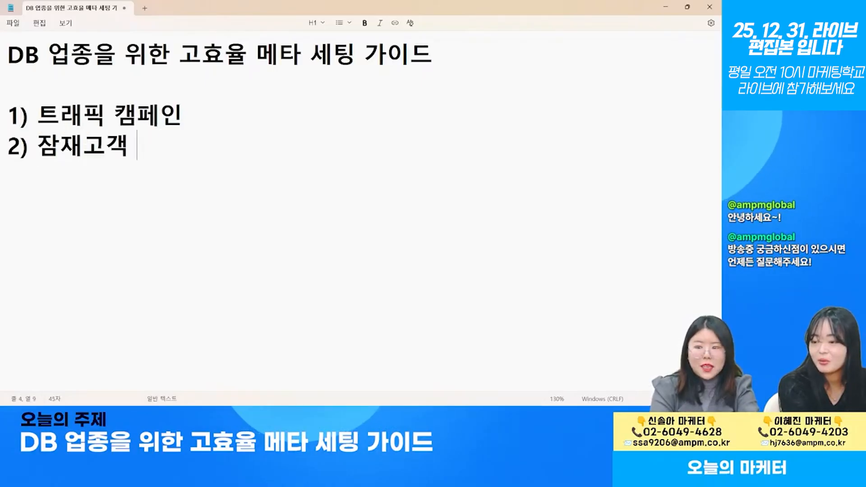
key(Return)
text(3) )
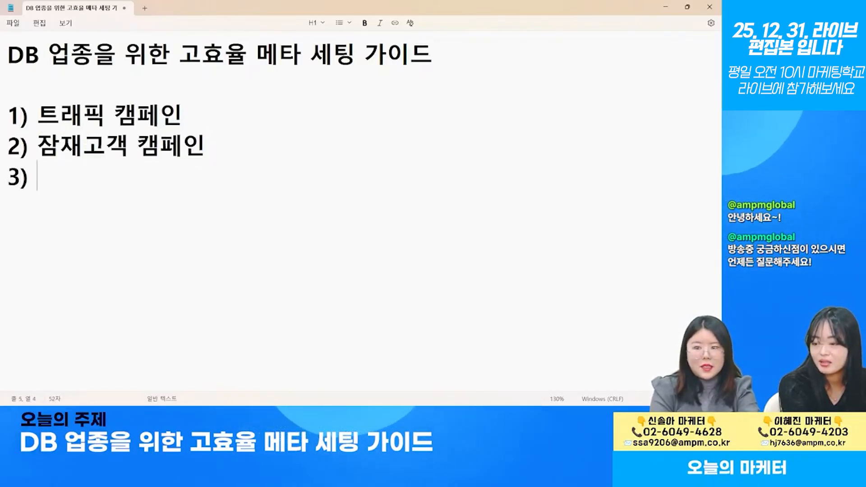
text(판매 캠페인)
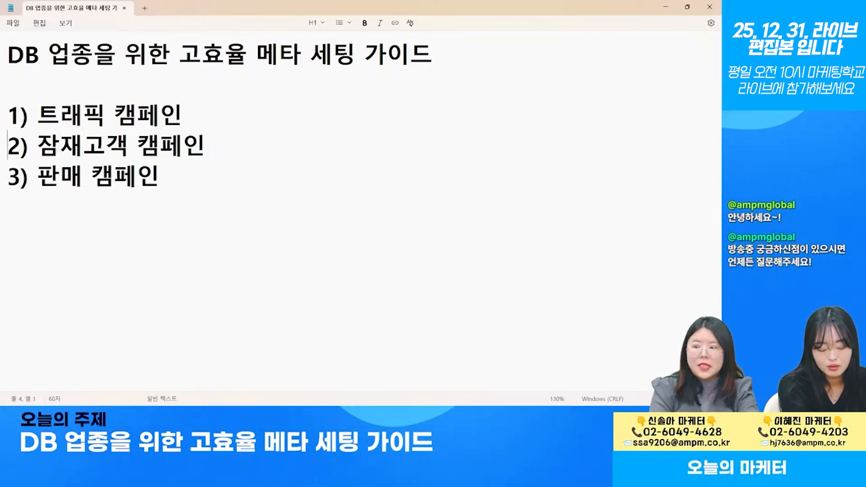
Insert a "->" note line under both the 트래픽 캠페인 and the 잠재고객 캠페인 items.
key(Return)
text(->)
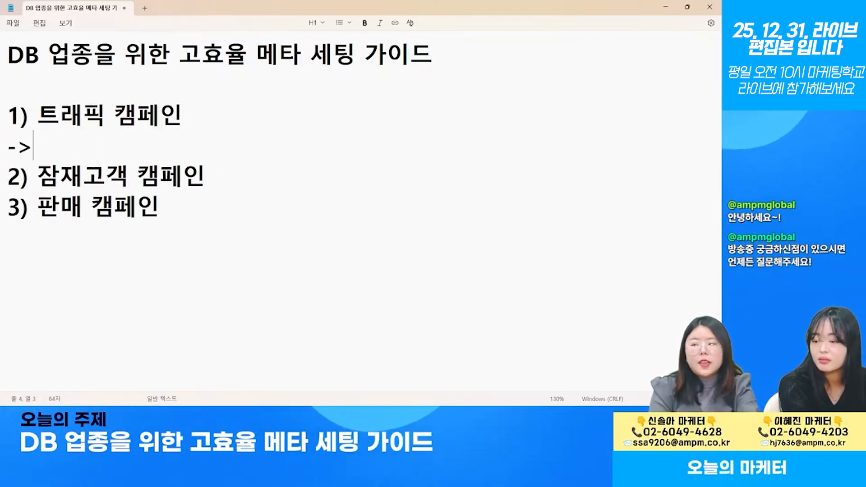
key(Down)
key(Down)
key(Left)
key(Left)
key(Left)
key(Return)
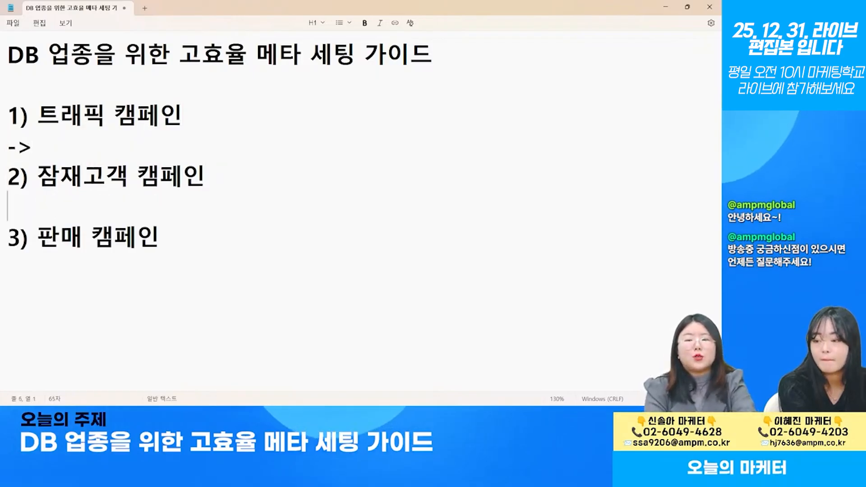
text(-> )
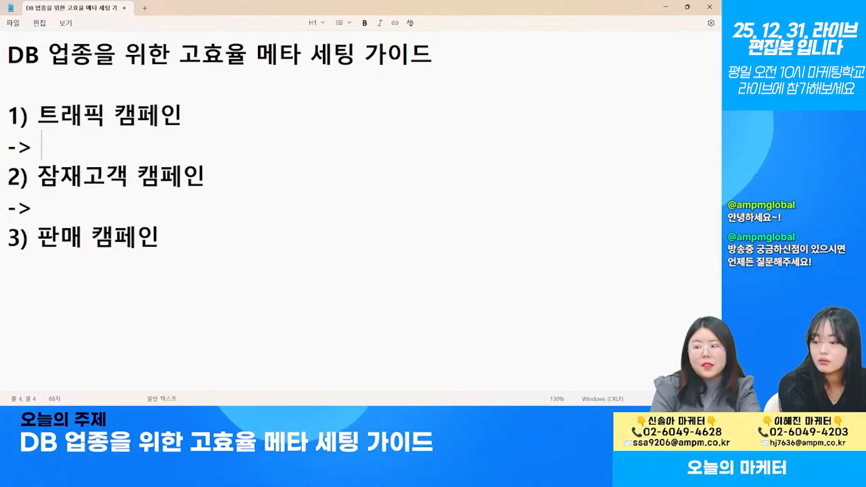
Write the notes "인지도강화 + 서비스 홍보" and "-> 광범위한 노출" under the 트래픽 캠페인 item.
text(인지도강화 )
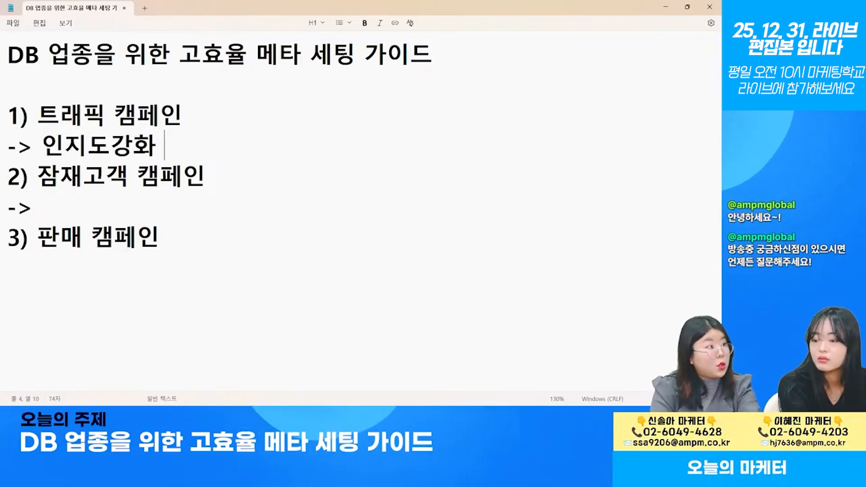
text(+ 서비스 홍보)
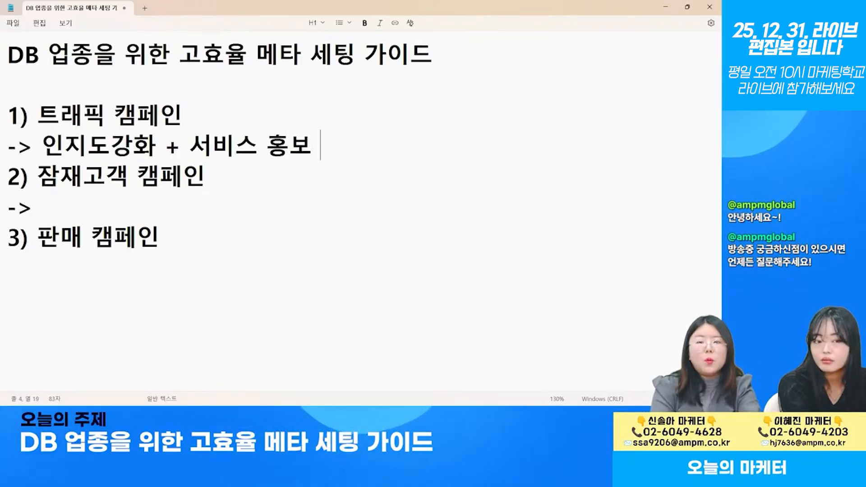
key(Return)
text(-)
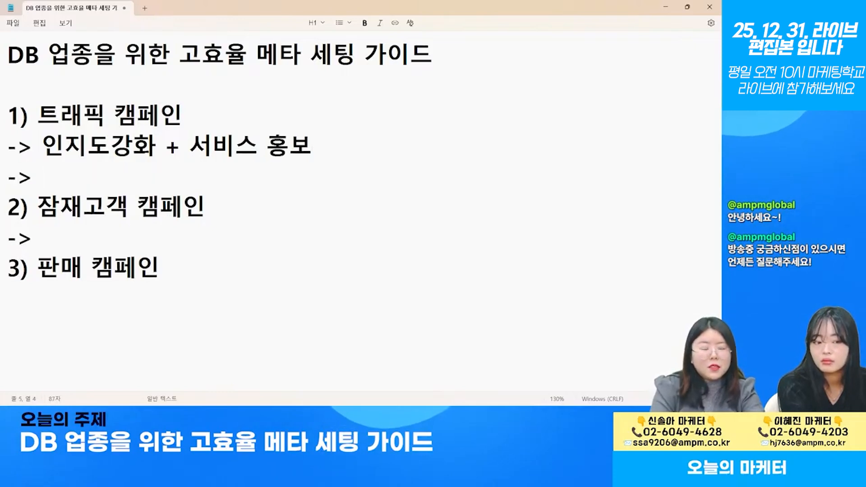
text(> )
text(광범ㅇ)
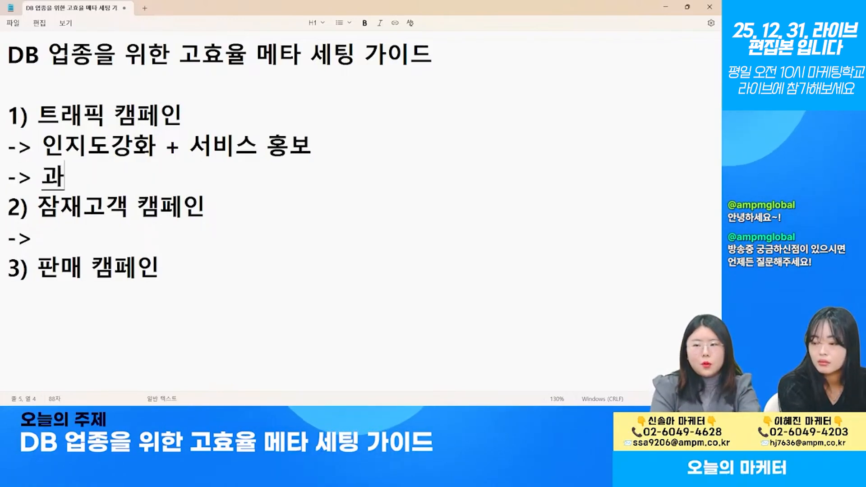
text(위한 노출)
Add a third note under 트래픽 캠페인 reading "-> 우리 서비스를 알려줄 수 있는 소재".
key(Return)
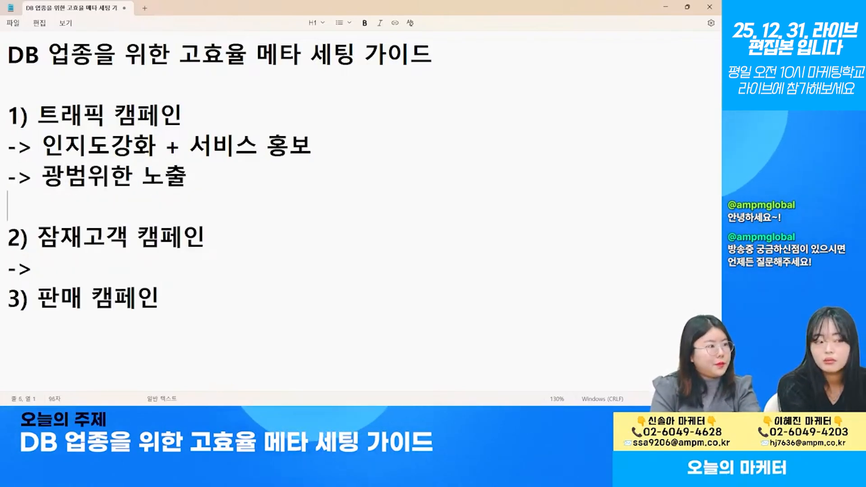
text(-> 우리 서비스를 알)
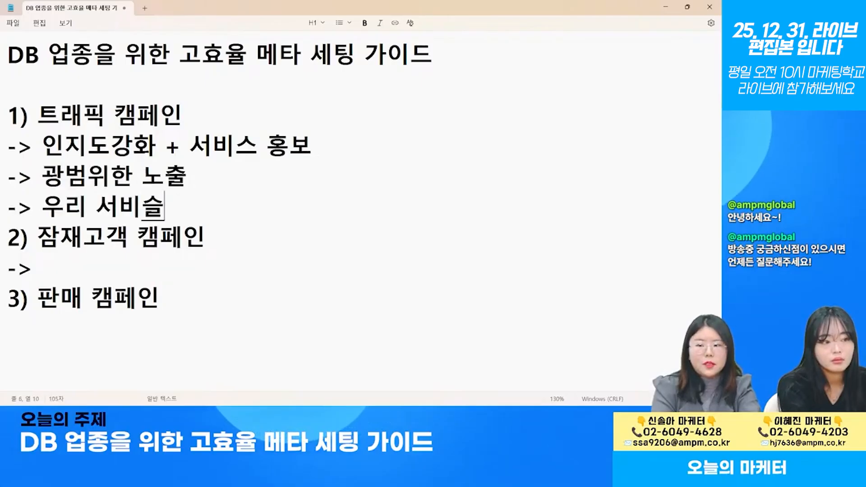
text(려줄 수 있는 소재)
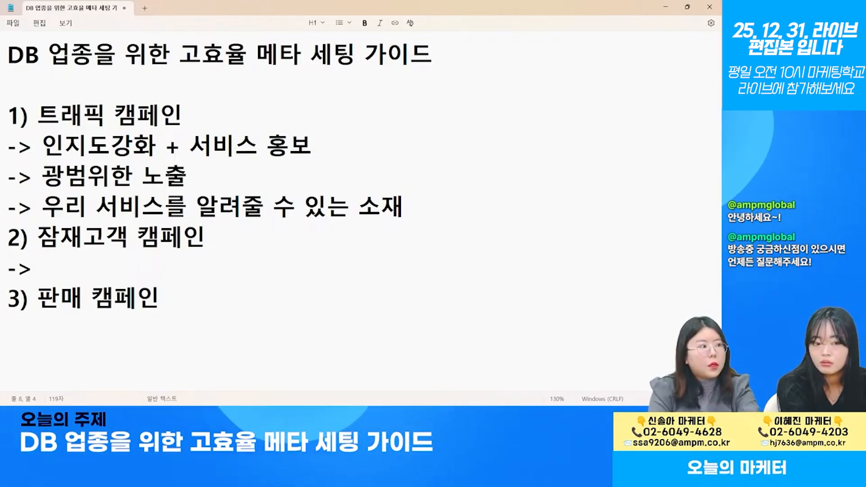
Write the notes "간단한 DB수집 -> DB 수 극대화" and "-> 계약 가망이 있는 최소 타겟 + 관심사" under the 잠재고객 캠페인 item.
text(간단한 D)
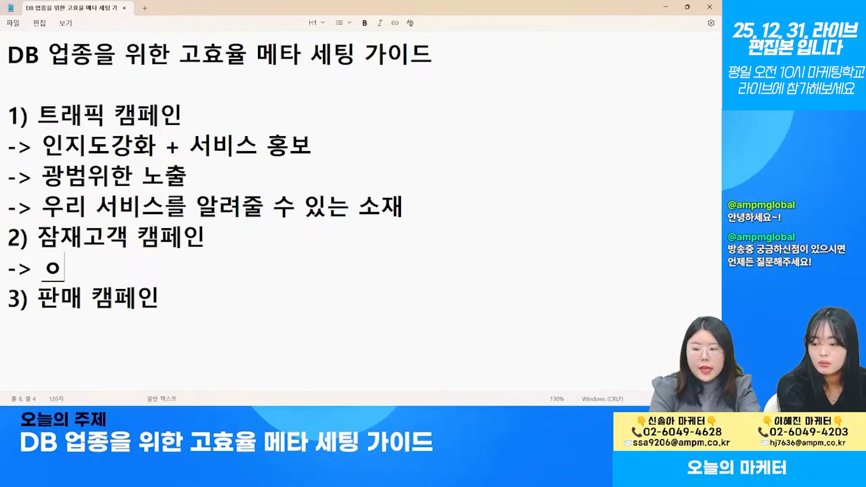
text(B수집 -> DB )
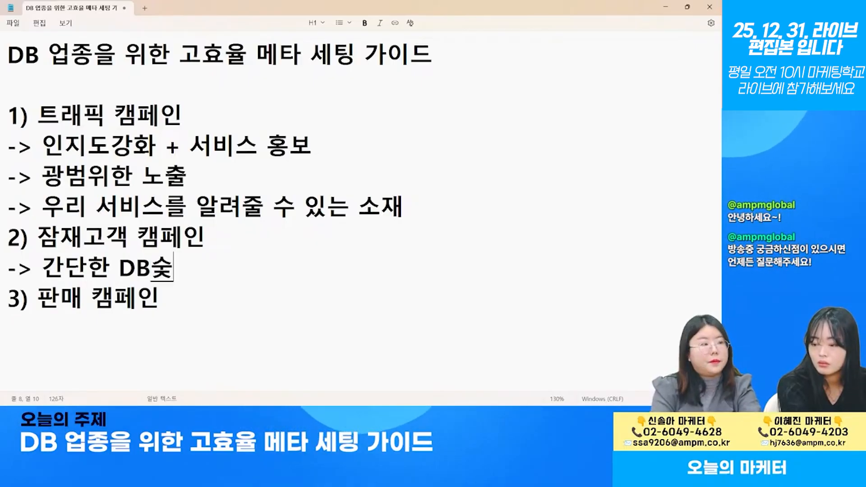
text(수 극대화)
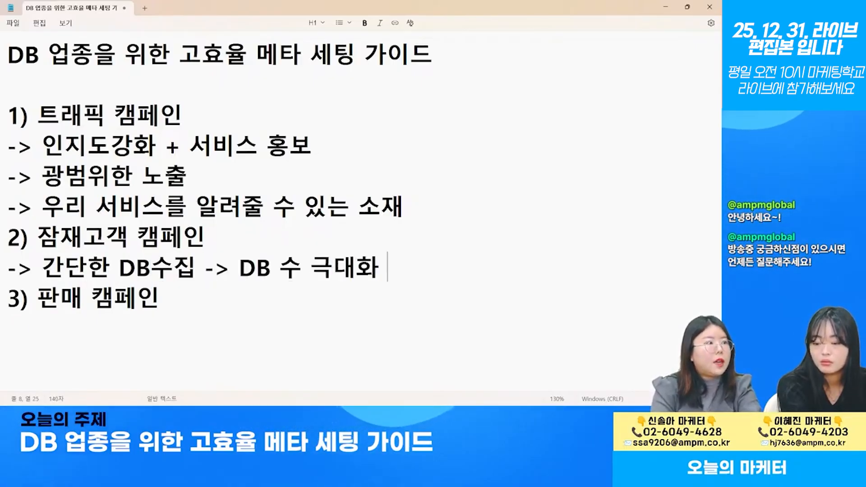
key(Return)
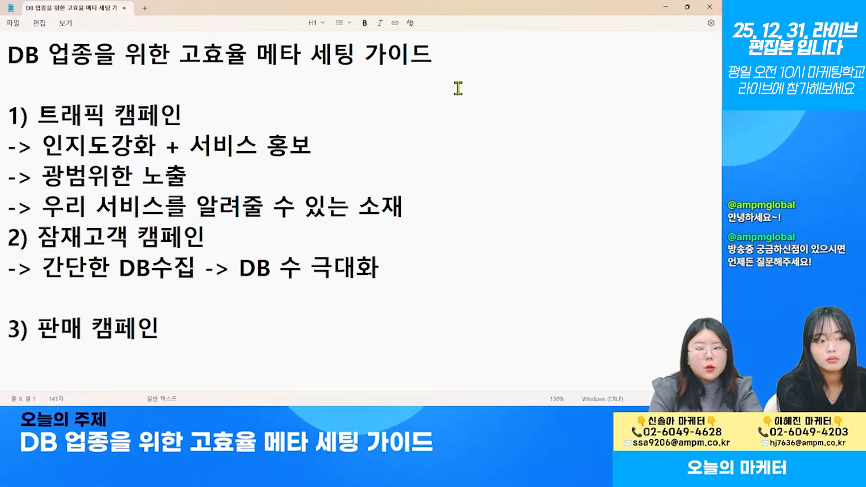
text(-> ㅇ)
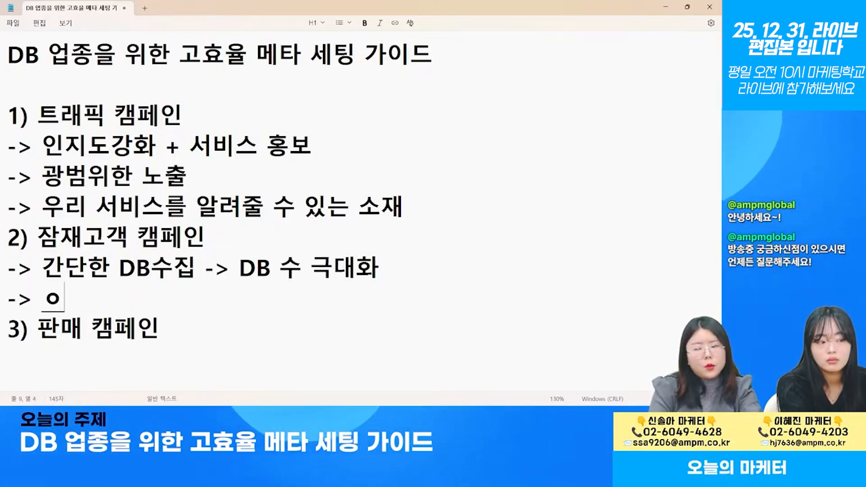
key(BackSpace)
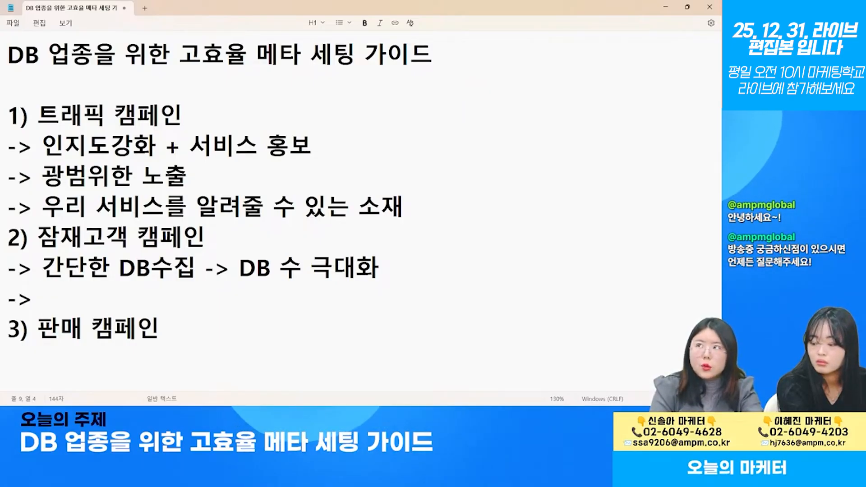
text(계약 가망이)
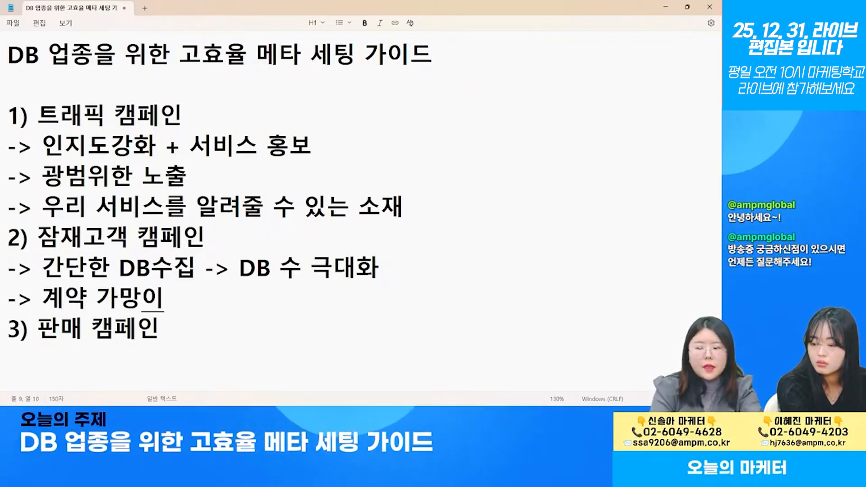
text( 있느ㄴ 최소 타겟 + 고)
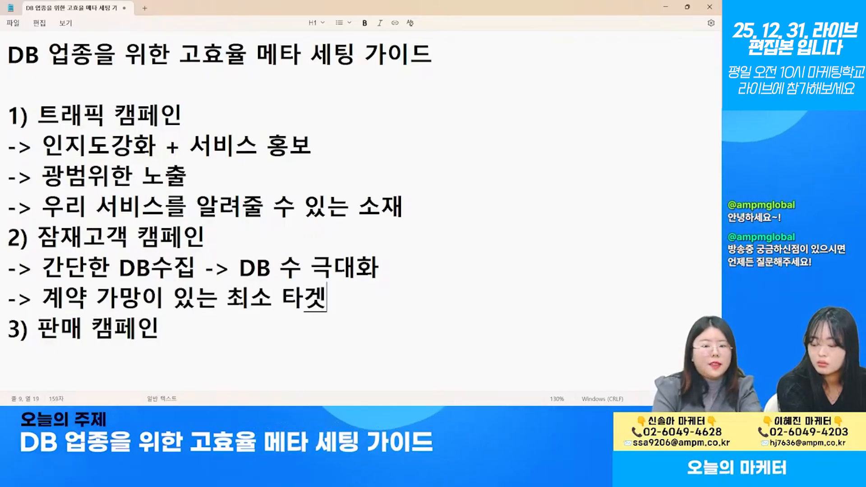
text(ㅏㄴ심사)
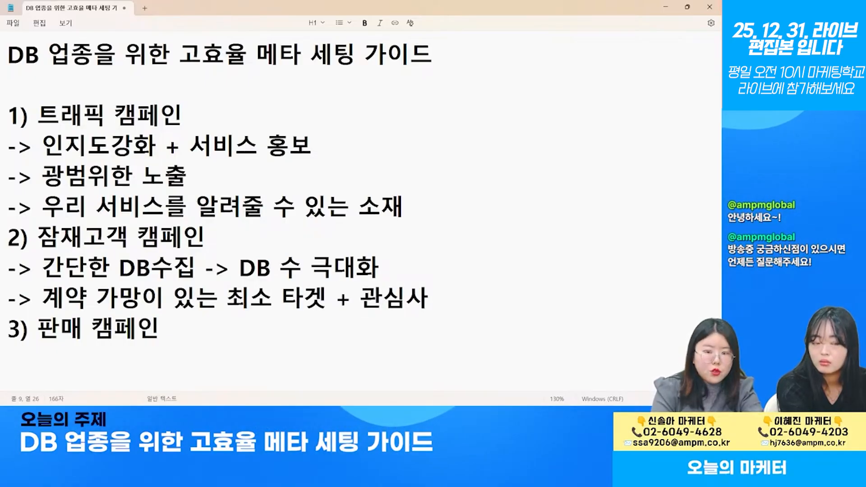
Add a third note under 잠재고객 캠페인 reading "-> 양식 단순화".
key(Return)
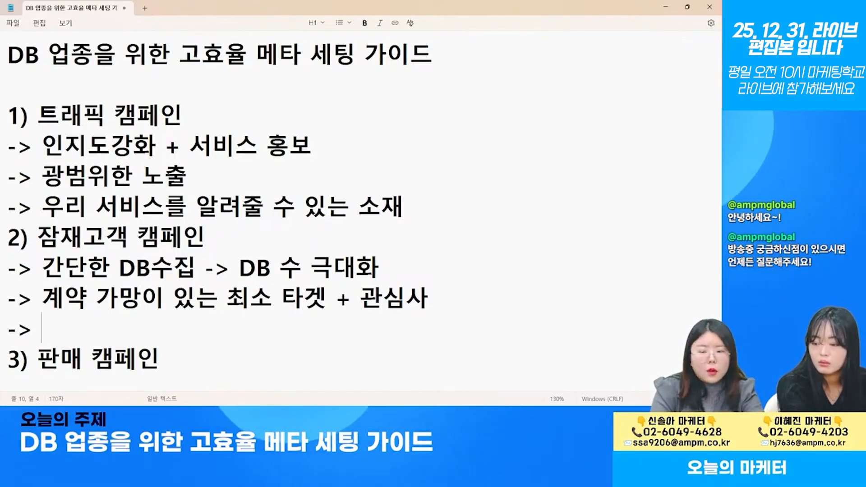
text(단)
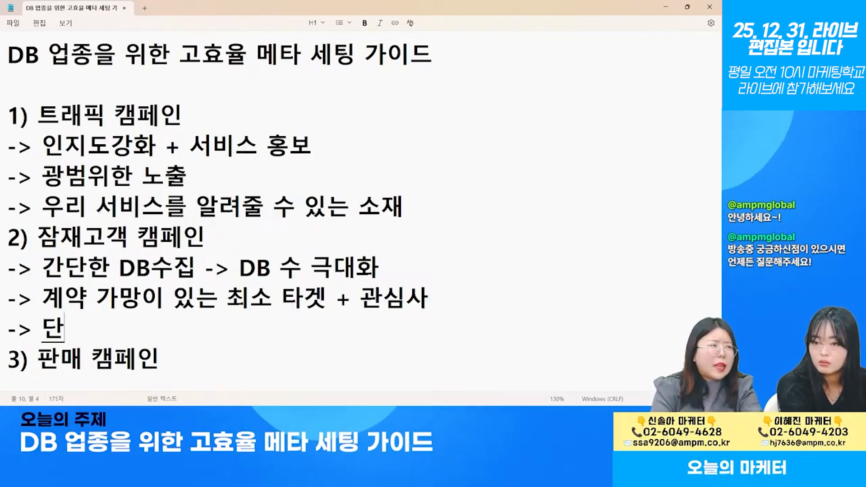
text(수ㄴ)
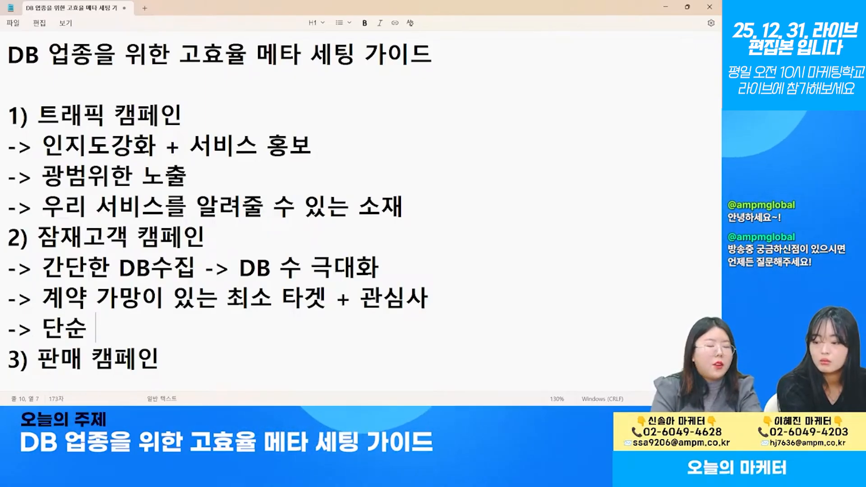
key(Return)
text(->)
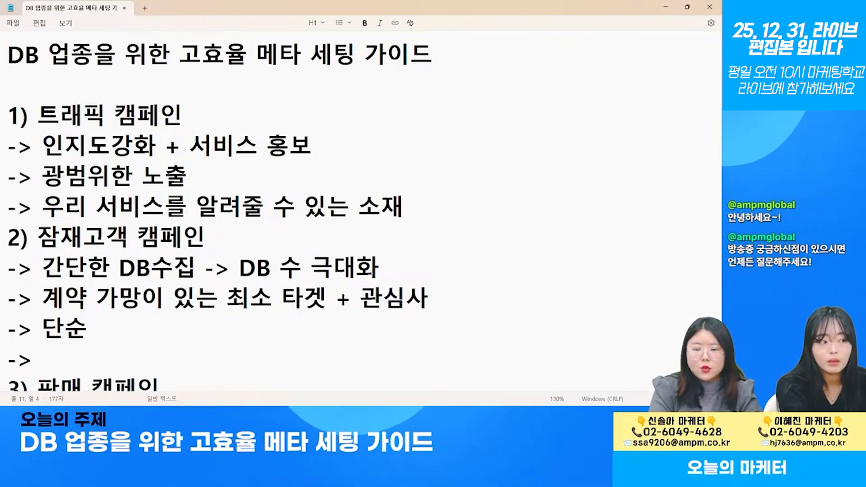
scroll(329, 309, down, 1)
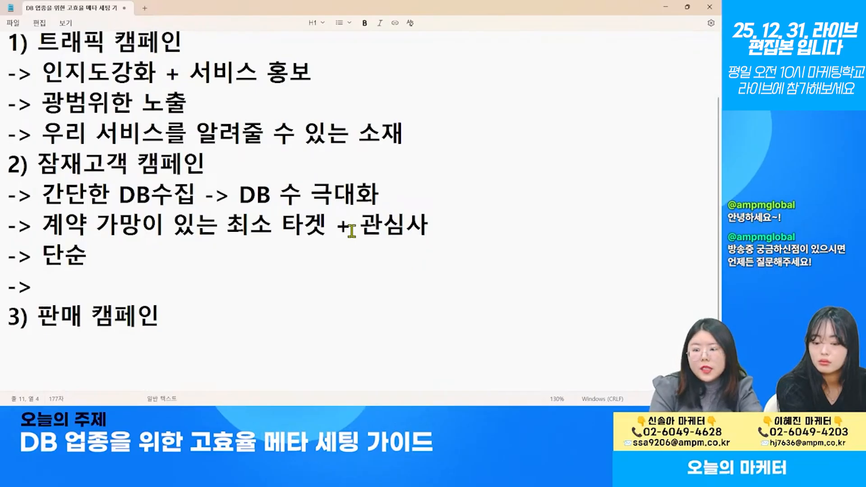
key(BackSpace)
key(BackSpace)
key(BackSpace)
text(양)
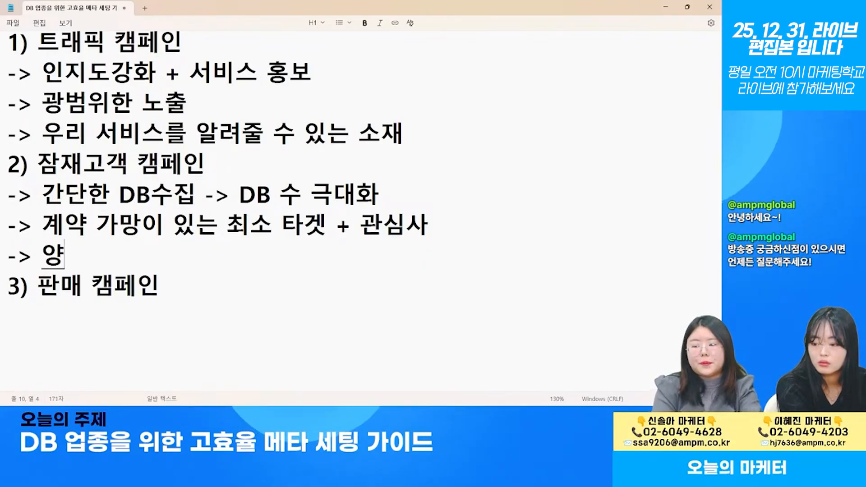
text(식 단순호ㅏ)
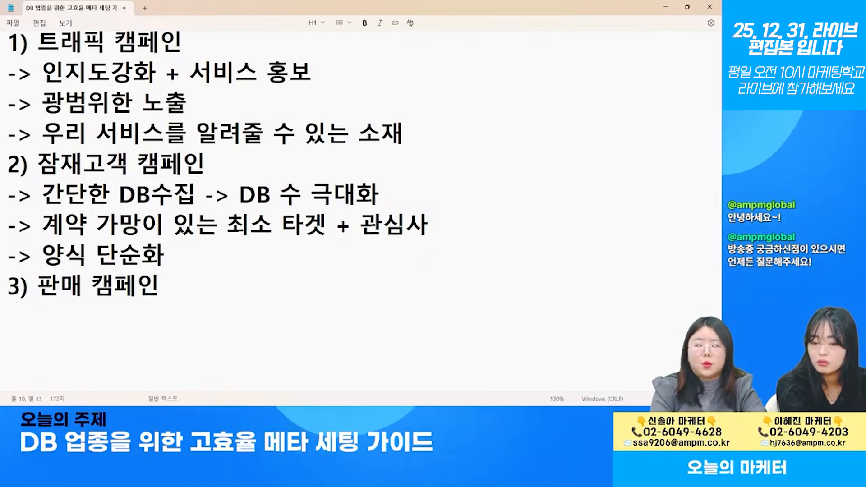
Write the notes "-> 주력 메인 캠페인" and "-> 의도가 높은 DB 수집 -> 진성률 극대화" under the 판매 캠페인 item.
key(Down)
key(Down)
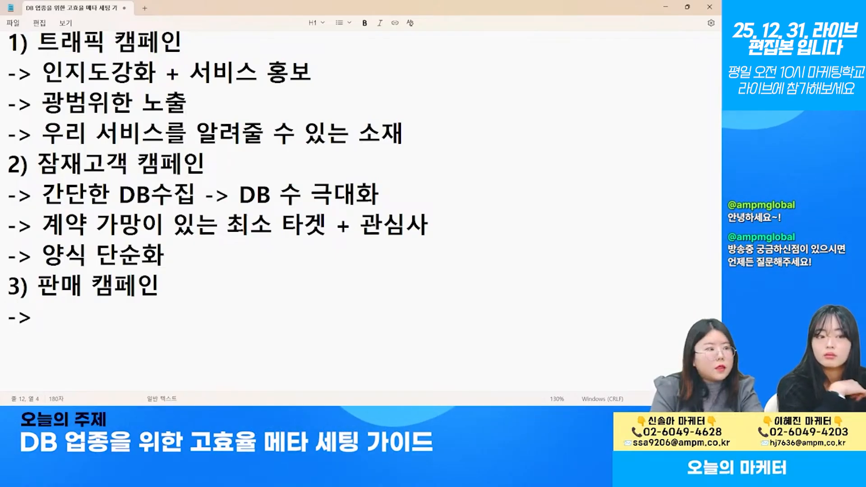
text(주력 메인)
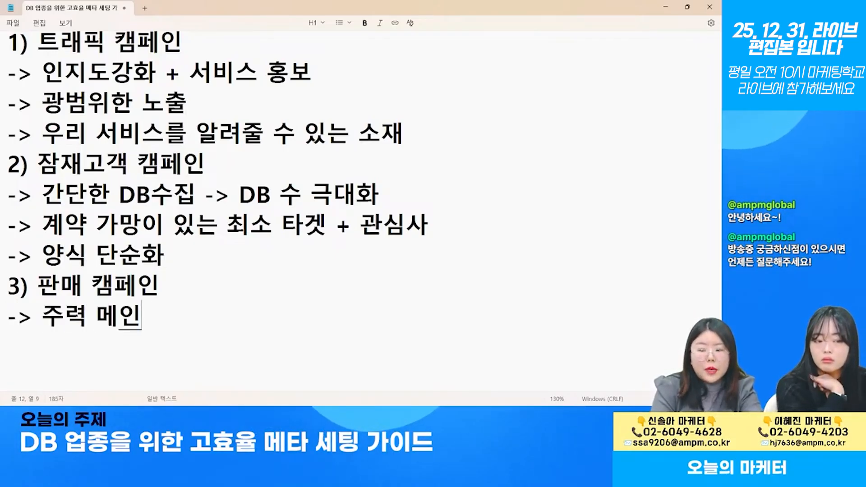
text( 캠페인)
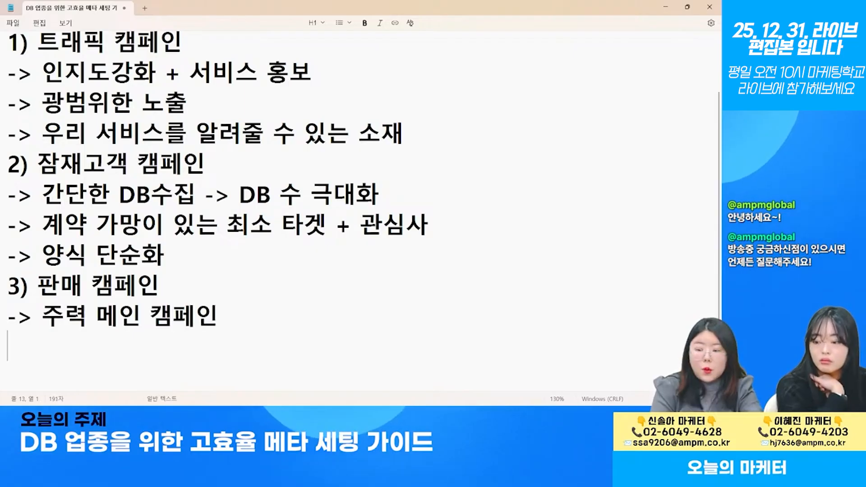
key(Return)
text(-> 의)
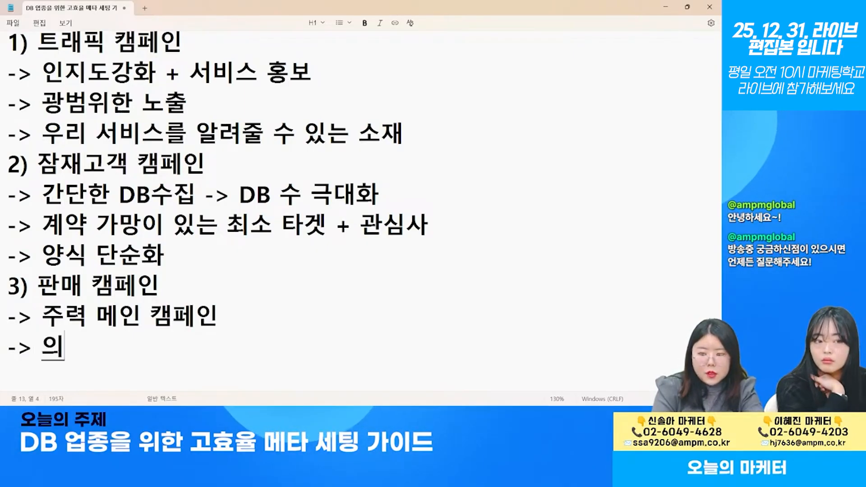
text(도가 높은 DB 수)
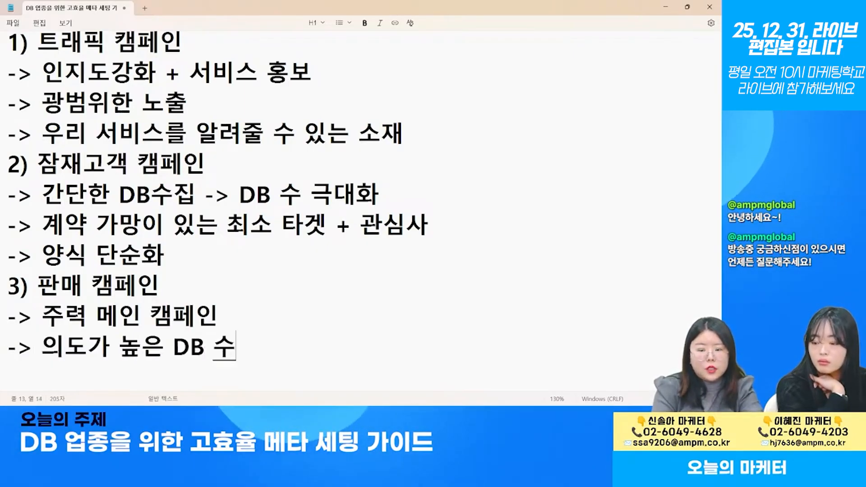
text(집 -> 진성률 극대화)
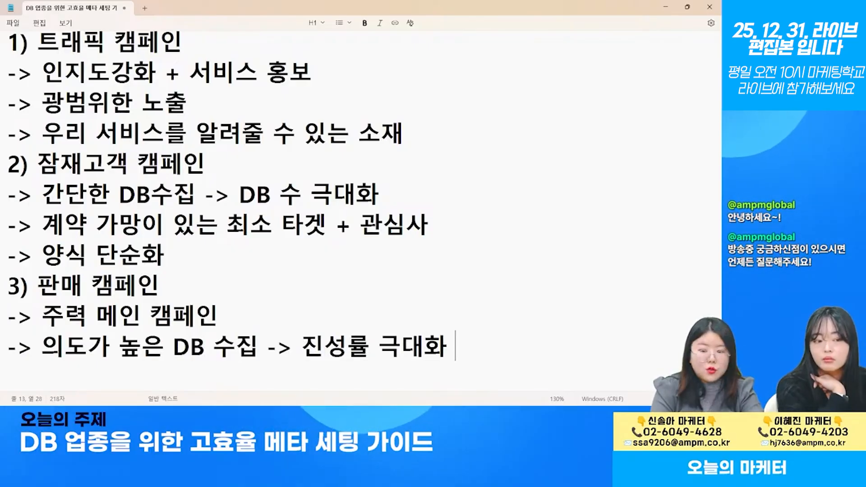
Add the note "-> 주된 고객층에 맞춰서 세분화 타겟" under 판매 캠페인 and start another "->" line below it.
key(Return)
text(-)
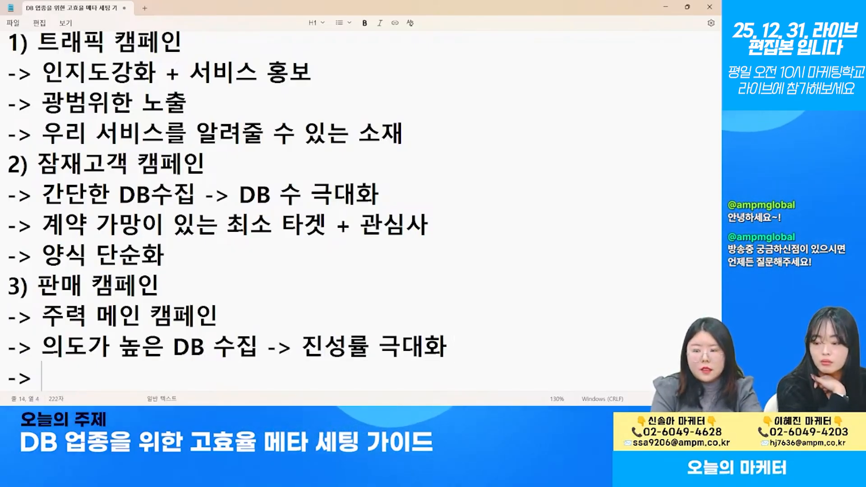
text(> )
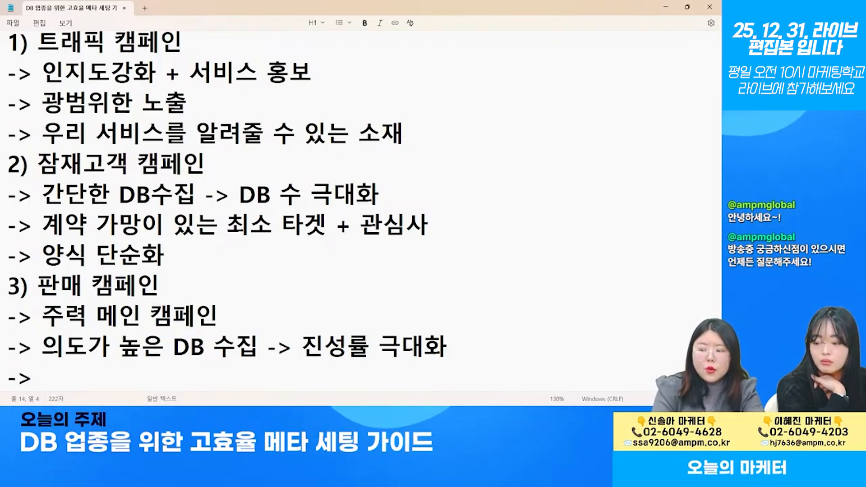
text(ㄱ)
key(BackSpace)
text(주)
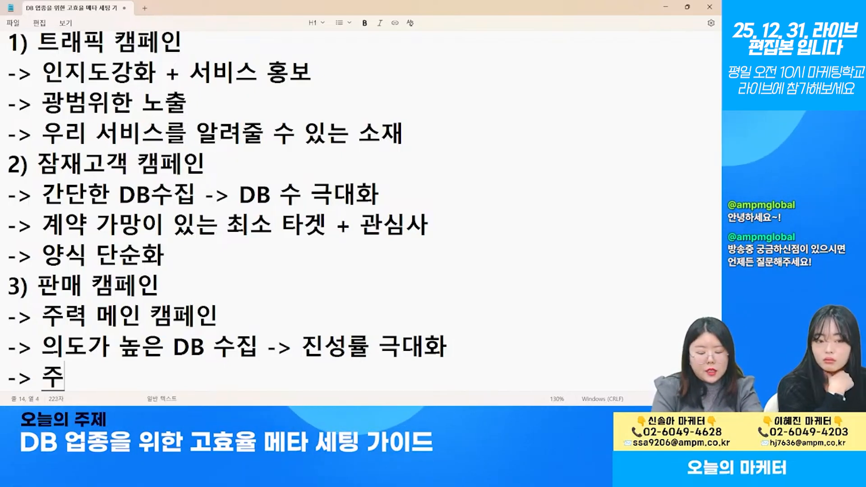
text(된 고객층에 맞춰서 )
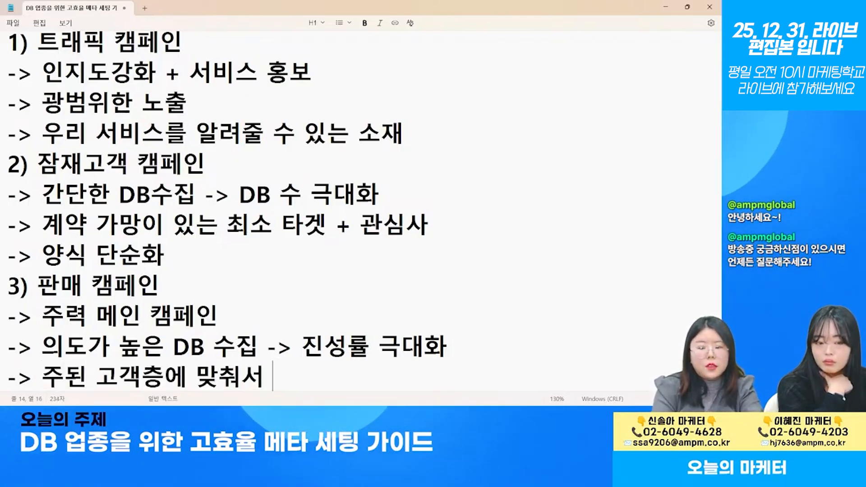
text(세분화 타겟)
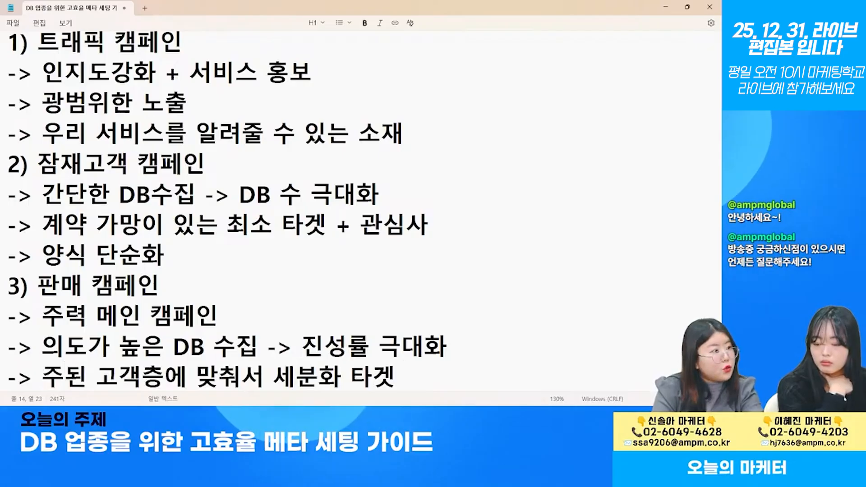
key(Return)
text(-> )
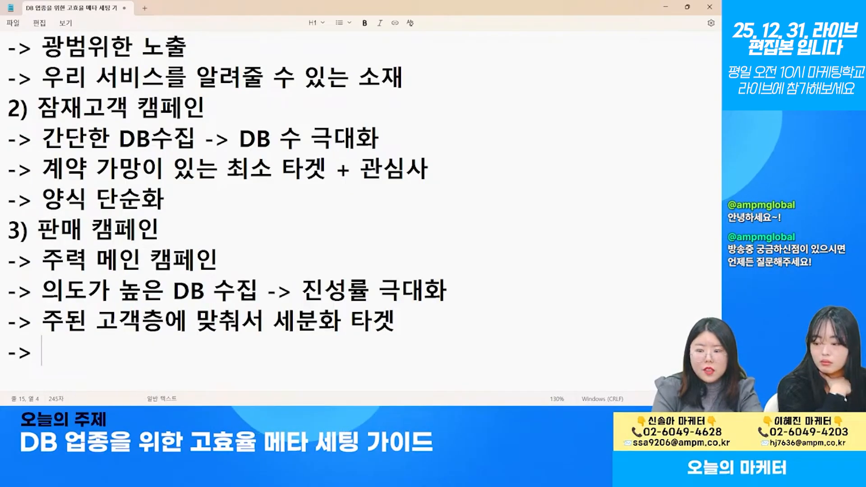
Complete the open note under 판매 캠페인 as "-> 소재 퀄리티 + 랜딩 페이지" and add "-> 예산을 가장 많이 분배" below it.
text(숏재 퀄)
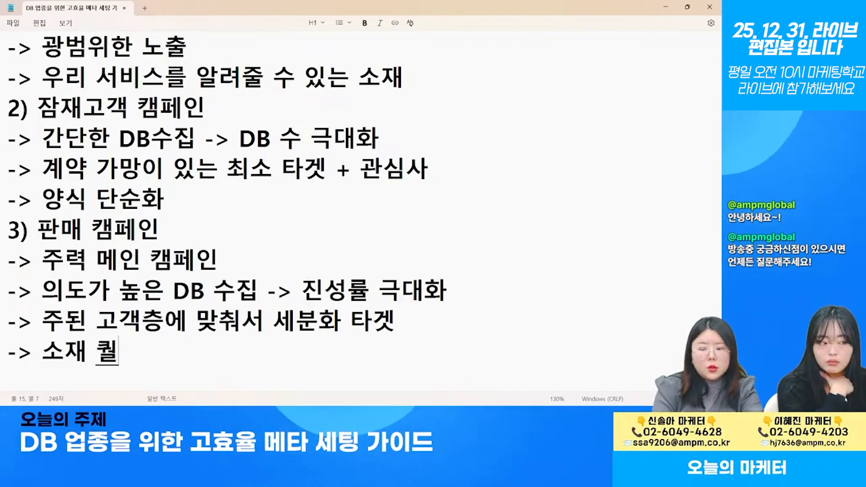
text(리티 + 랜딩 페이지)
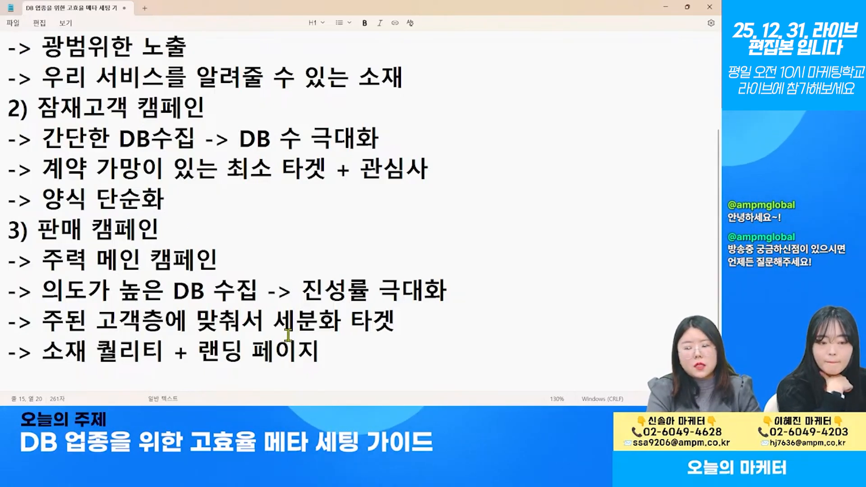
key(Return)
text(-> )
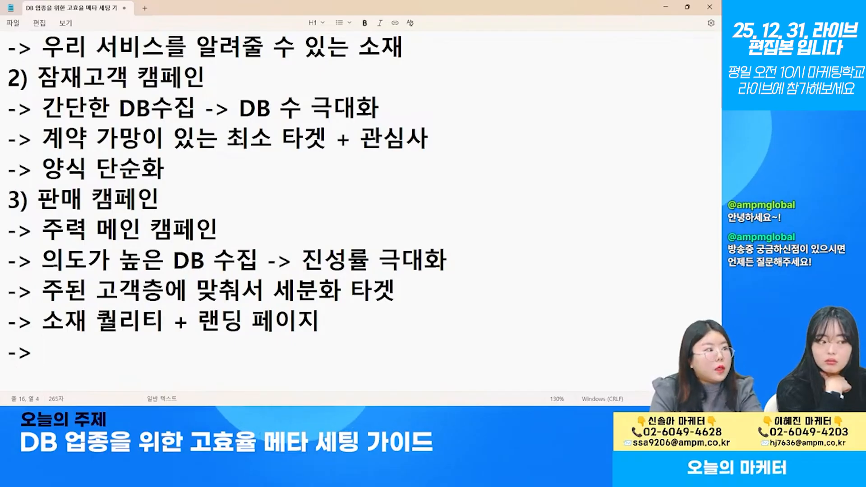
text(예산을 가장 ㅁ)
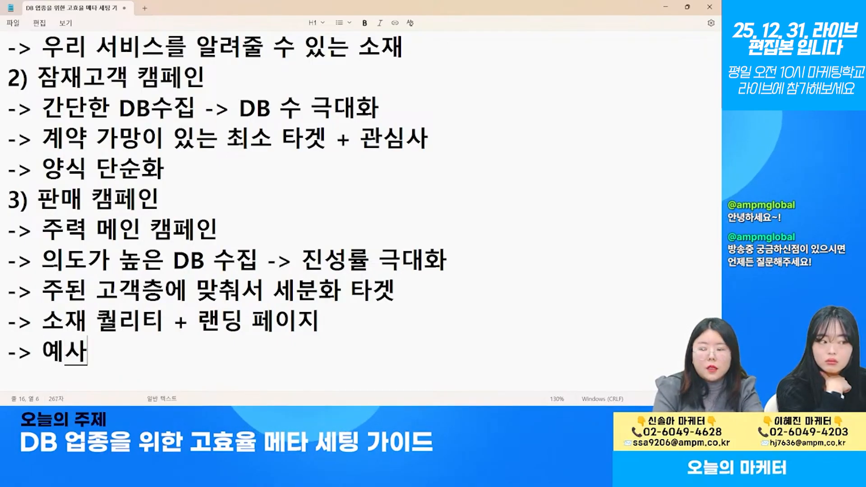
text(많이 분배)
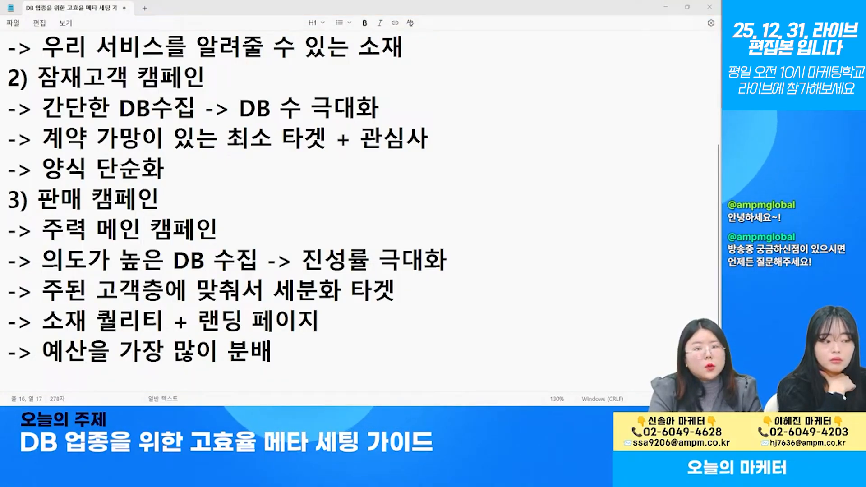
scroll(395, 242, up, 3)
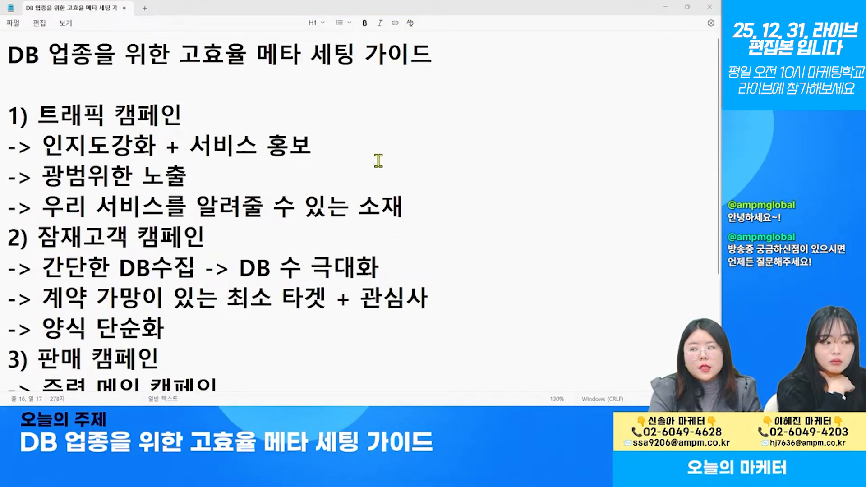
scroll(364, 210, down, 3)
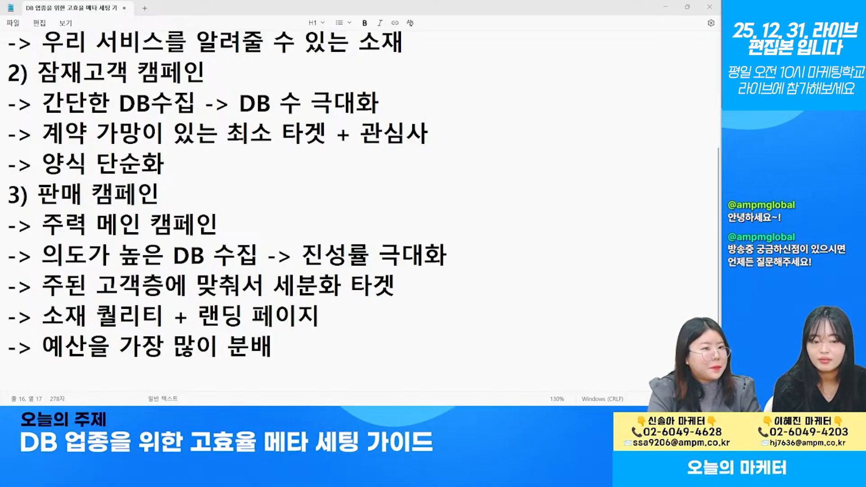
click(439, 271)
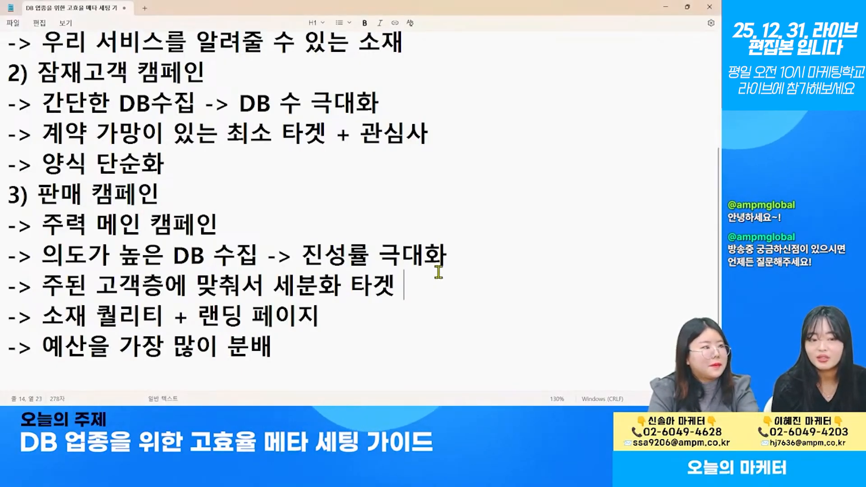